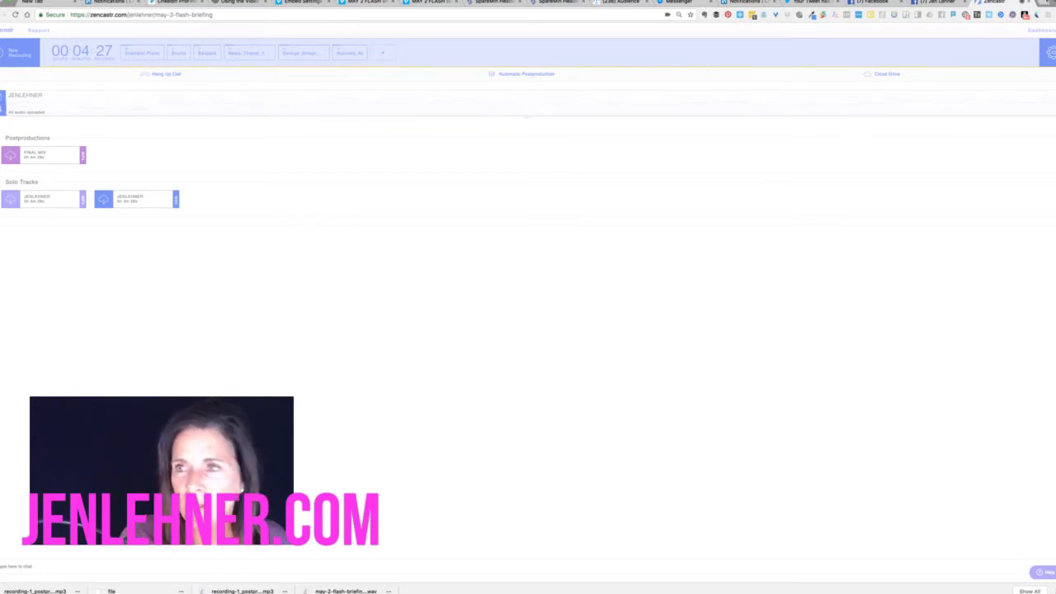
Open a new Chrome tab alongside the Zencastr recording page with its final mix and solo tracks
click(1046, 5)
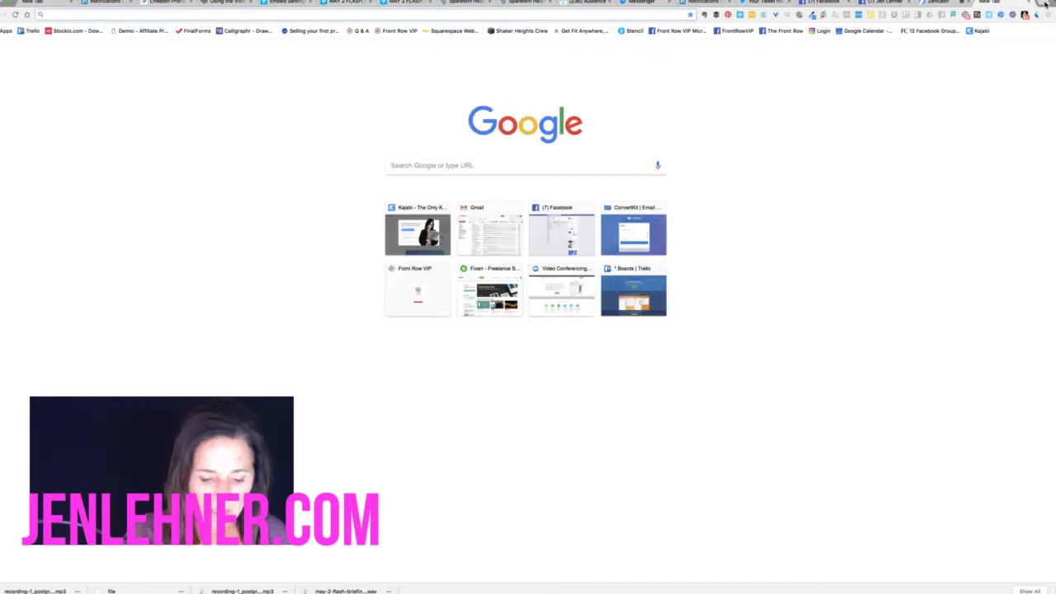
Load the SoundUp homepage at soundupnow.com from the 'sound' address-bar suggestion
text(soundupnow.com)
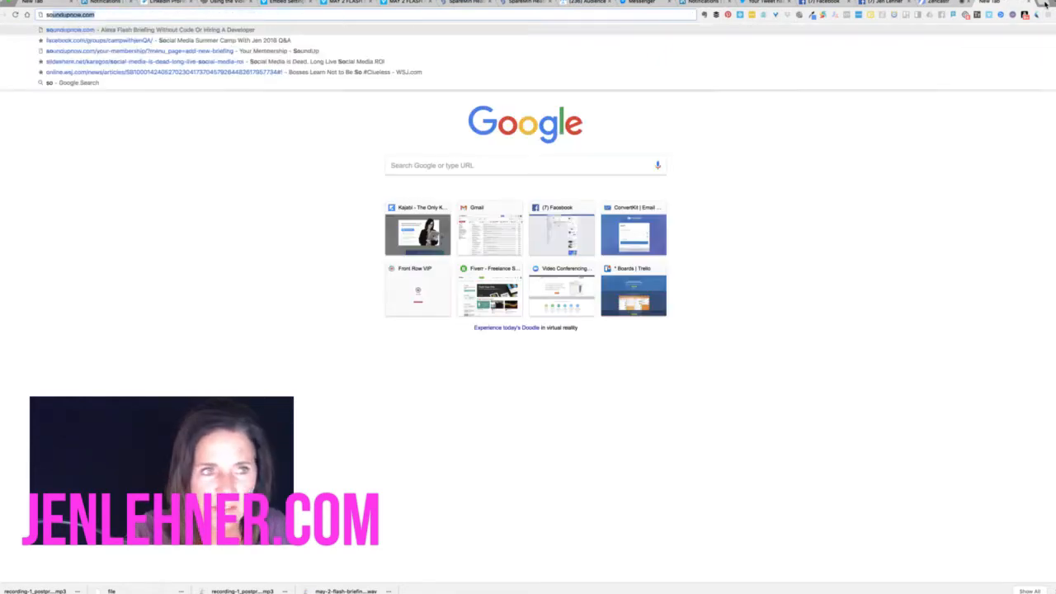
key(Return)
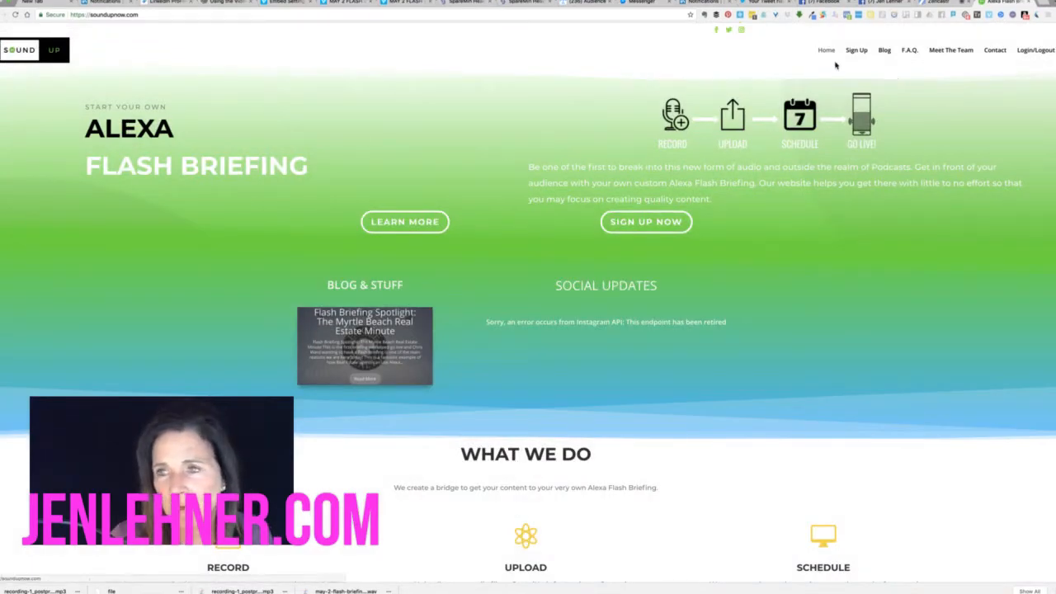
On the SoundUp sign-in page, replace the autofilled email with the account email and submit the password
click(1032, 51)
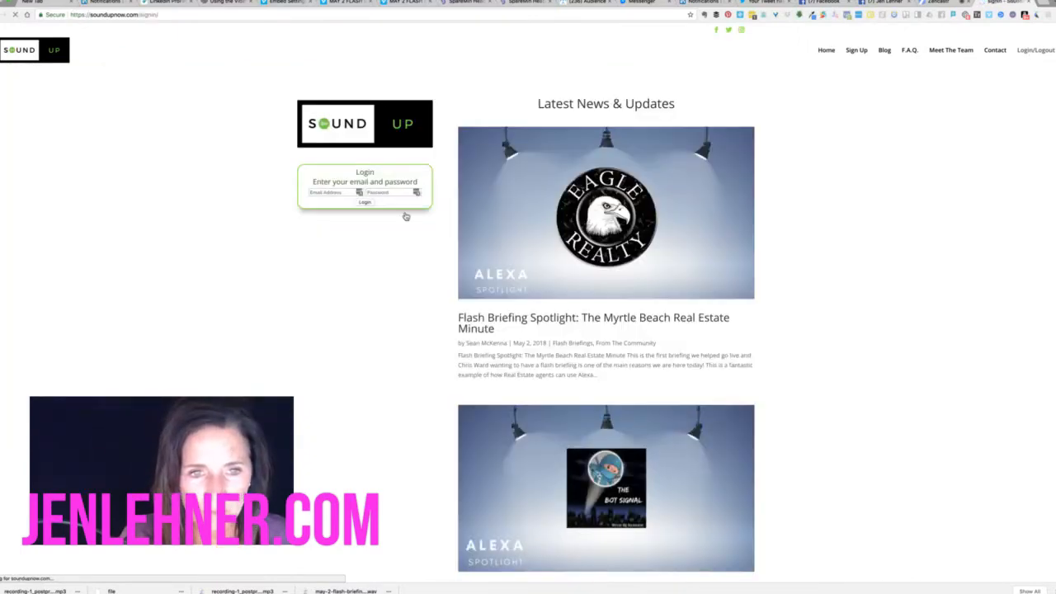
click(330, 193)
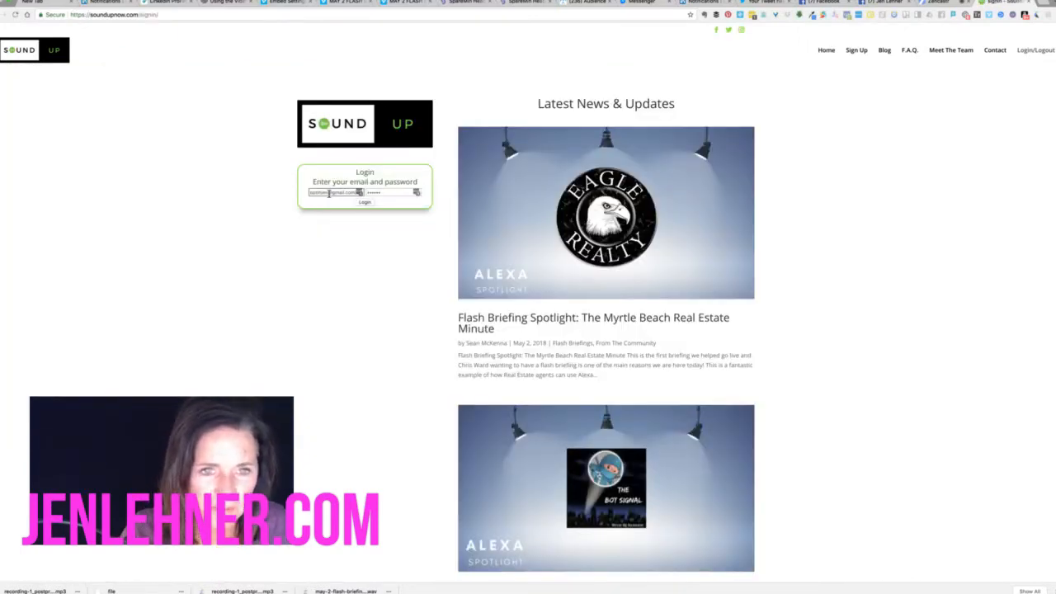
drag(310, 191, 385, 197)
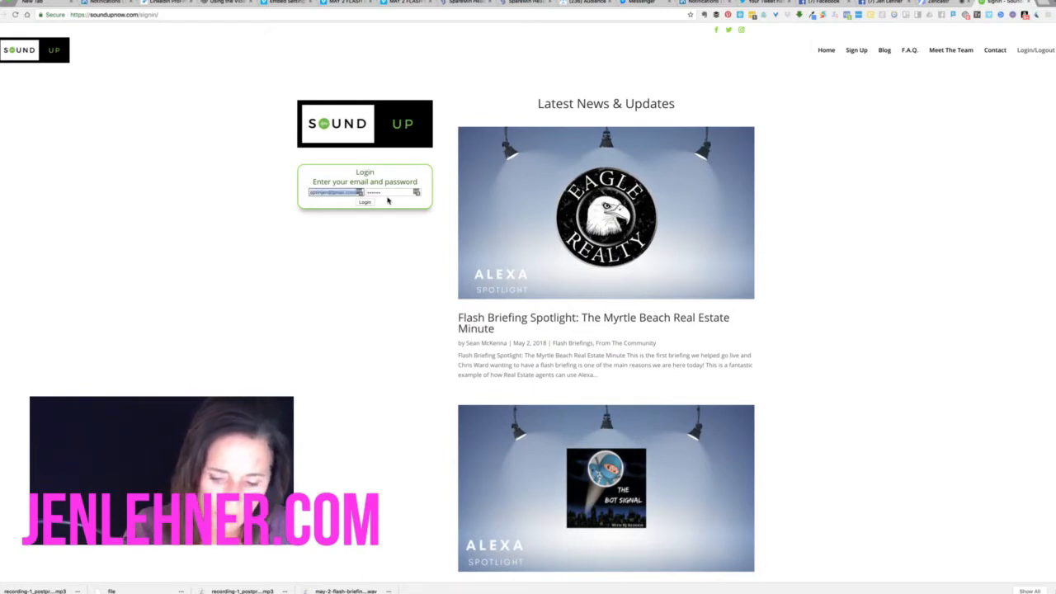
key(BackSpace)
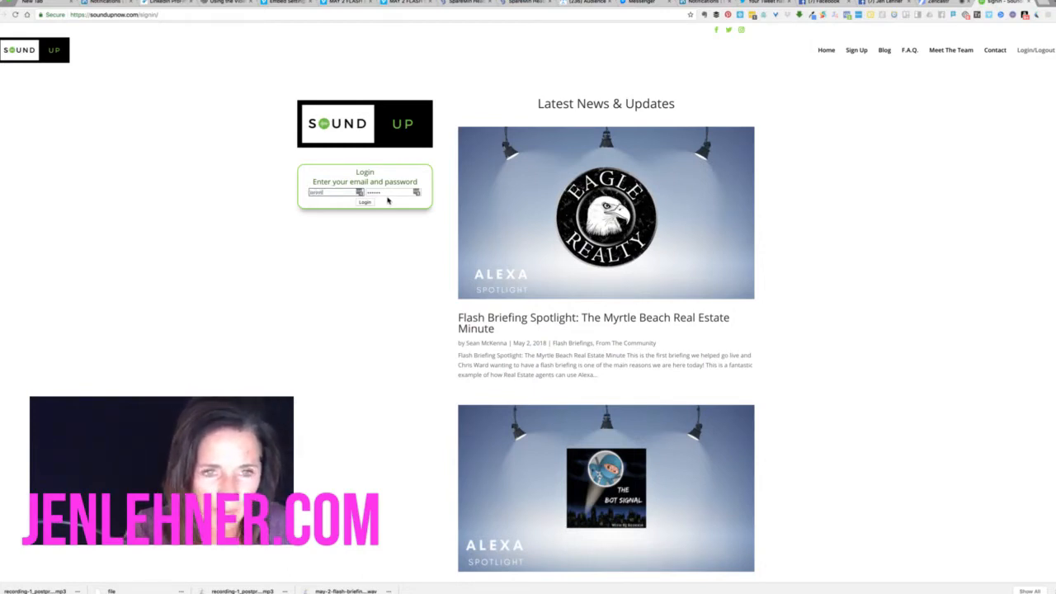
key(Tab)
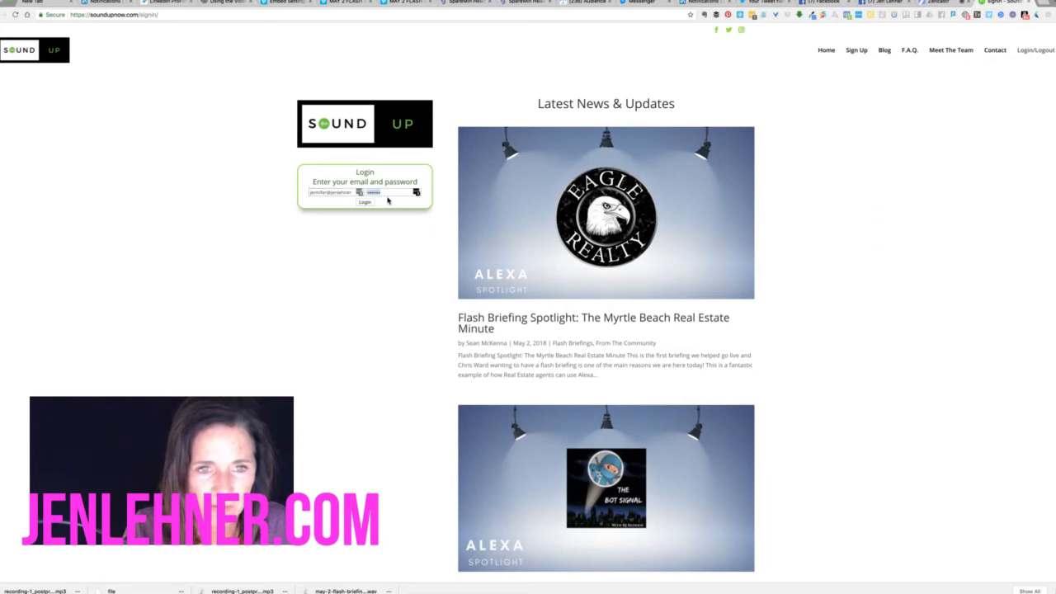
click(357, 193)
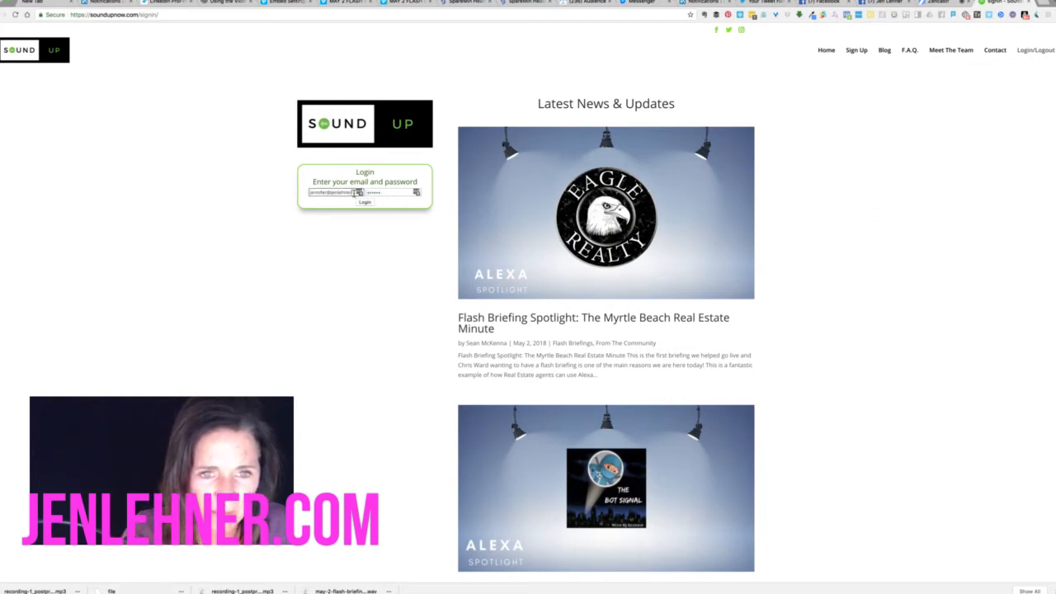
key(Tab)
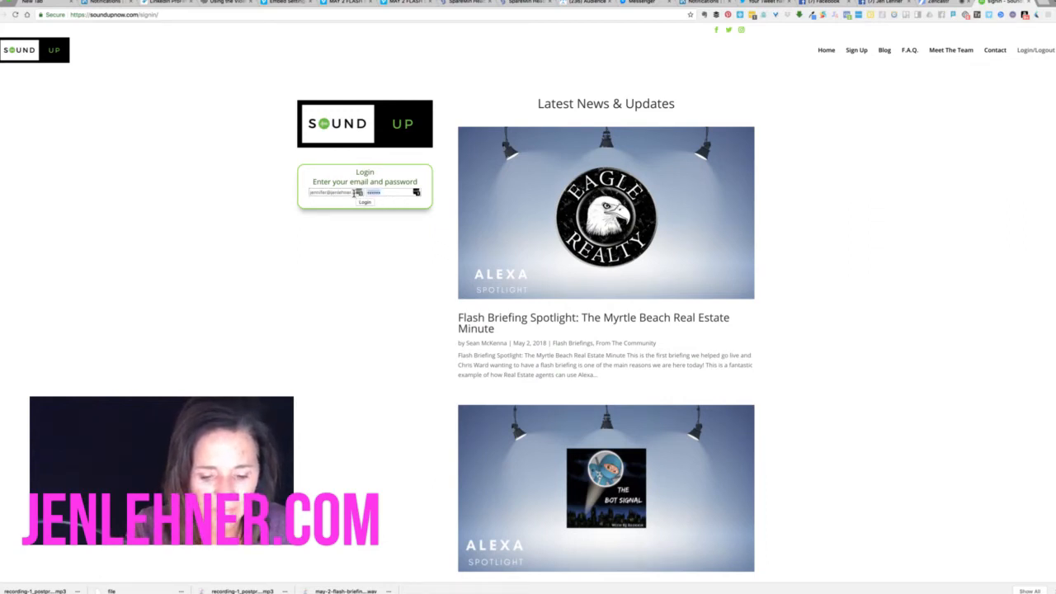
text(•••••)
key(Return)
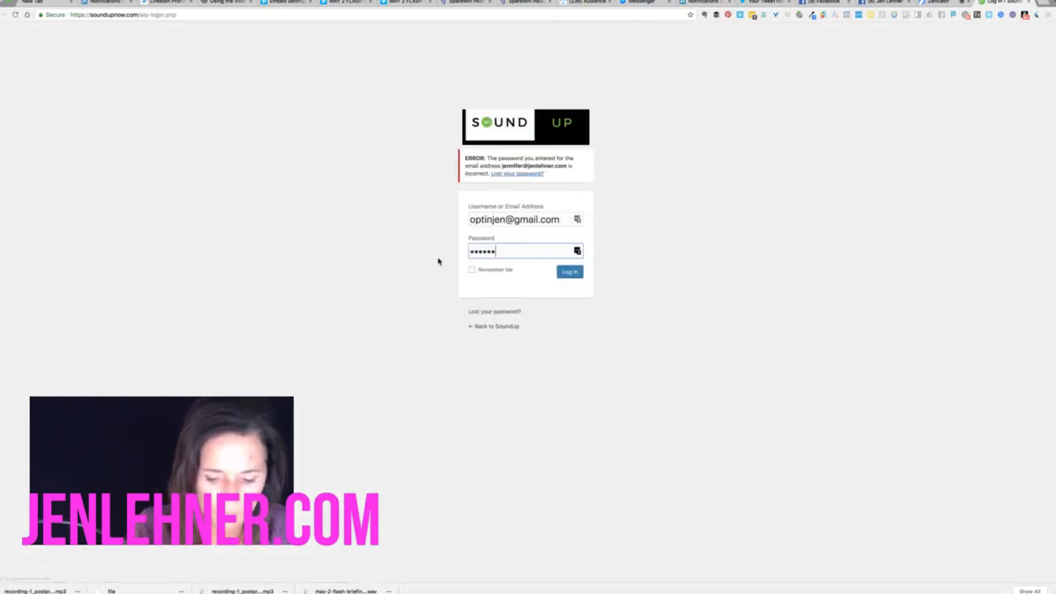
Retry the login after the invalid-email error by re-entering the account email and password
text(••••••)
key(Return)
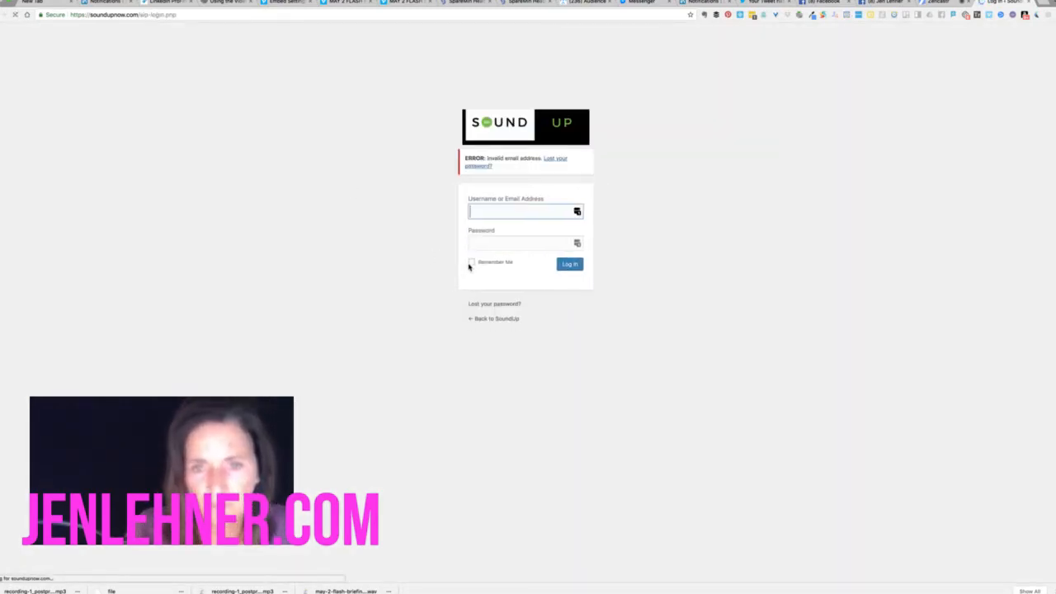
key(BackSpace)
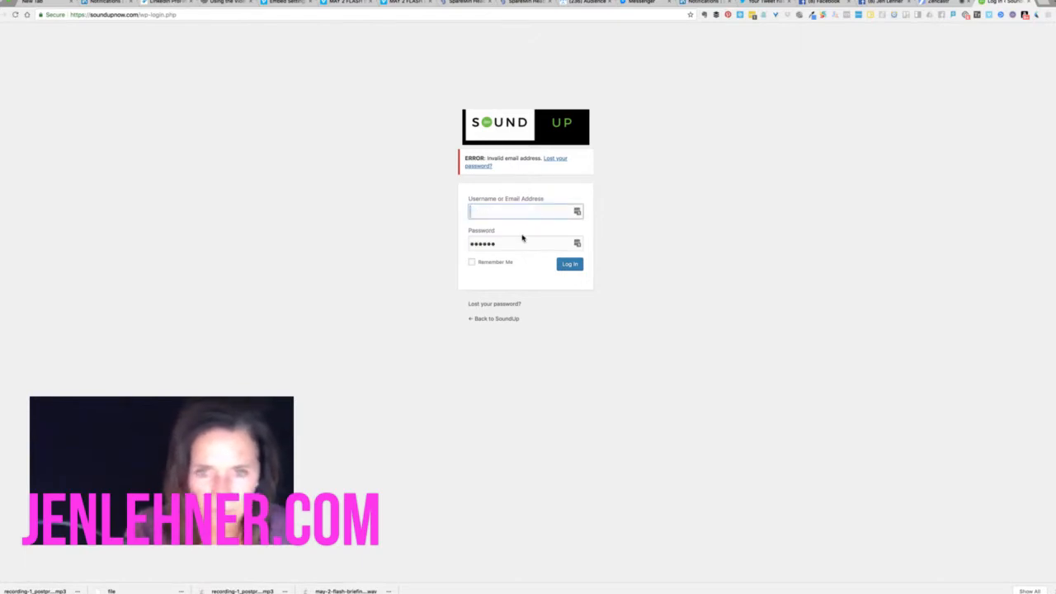
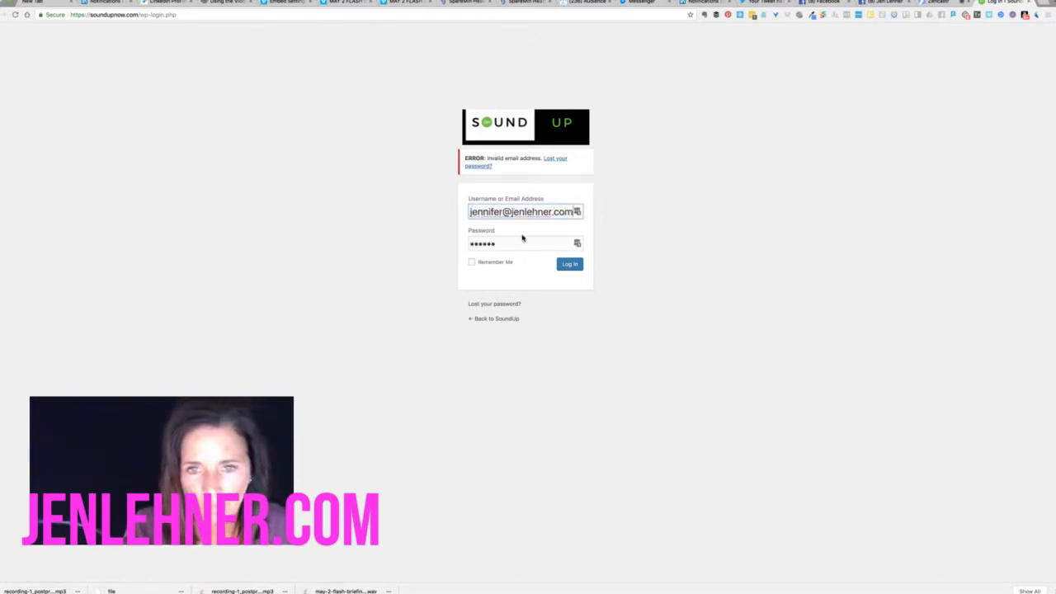
key(Tab)
key(BackSpace)
text(•••••)
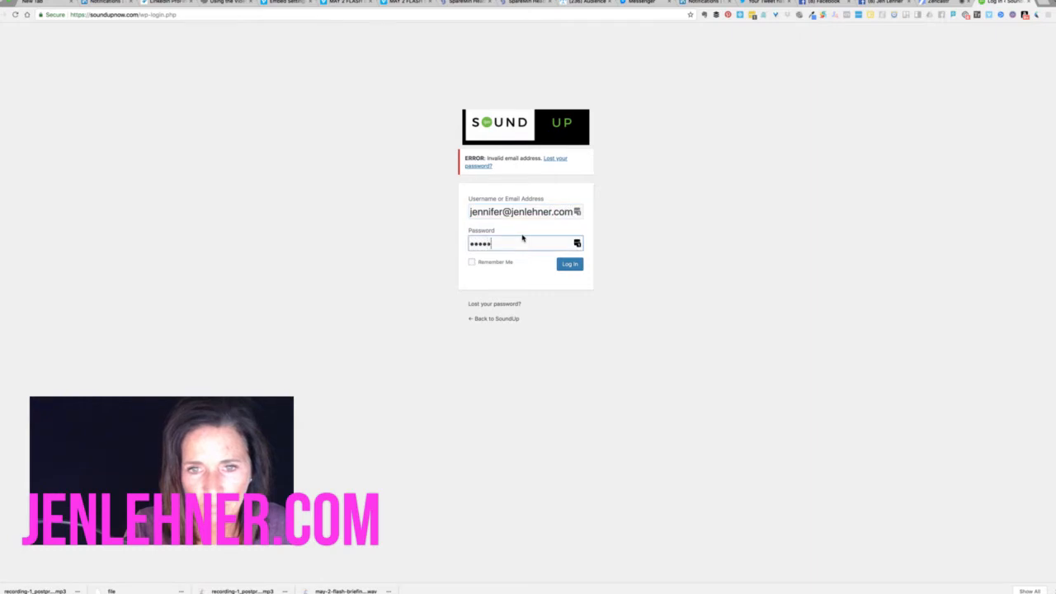
text(•)
key(Return)
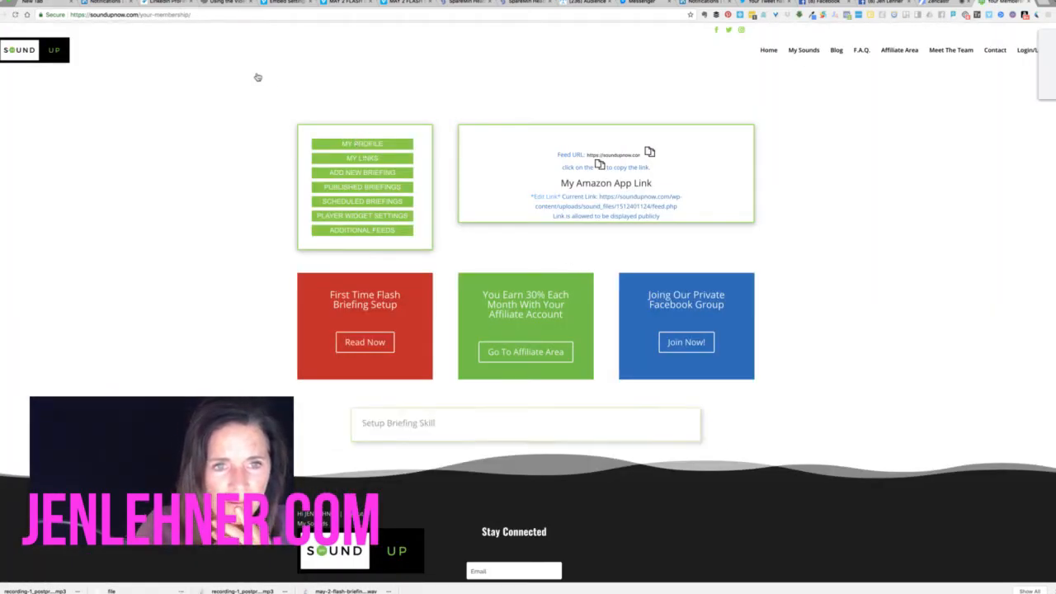
Start a new briefing, reusing an earlier Marketing News title from autocomplete
click(357, 172)
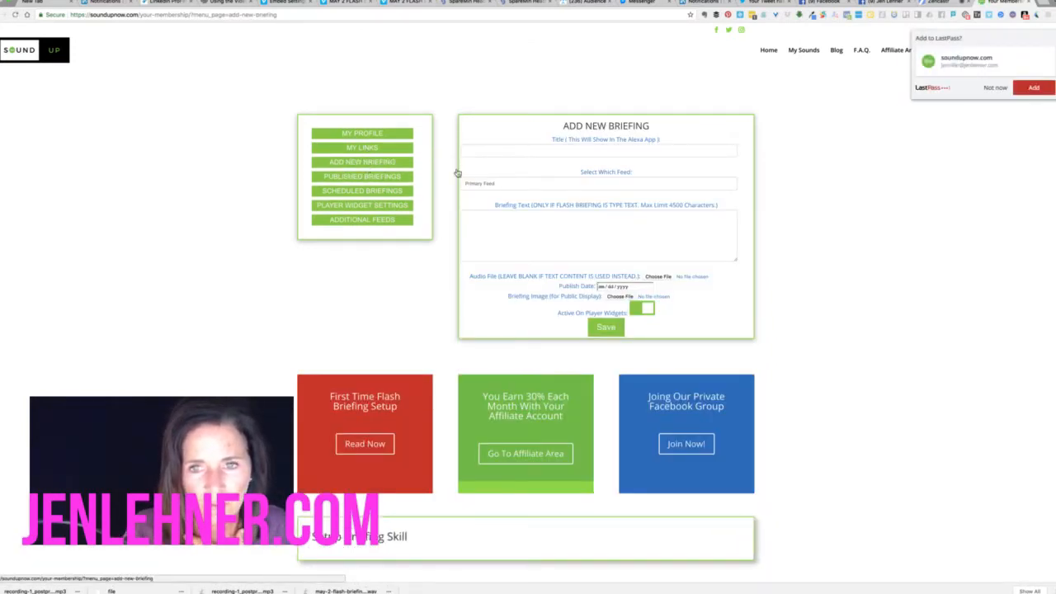
click(545, 151)
text(M)
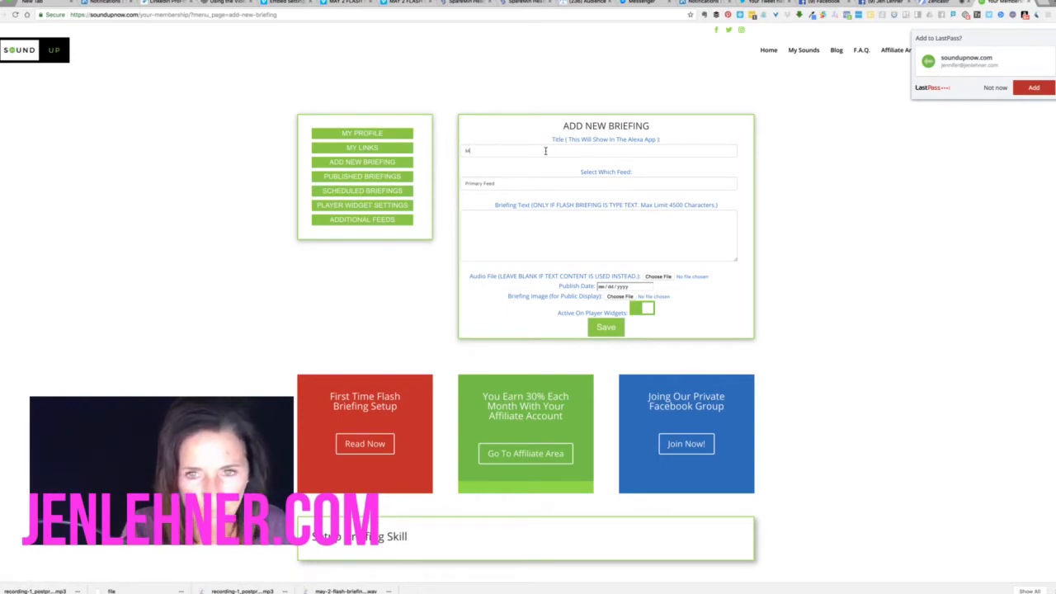
text(ark)
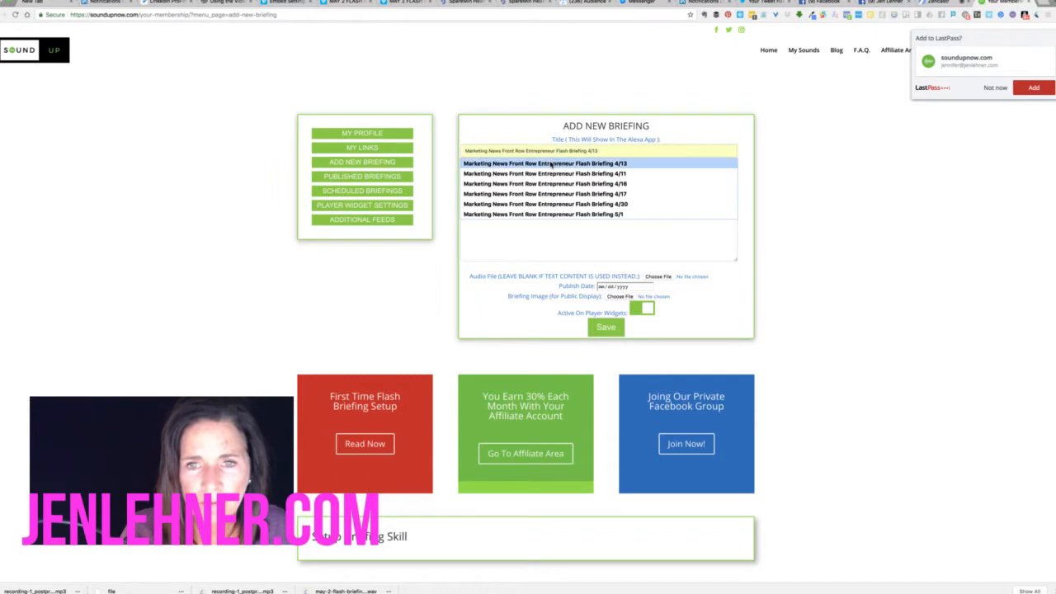
click(550, 164)
Change the title's date to read 'Marketing News Front Row Entrepreneur Flash Briefing 5/3' and open the audio file picker
click(592, 151)
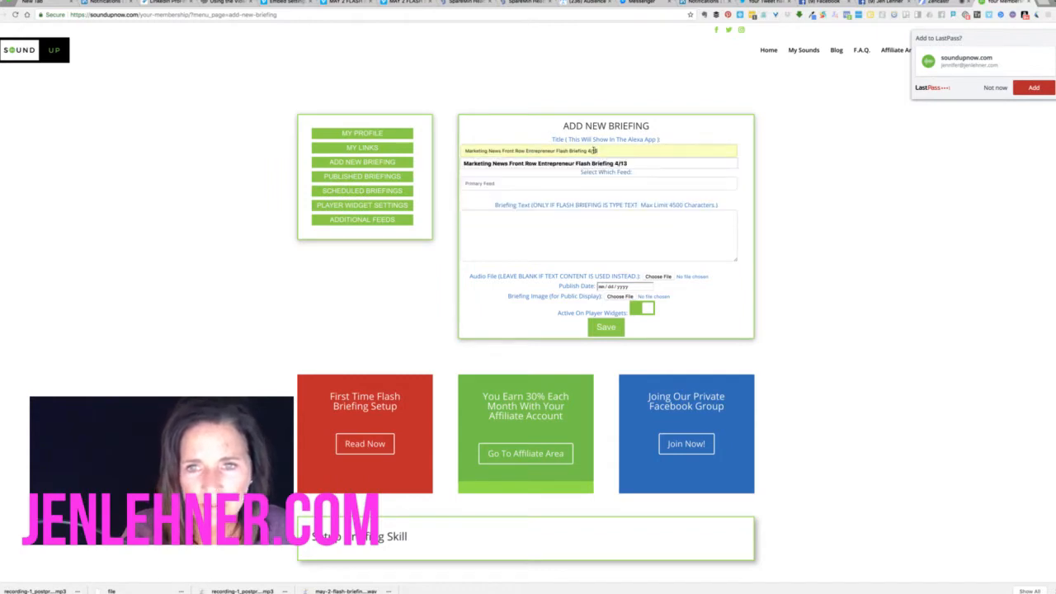
key(BackSpace)
text(3)
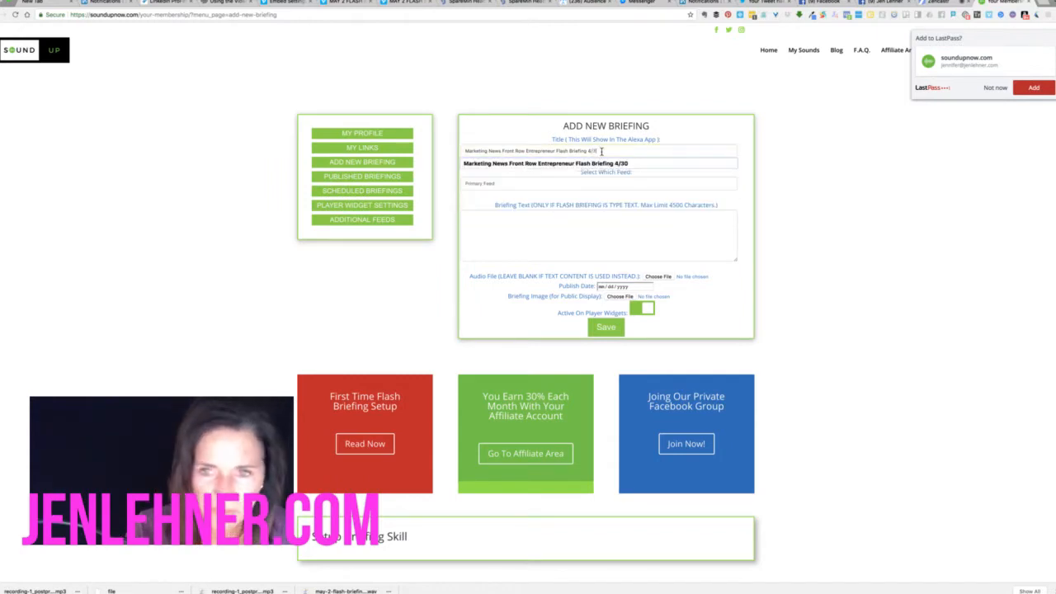
key(BackSpace)
key(BackSpace)
key(BackSpace)
key(BackSpace)
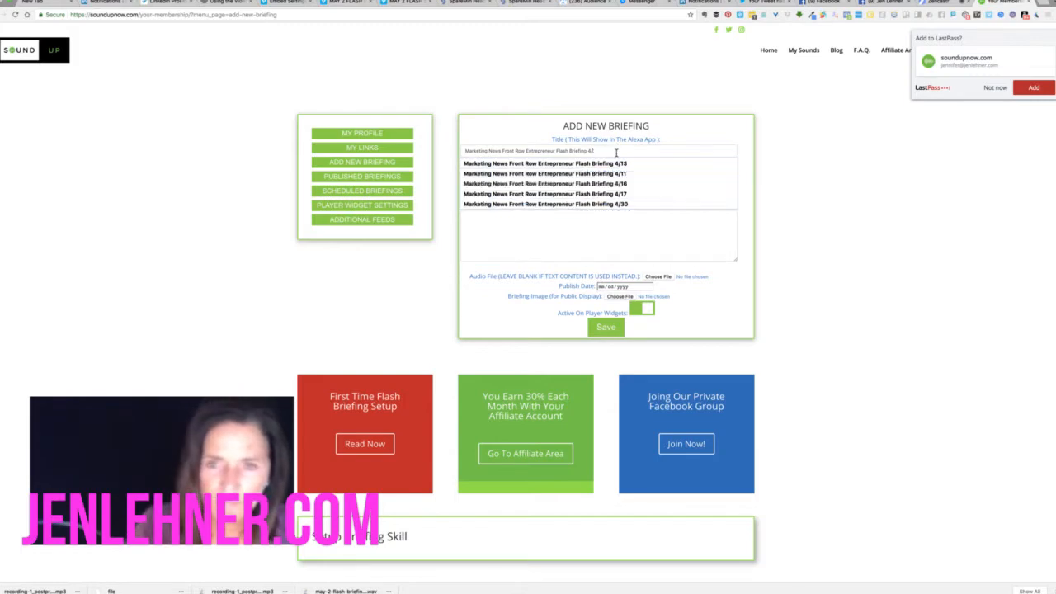
text(5)
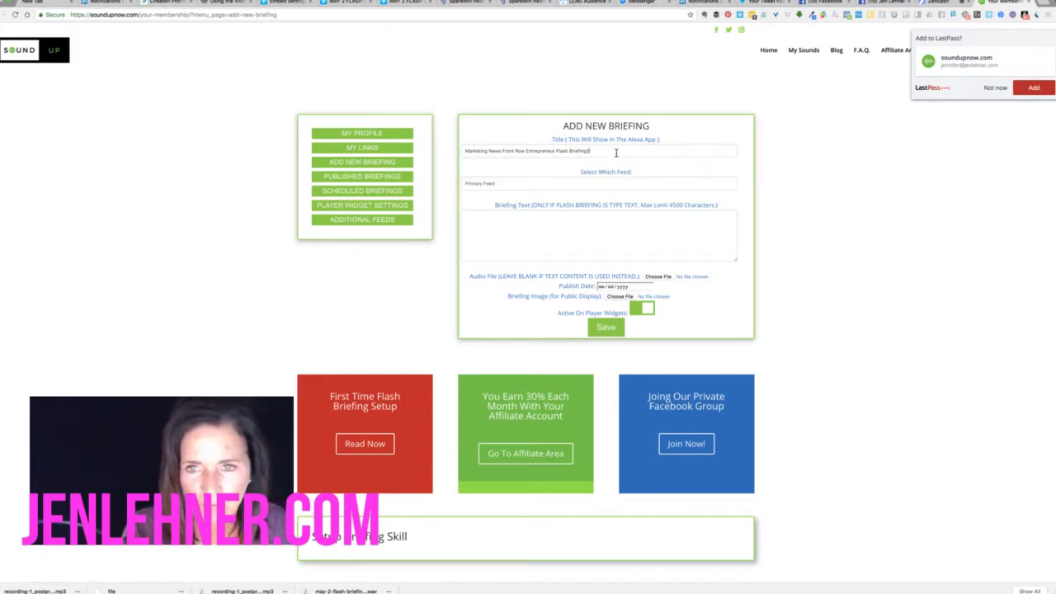
key(BackSpace)
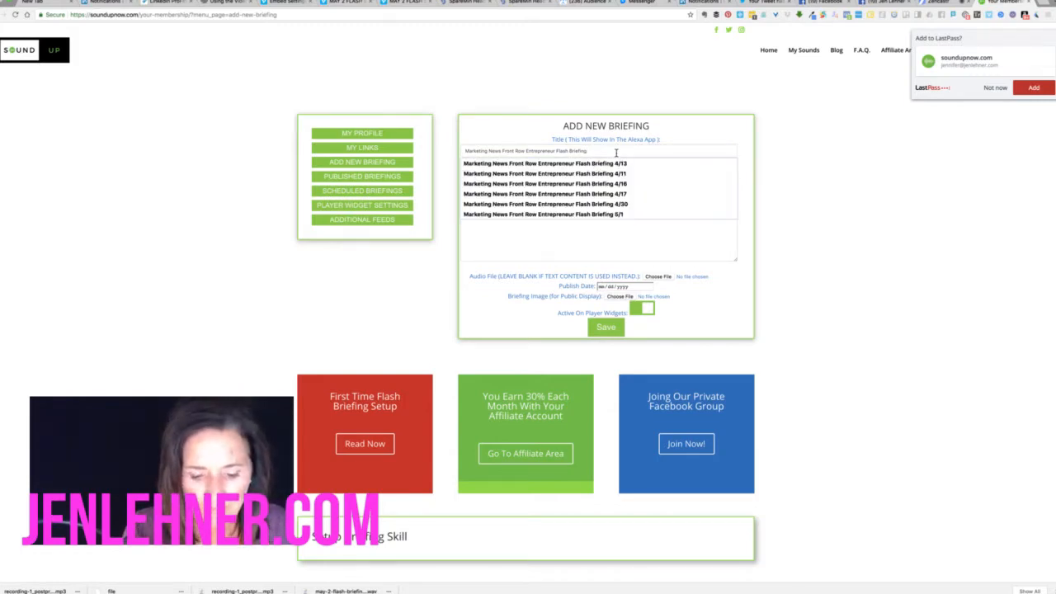
text(5/)
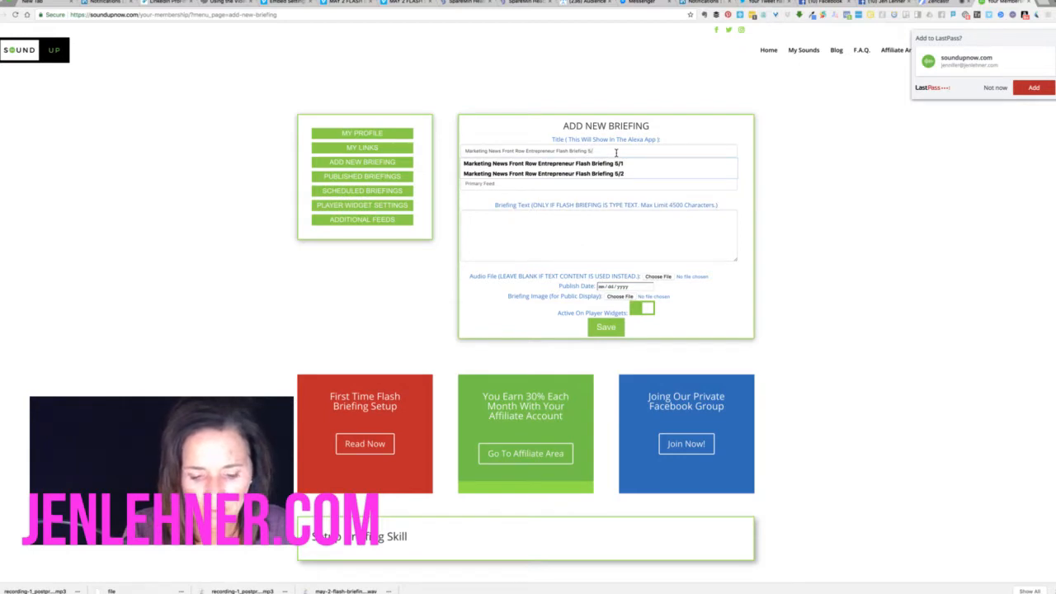
text(3)
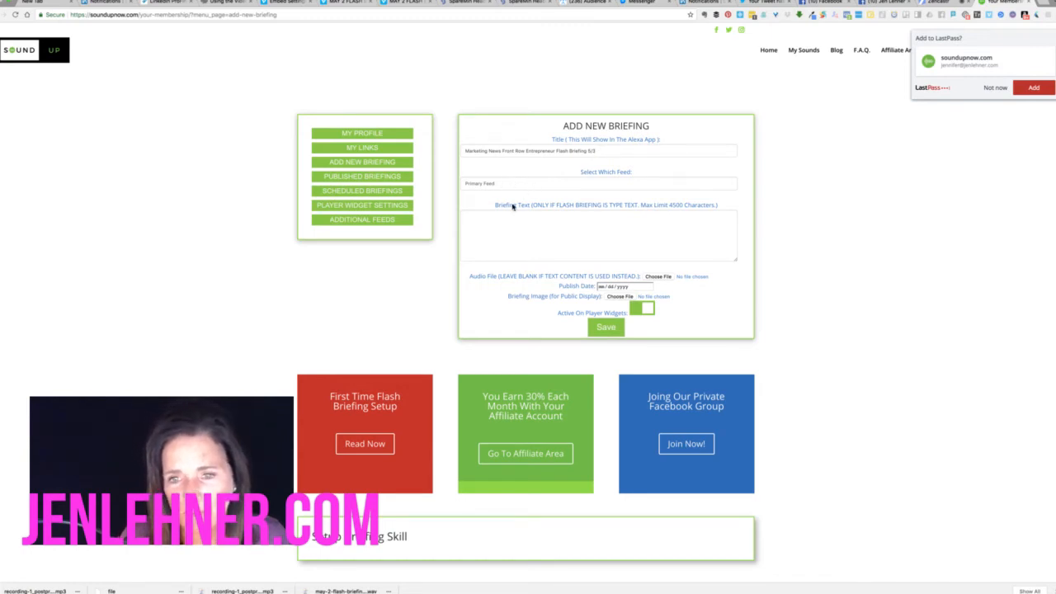
click(658, 277)
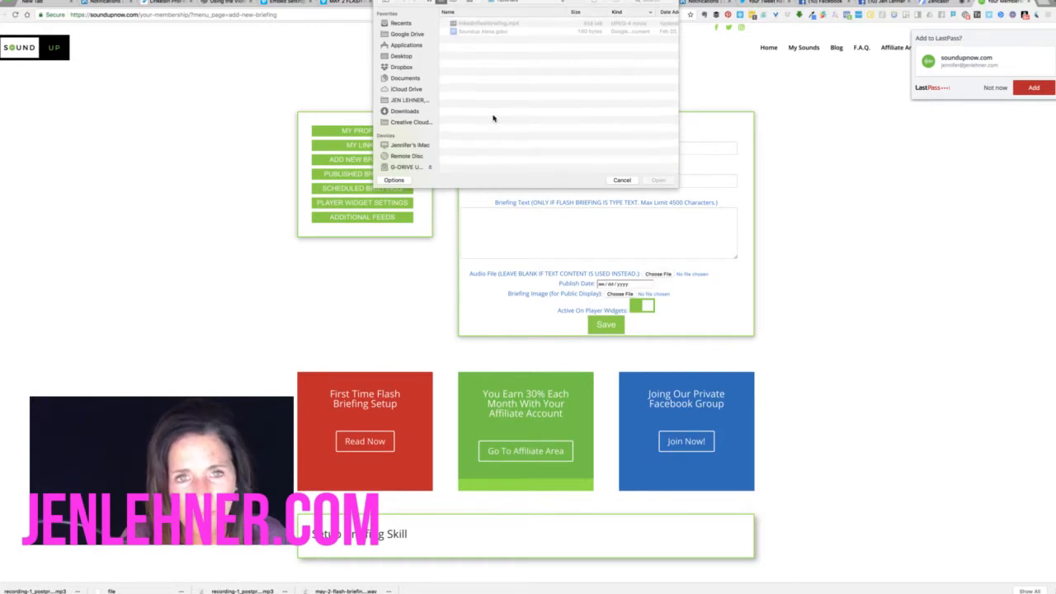
Browse the Downloads folder in the file picker, then cancel without attaching any audio
click(404, 111)
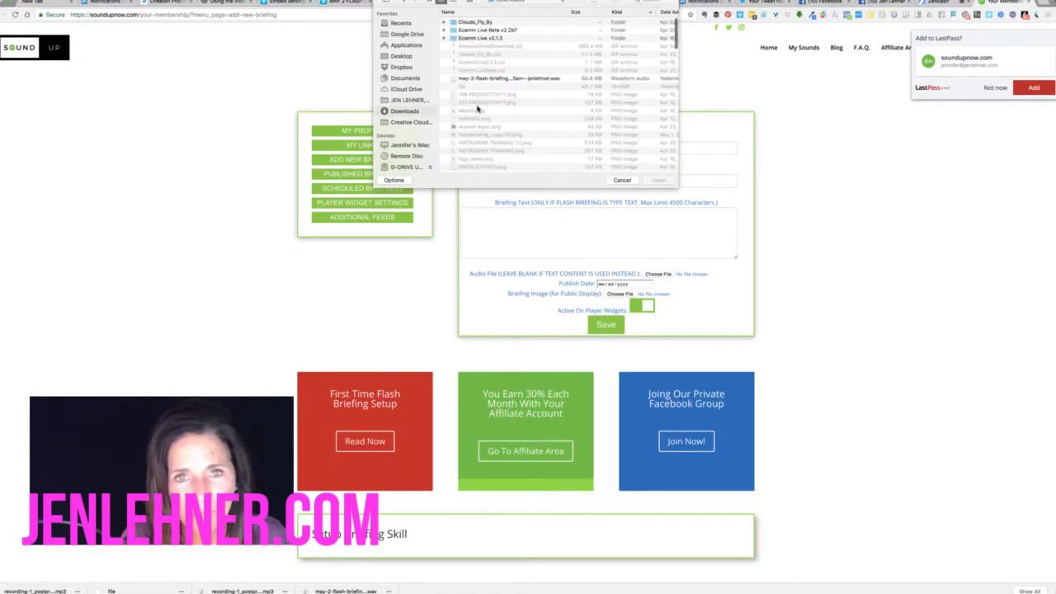
scroll(477, 108, down, 10)
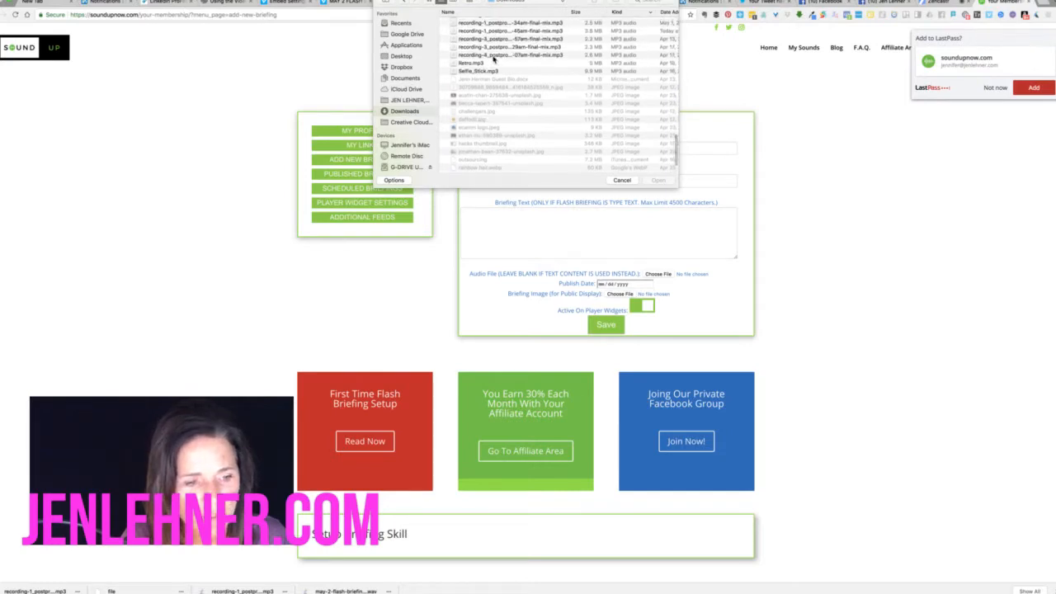
scroll(493, 61, up, 2)
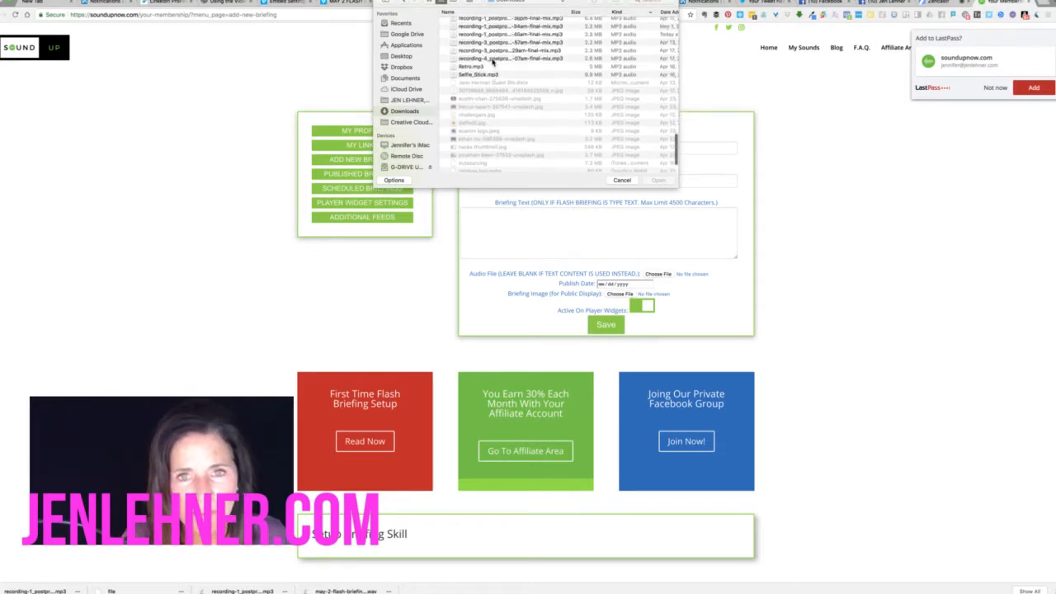
scroll(494, 61, up, 1)
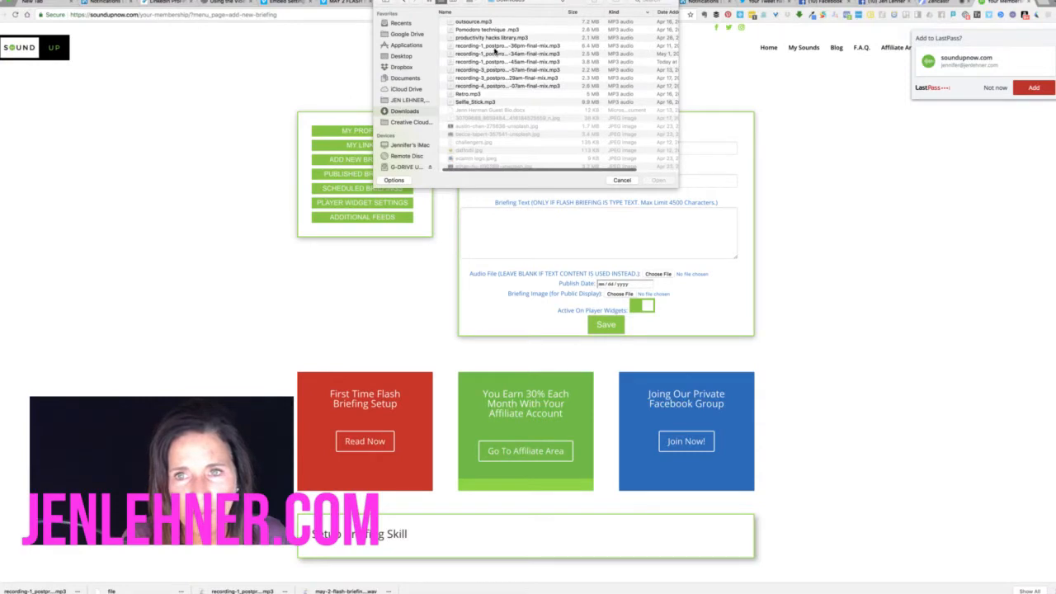
scroll(495, 51, up, 5)
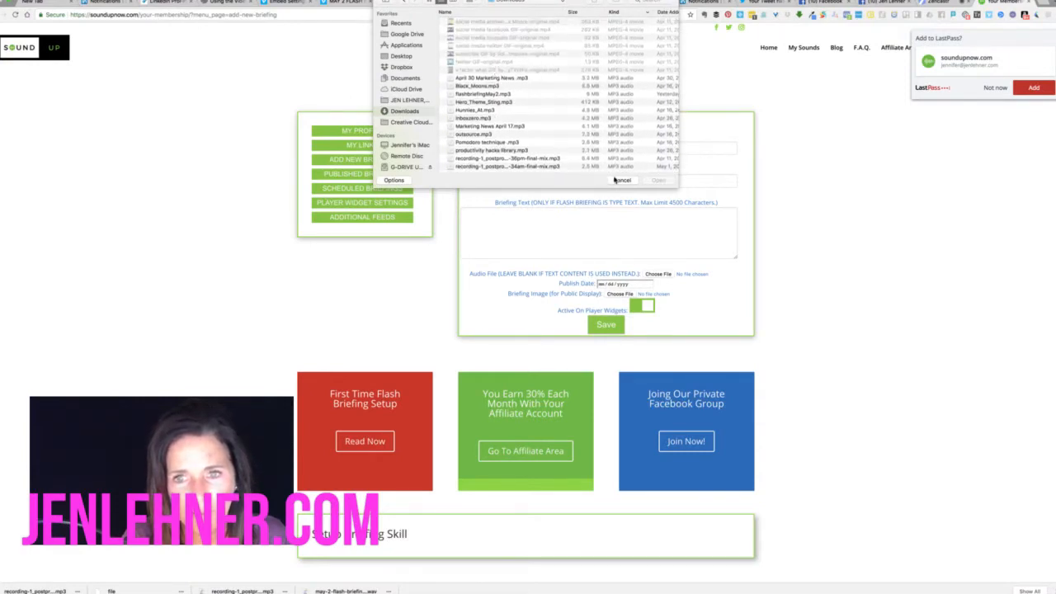
click(619, 181)
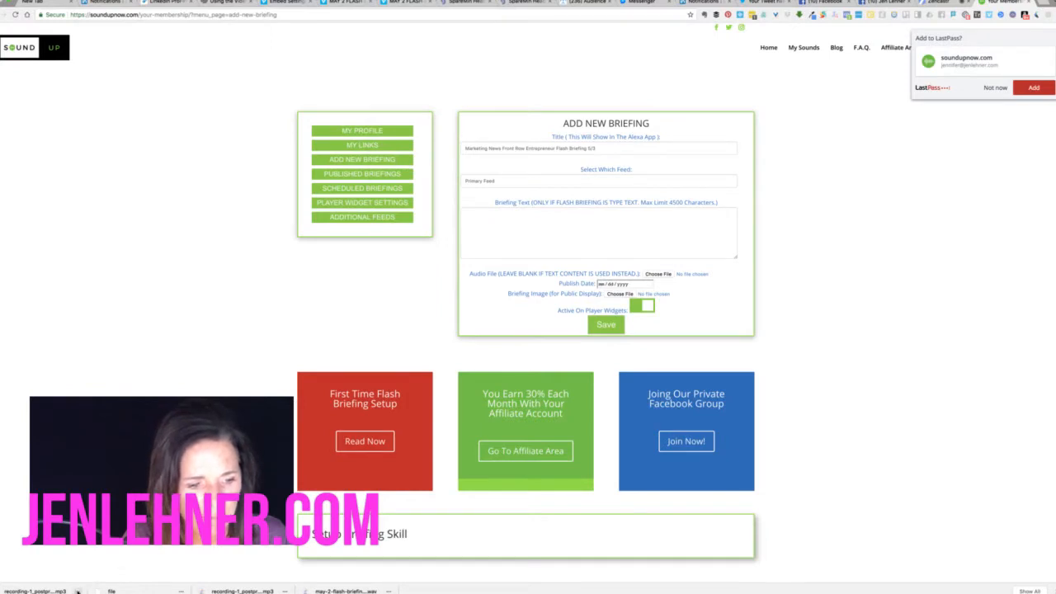
click(77, 591)
Rename the downloaded recording to 'may 3 flash briefing.mp3' in Finder and move it to the Desktop
click(90, 567)
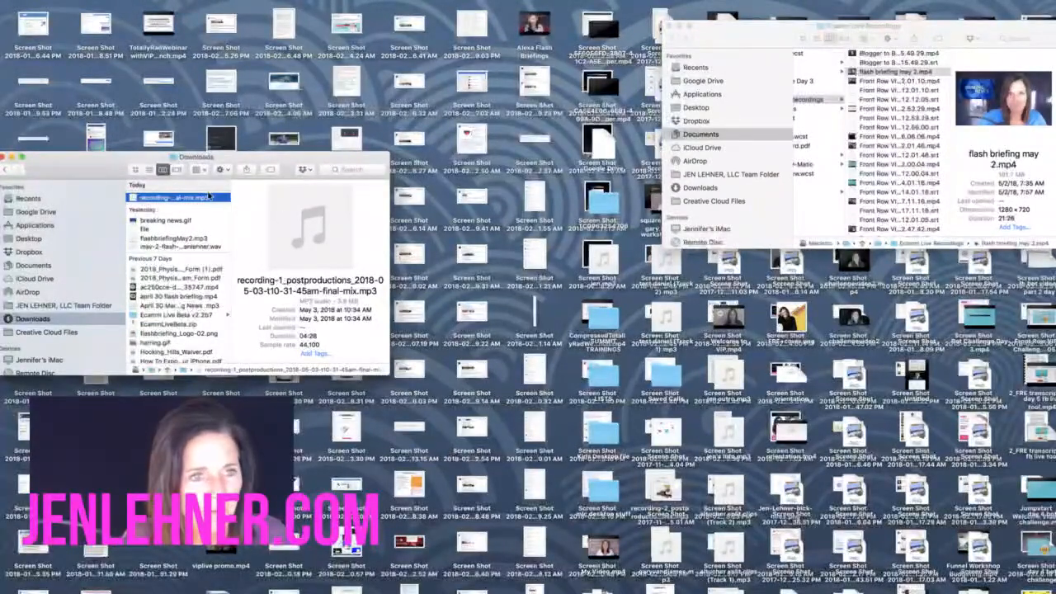
right_click(196, 202)
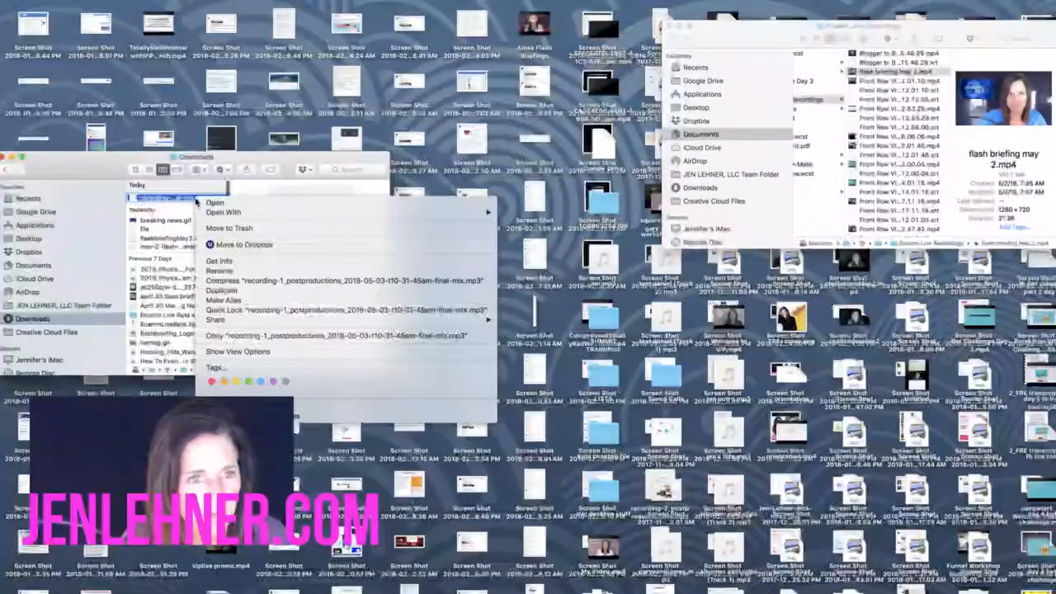
click(221, 271)
text(may)
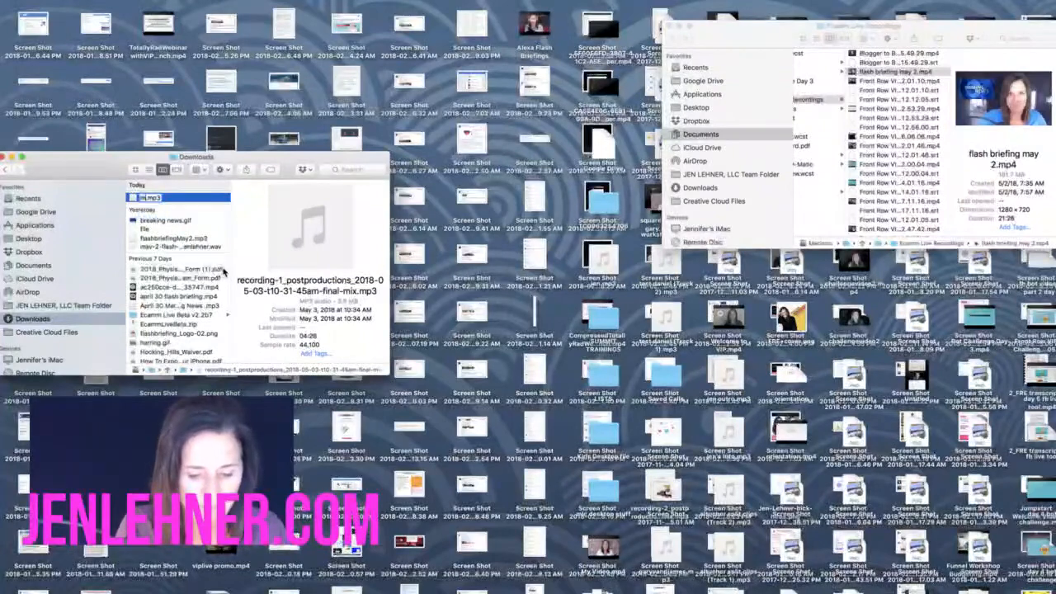
text( 3)
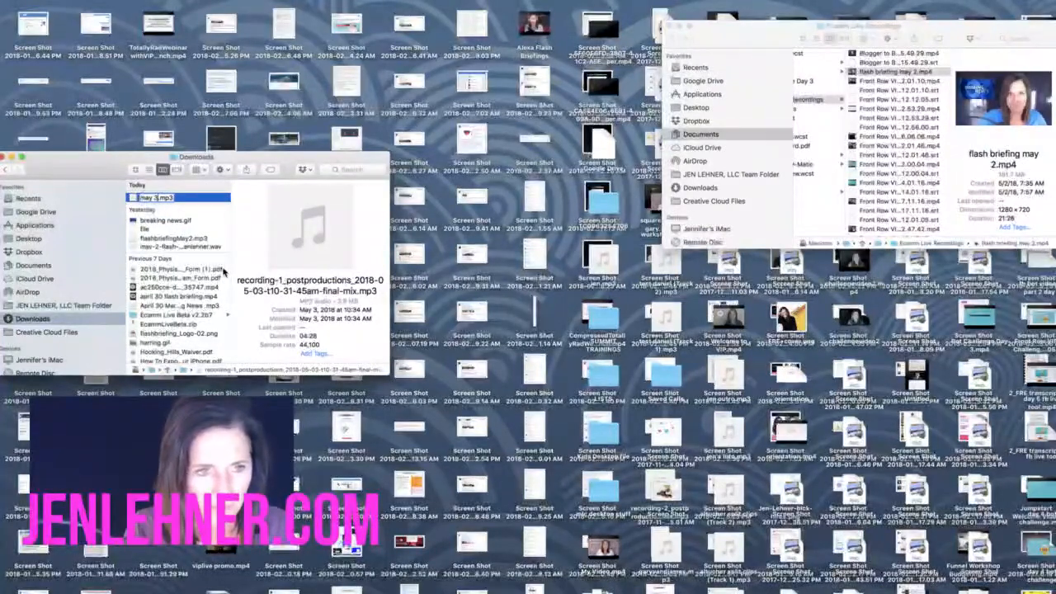
text( flash brief)
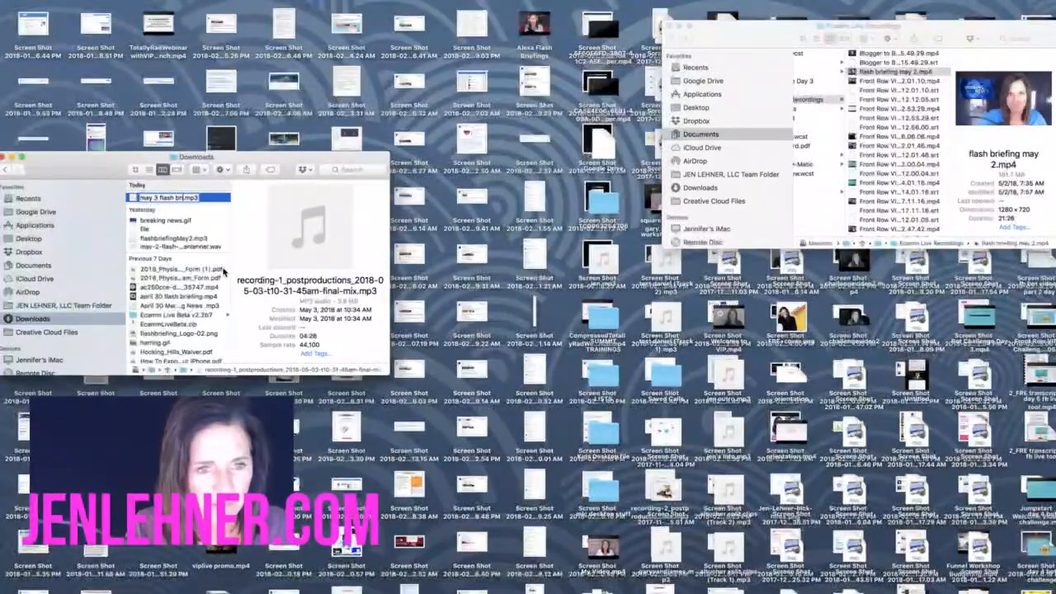
text(ing)
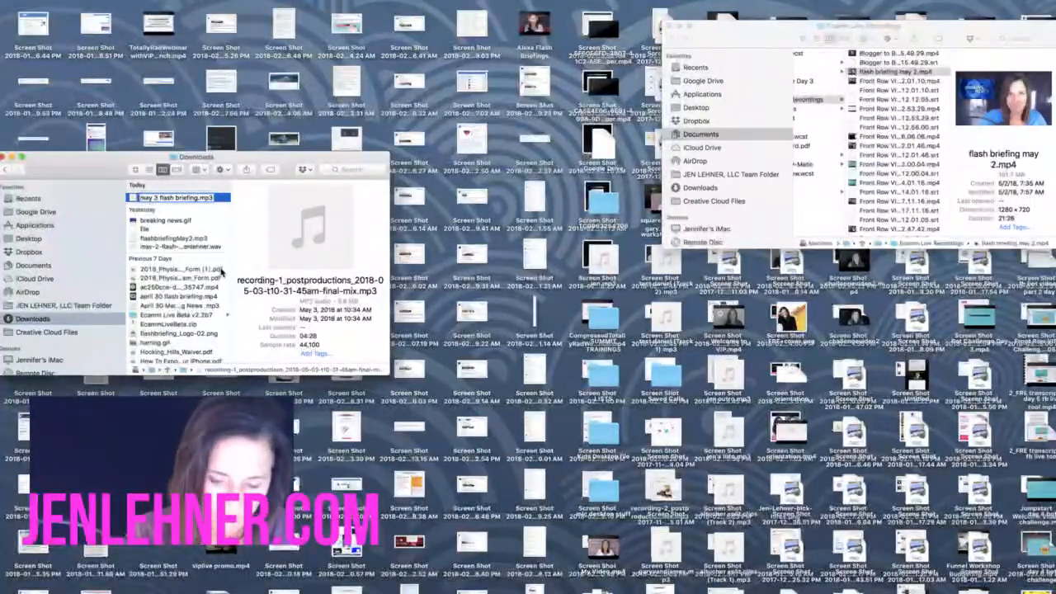
key(Return)
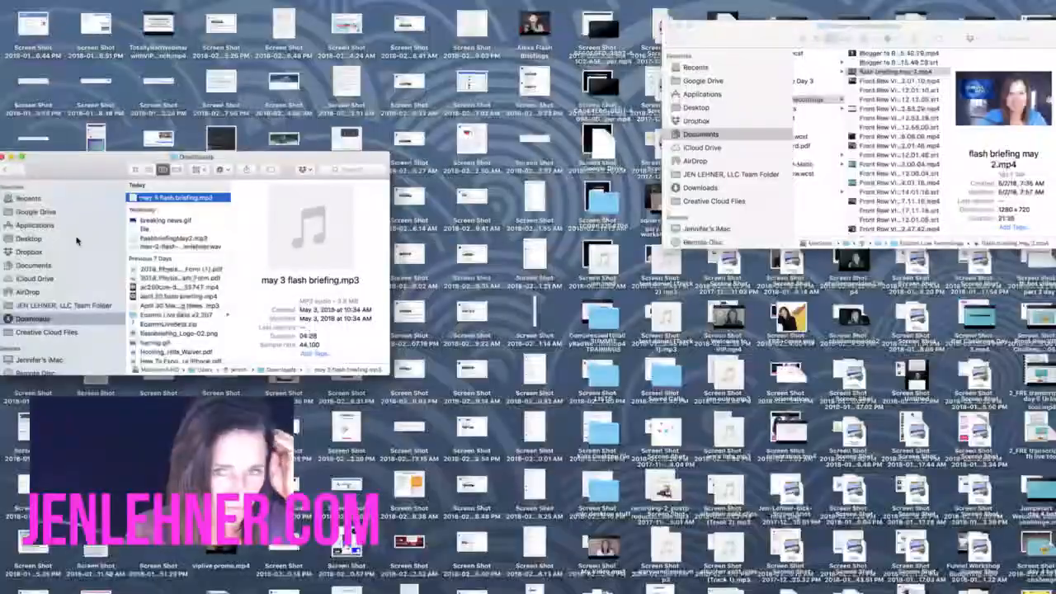
drag(176, 198, 77, 240)
key(ctrl+Right)
key(ctrl+Right)
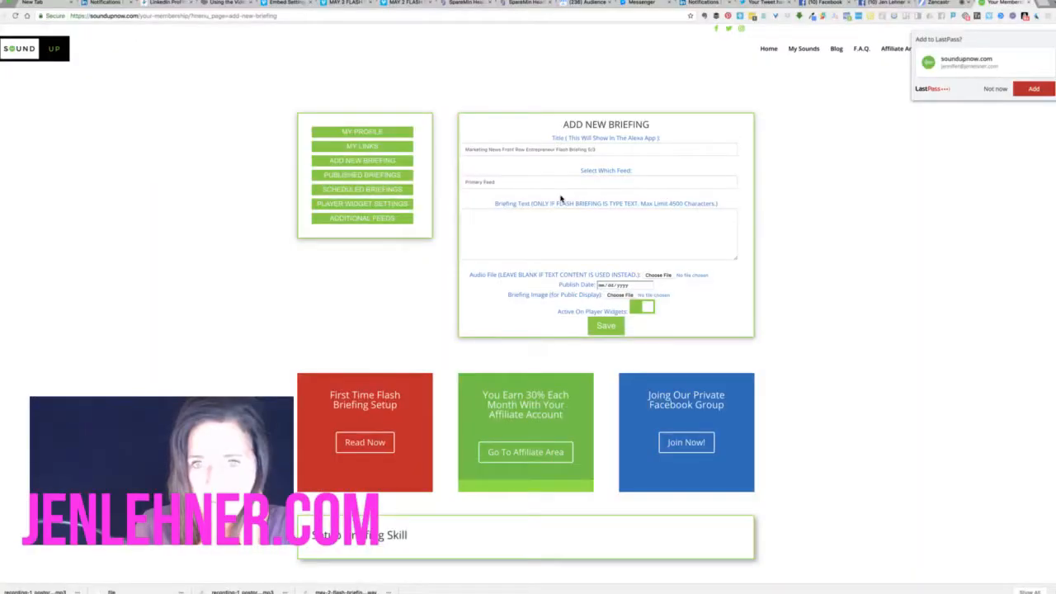
Attach the May 3 flash briefing mix from the Desktop, found with a 'flash' search, as the audio
click(659, 275)
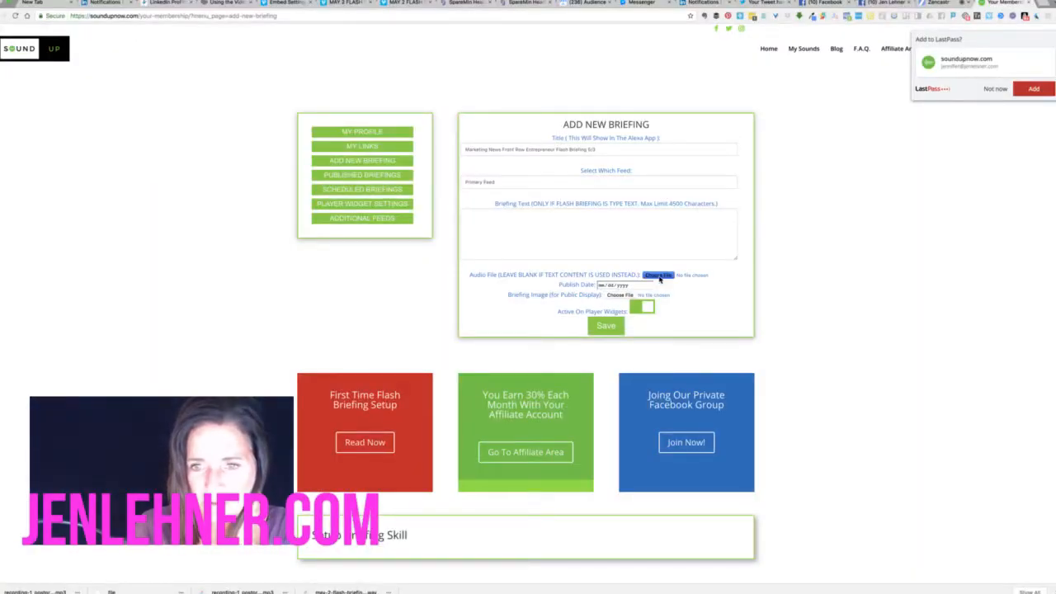
click(407, 58)
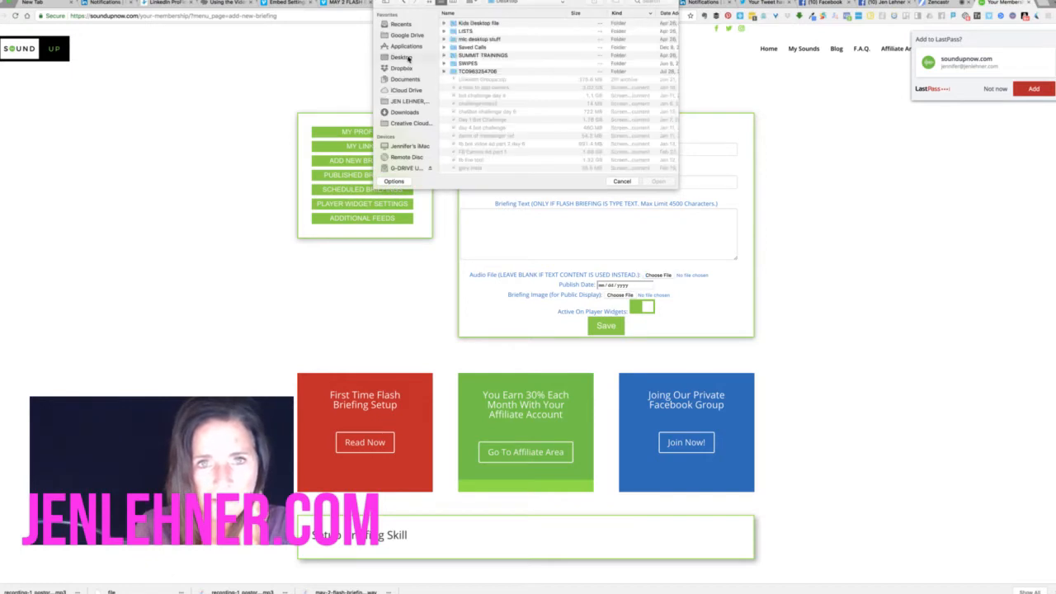
click(644, 3)
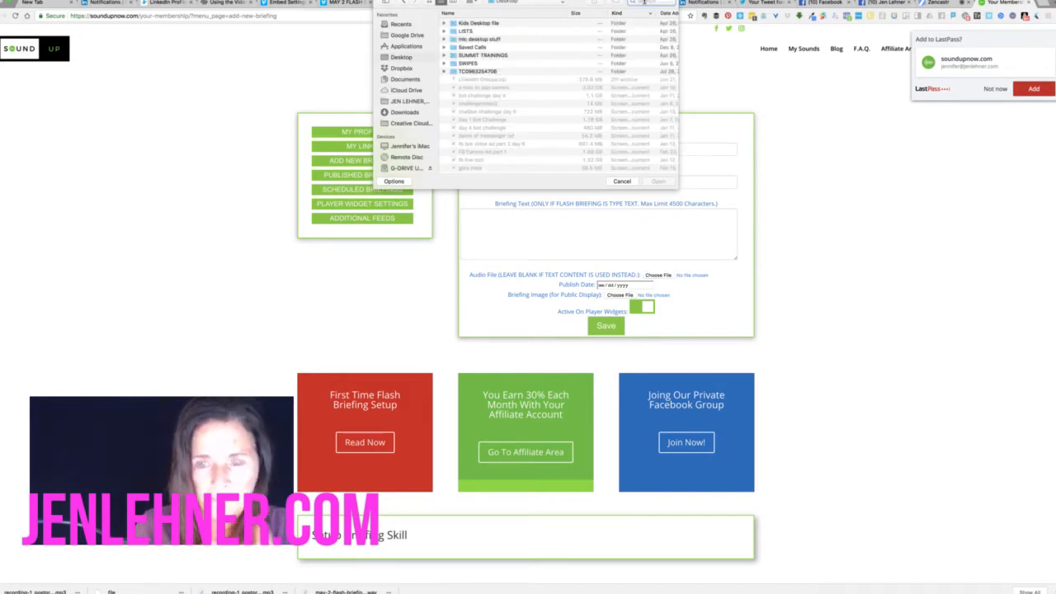
text(flahs)
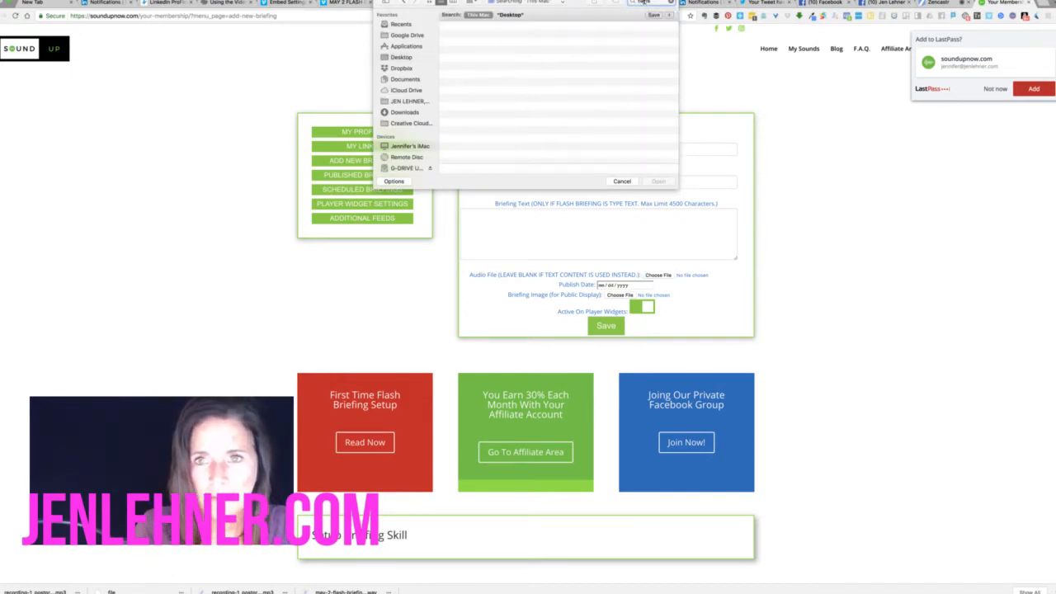
key(BackSpace)
text(sh)
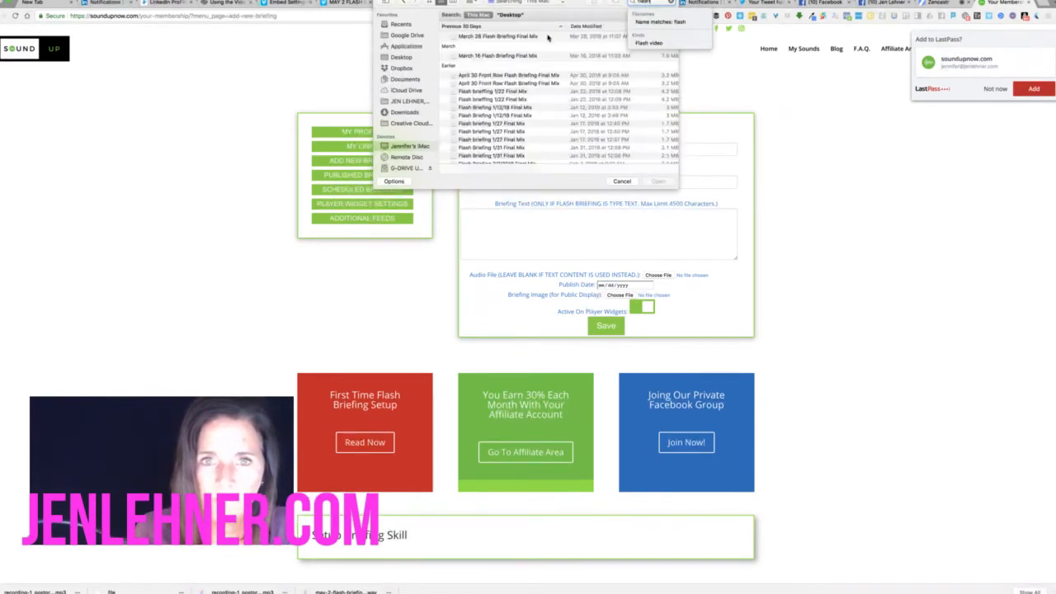
scroll(541, 58, down, 10)
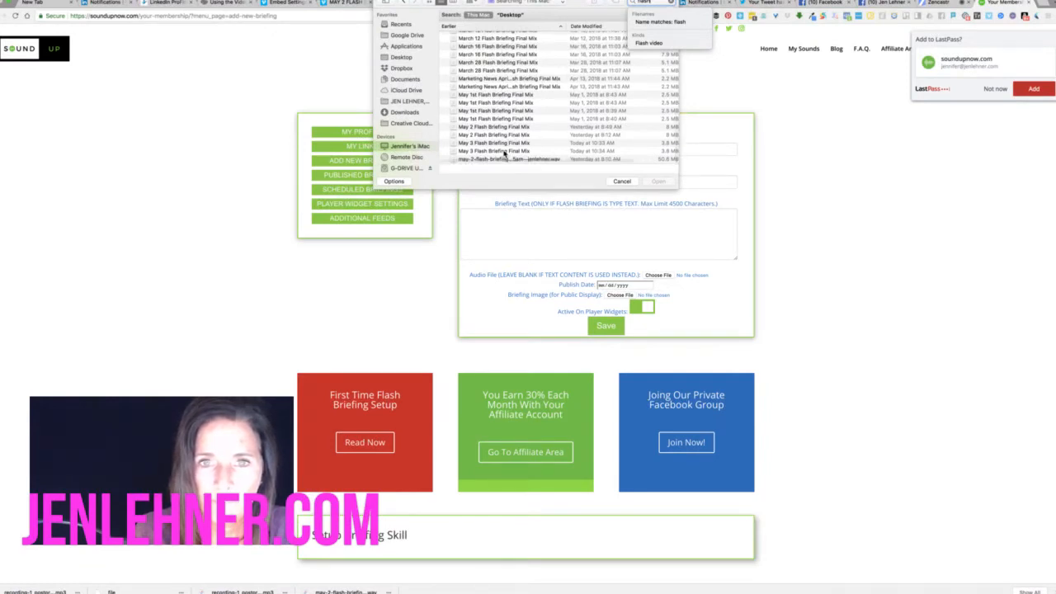
scroll(504, 154, right, 3)
click(504, 153)
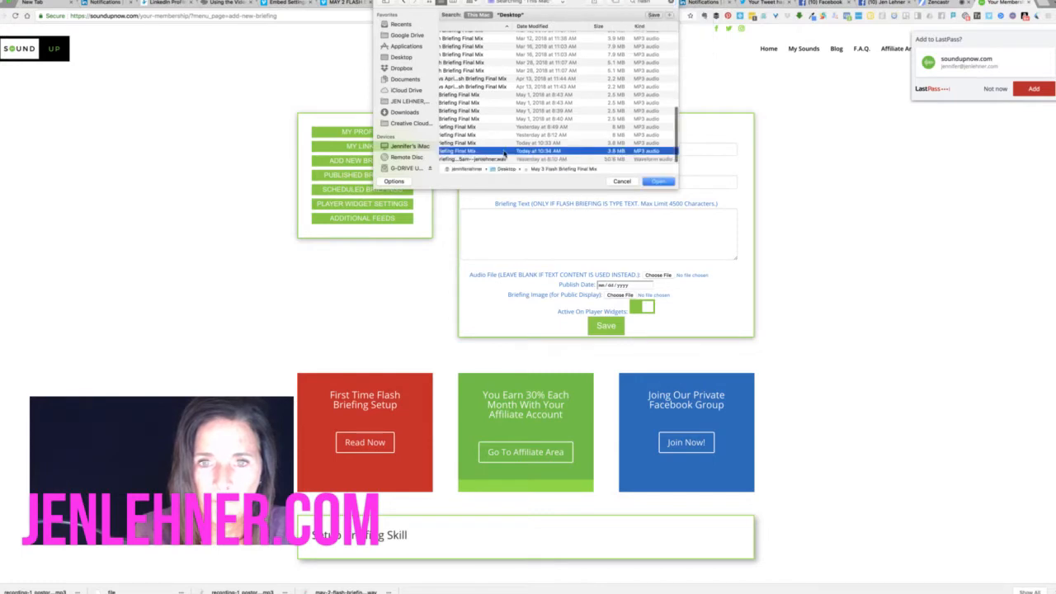
click(656, 182)
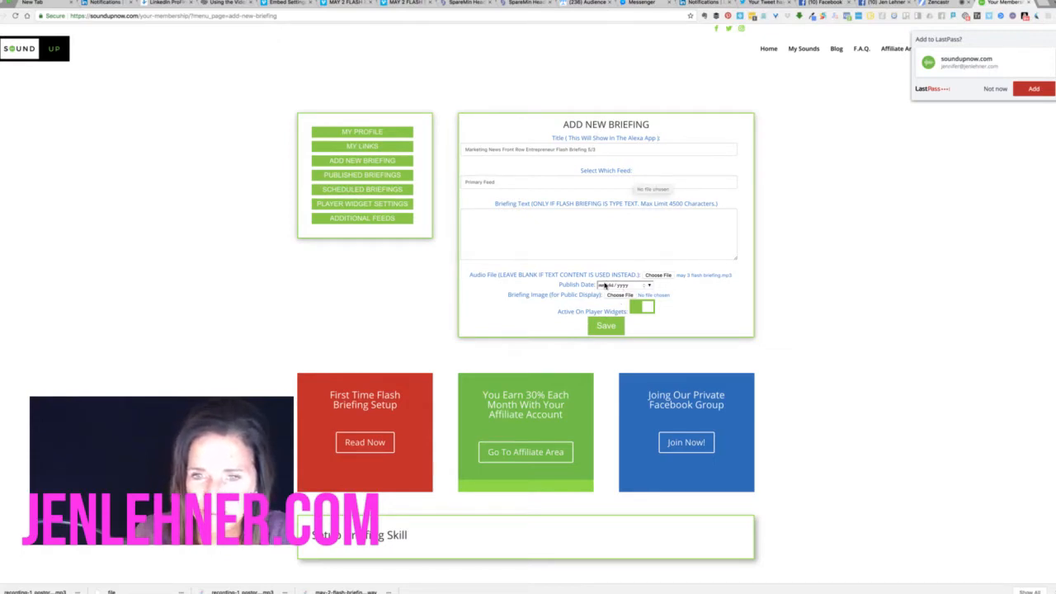
Set the publish date to 05/03/2018 and attach flashbriefing_Logo-02.png as the briefing image
text(5/0)
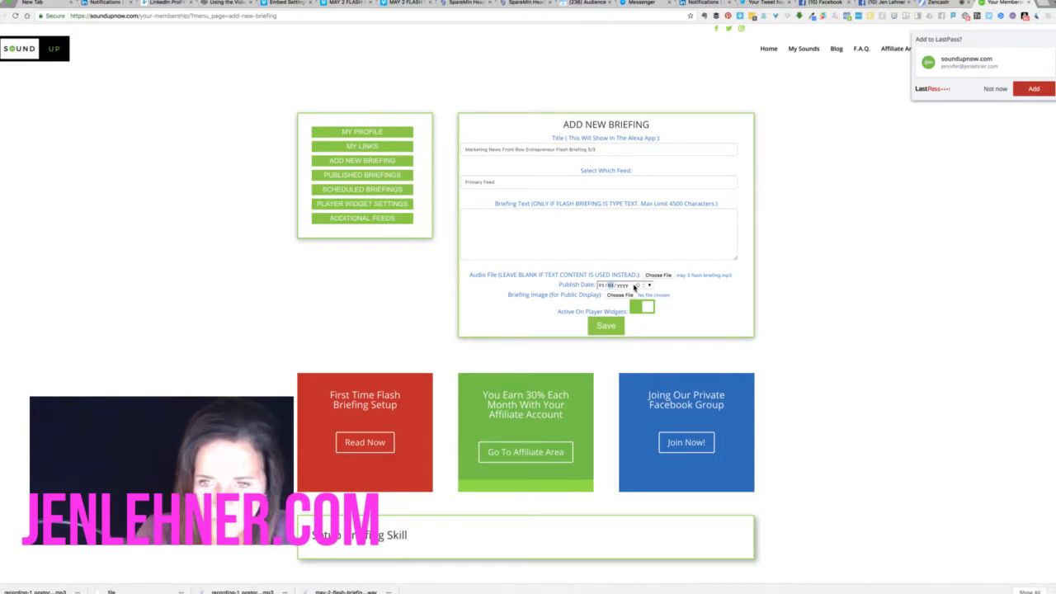
text(3/2018)
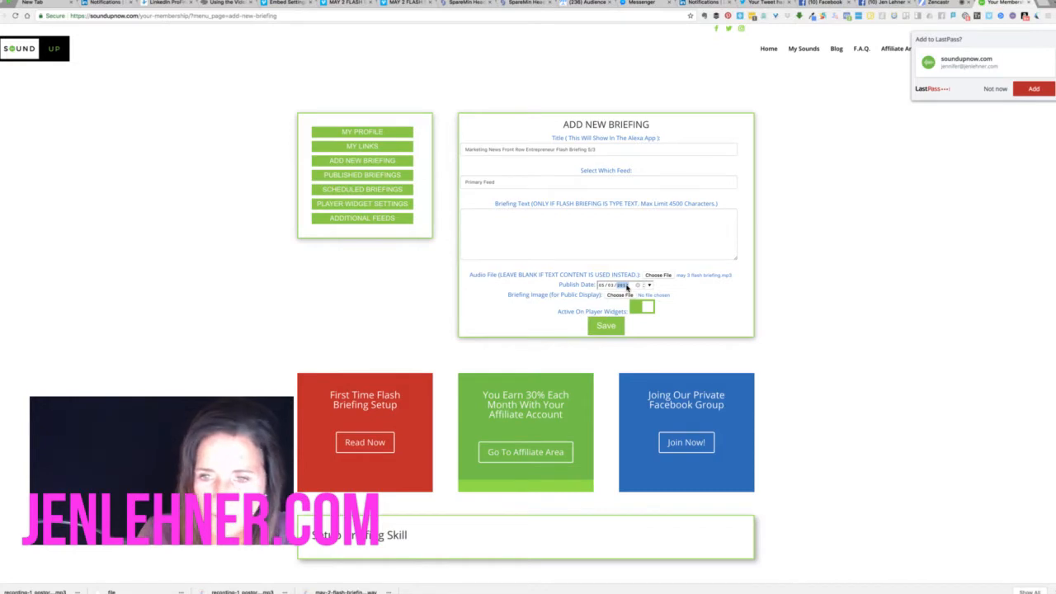
click(625, 297)
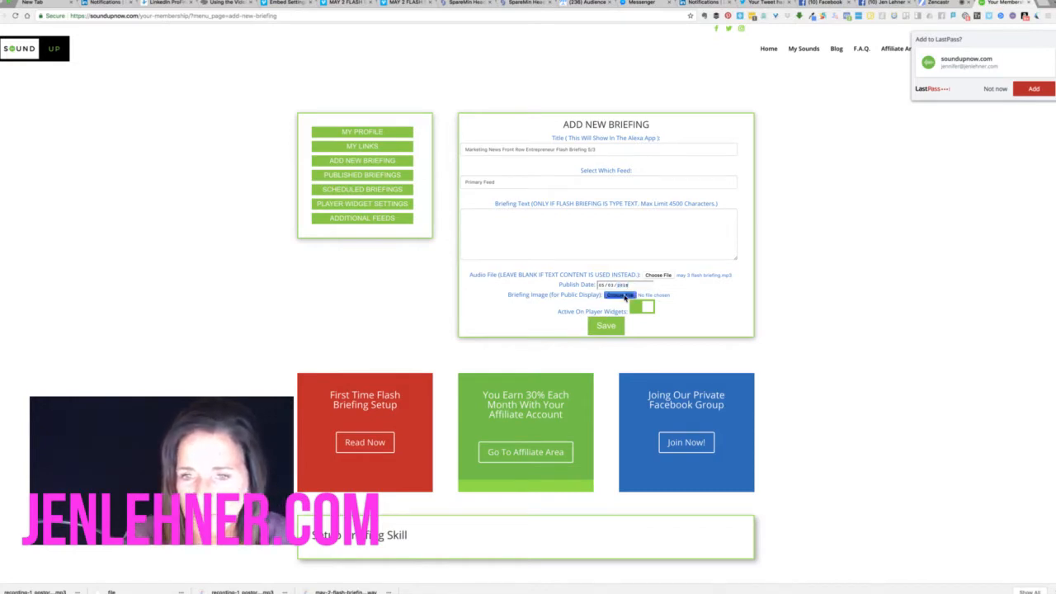
click(653, 3)
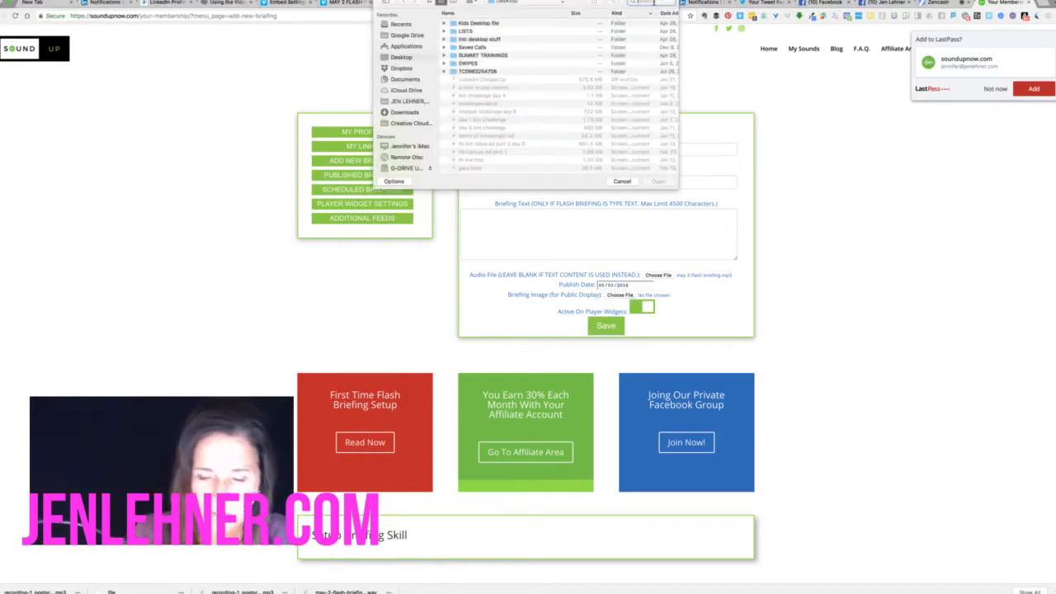
text(flash logo)
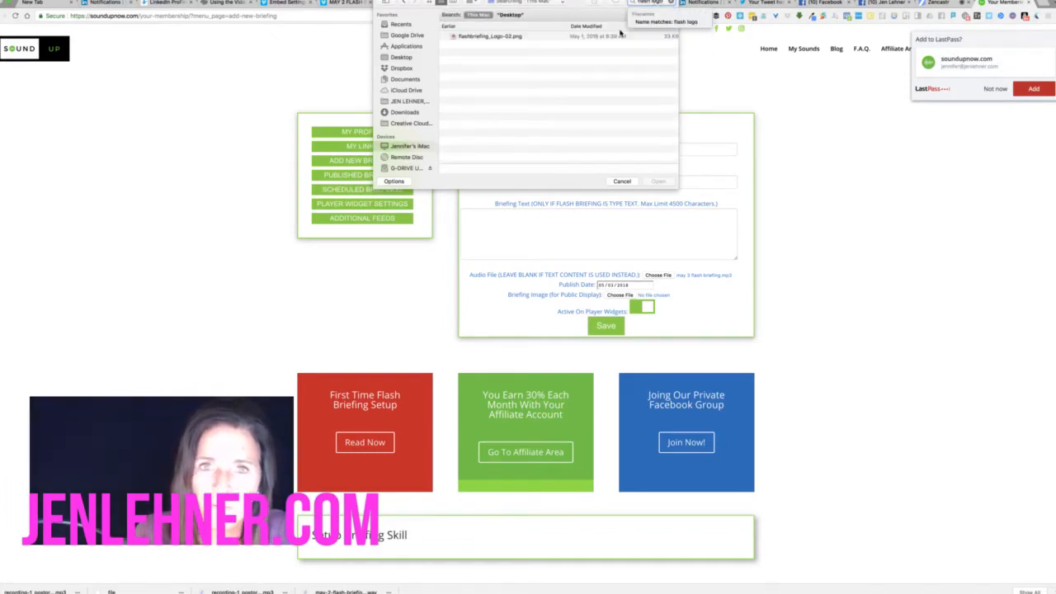
click(552, 38)
click(662, 182)
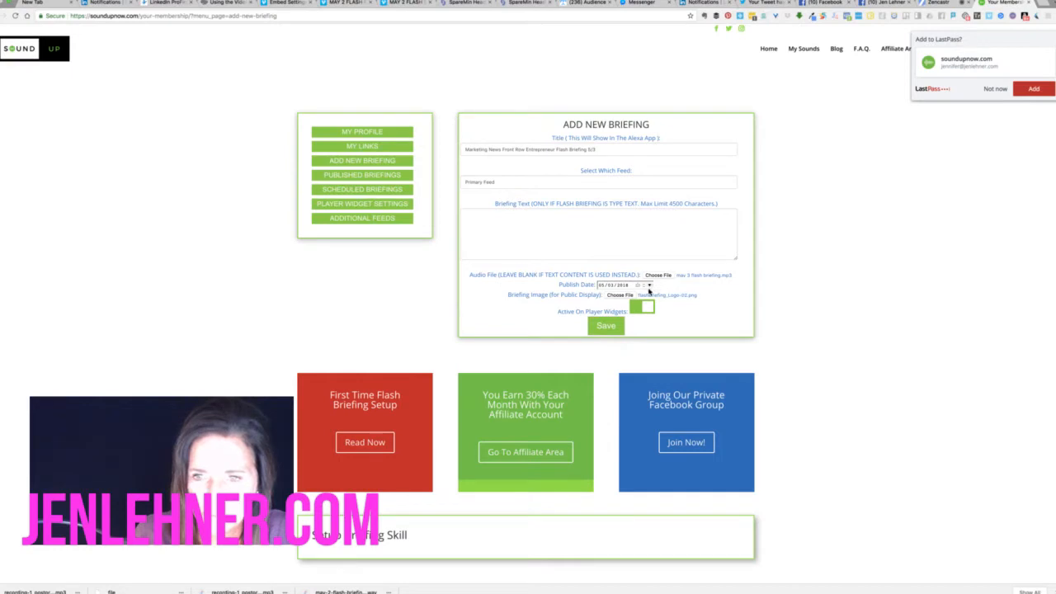
Save the 5/3 Marketing News briefing to the Primary Feed, then open a blank new tab
click(611, 328)
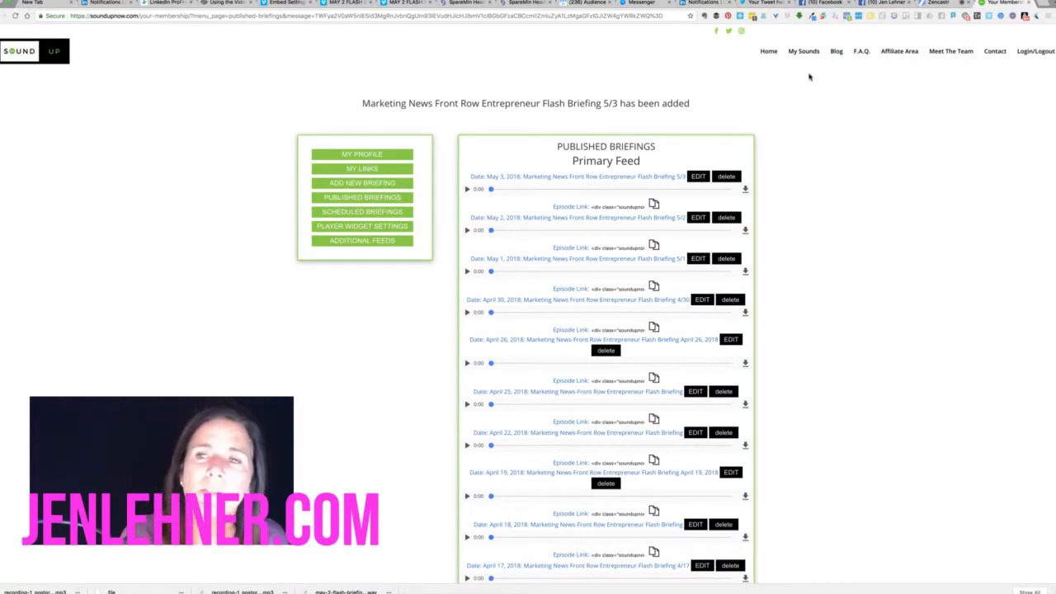
click(1045, 3)
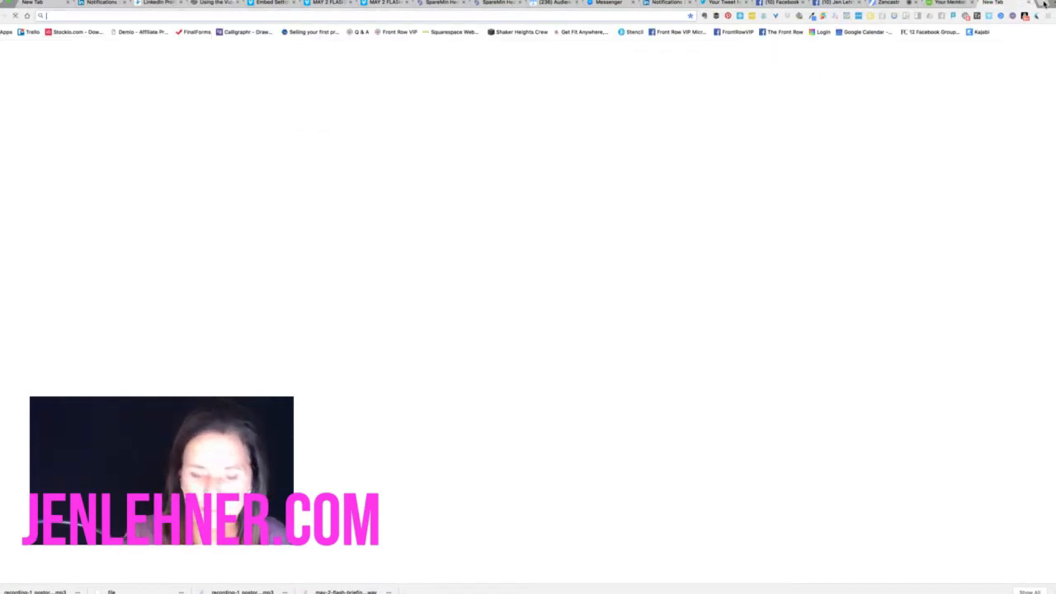
Load sparemin.com via the 'spar' suggestion and sign in to the SpareMin account
text(sparemin.com)
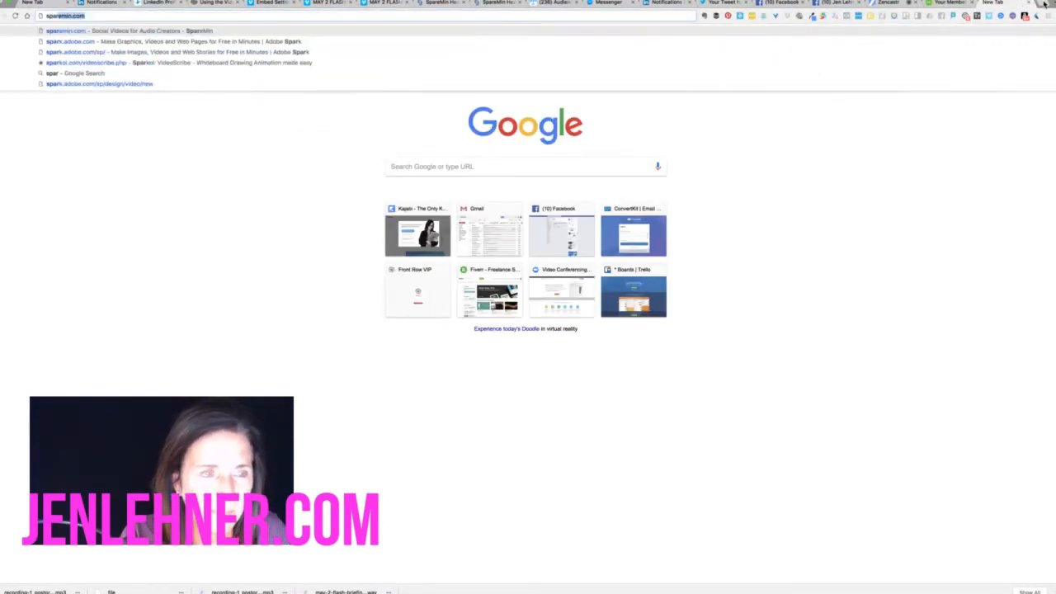
key(Return)
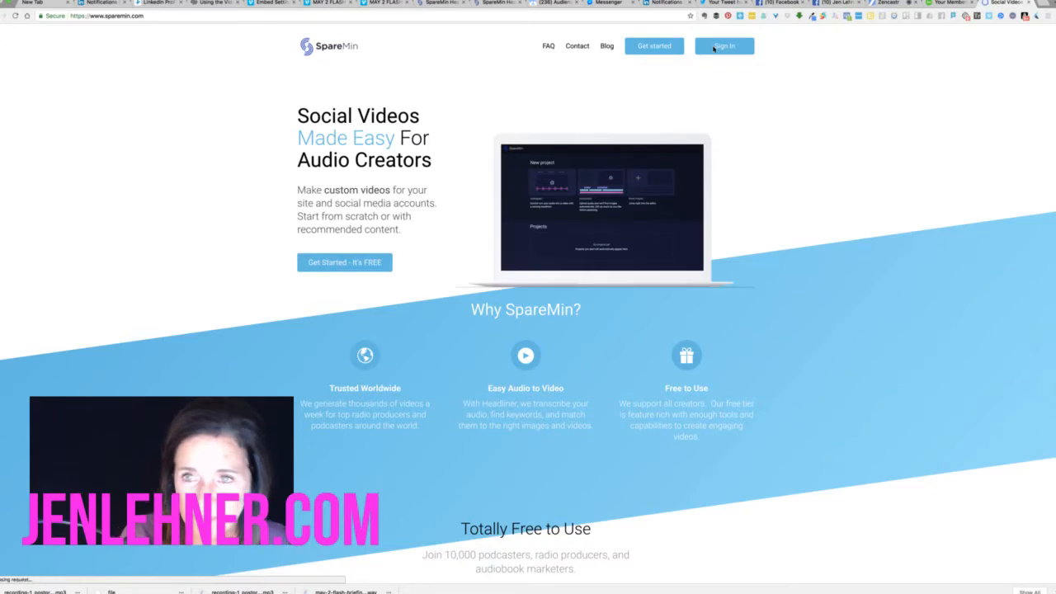
click(715, 47)
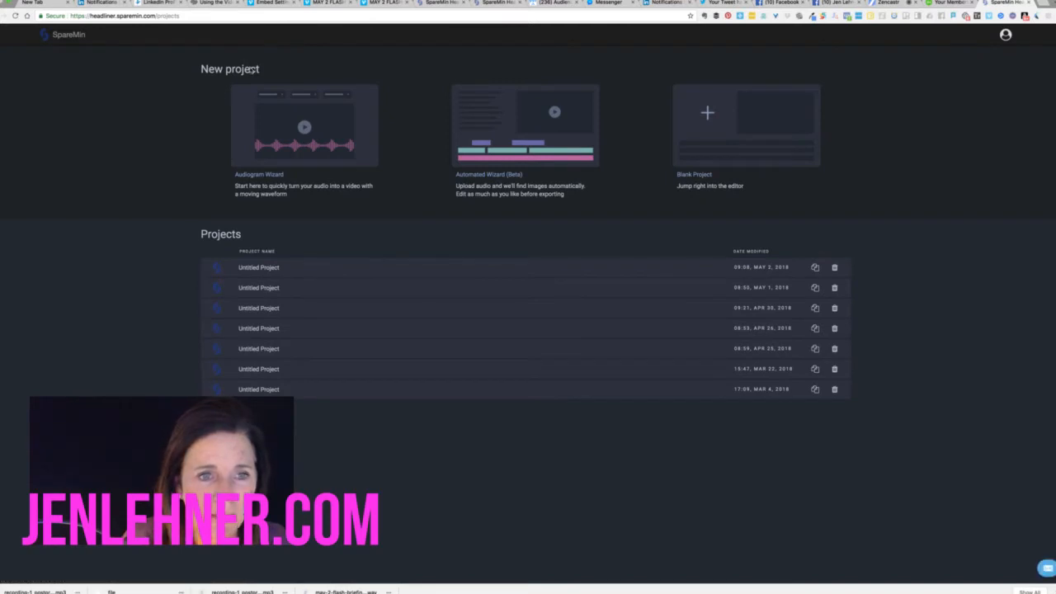
Start a new audiogram and load may 3 flash briefing.mp3 from the Desktop as its audio
click(339, 137)
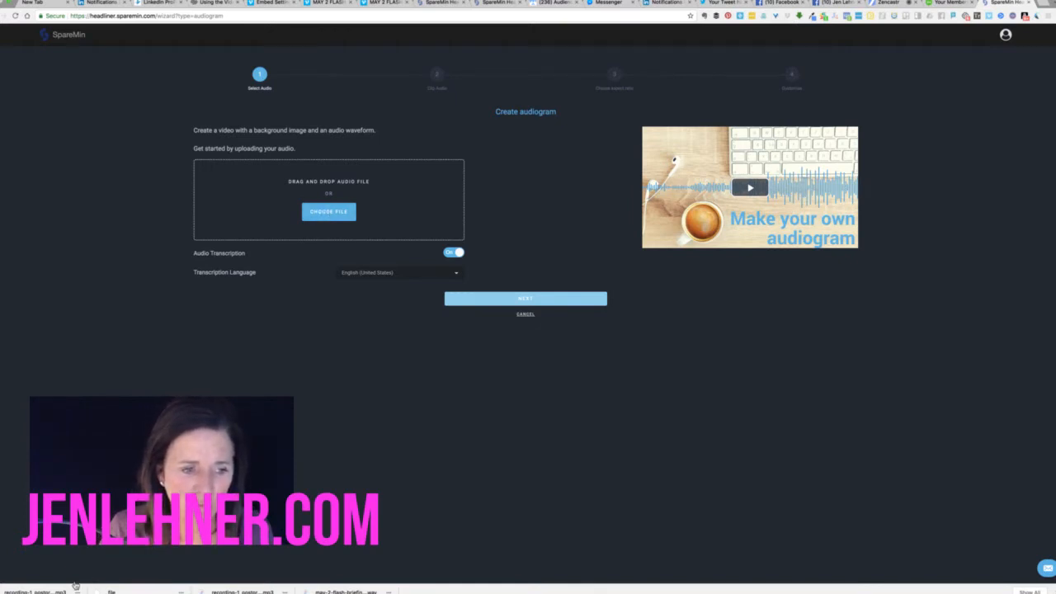
drag(74, 586, 348, 195)
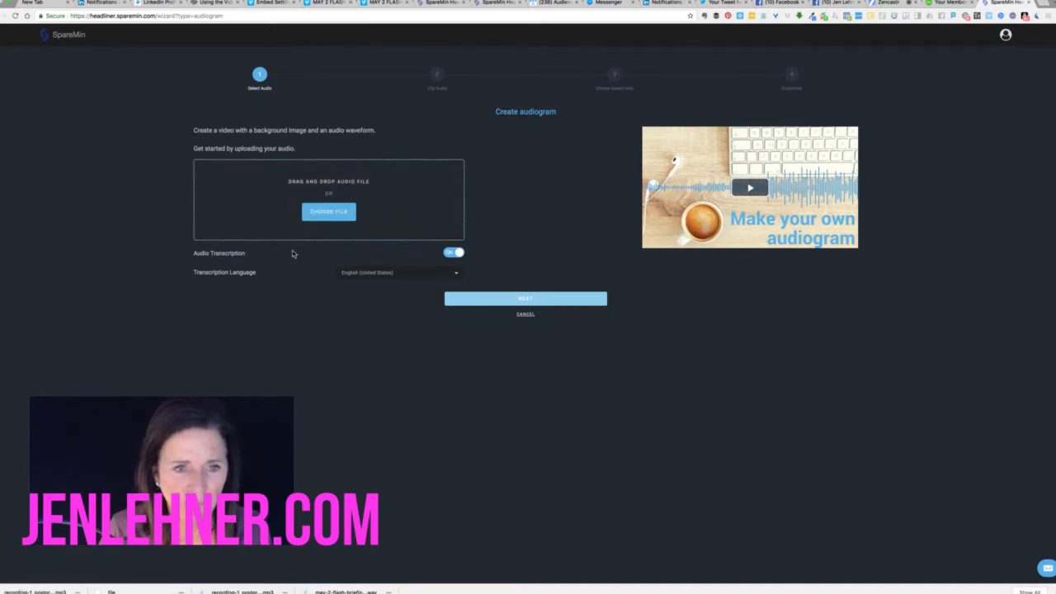
click(327, 217)
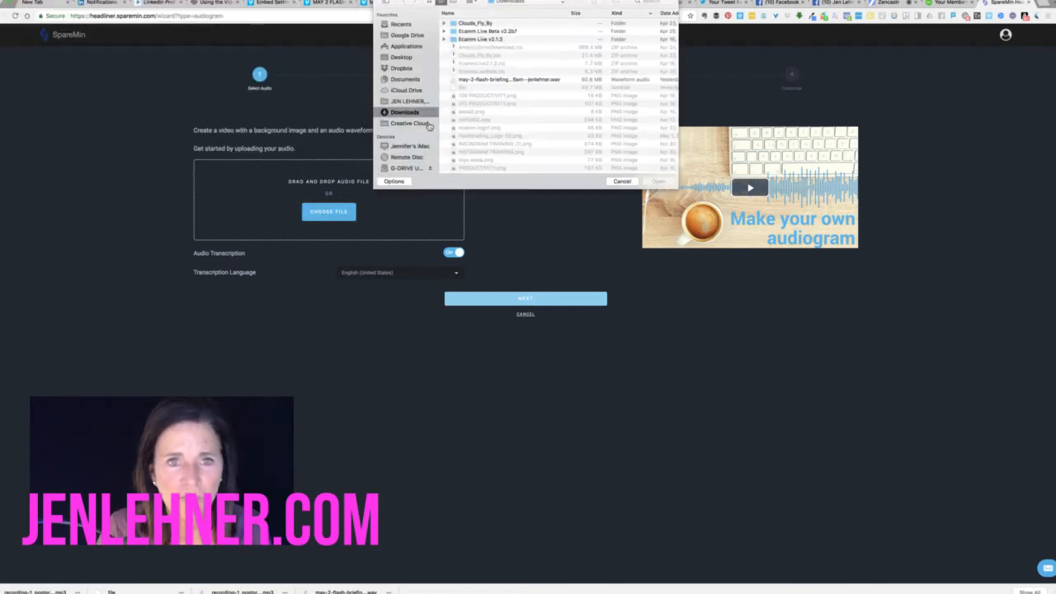
click(404, 57)
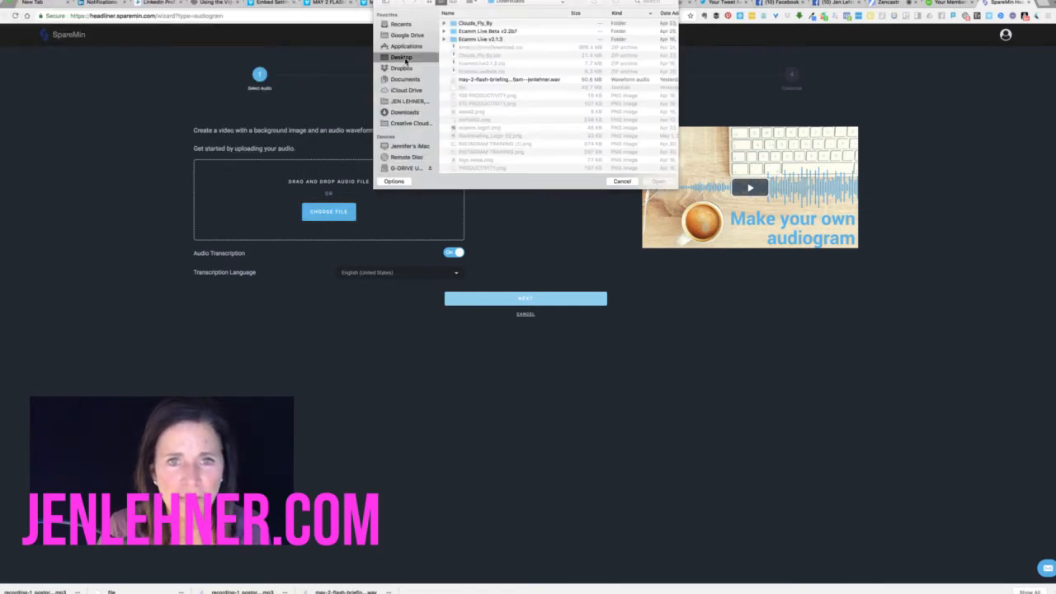
scroll(484, 54, down, 5)
scroll(483, 54, down, 15)
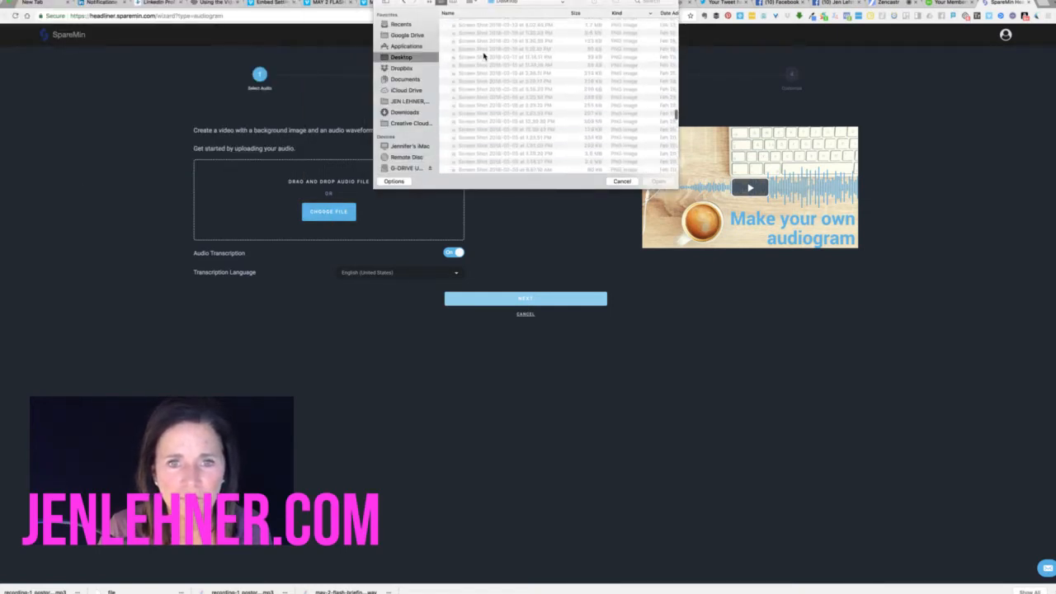
scroll(484, 75, down, 2)
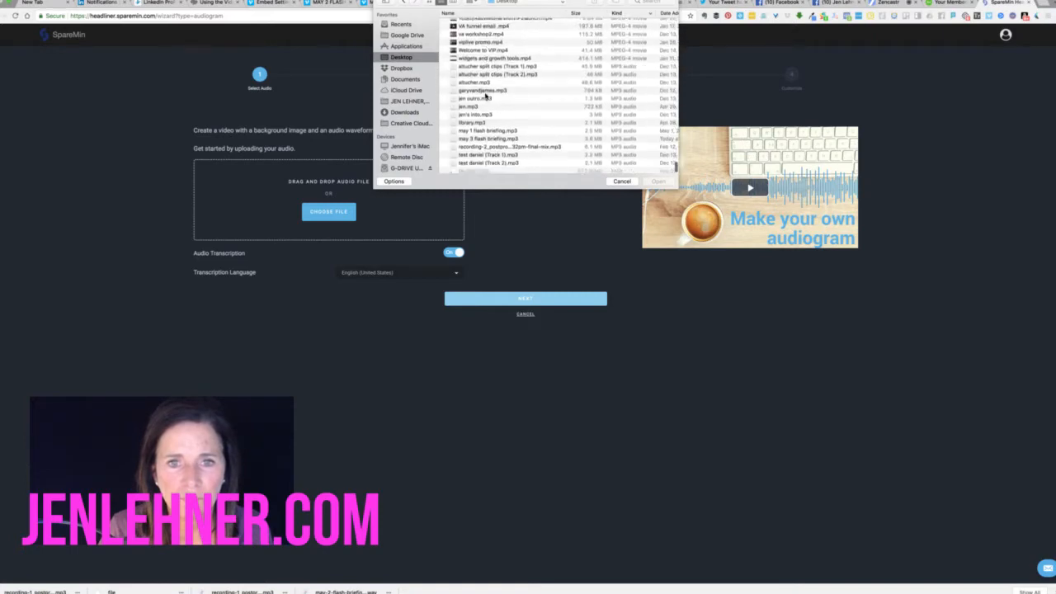
click(494, 139)
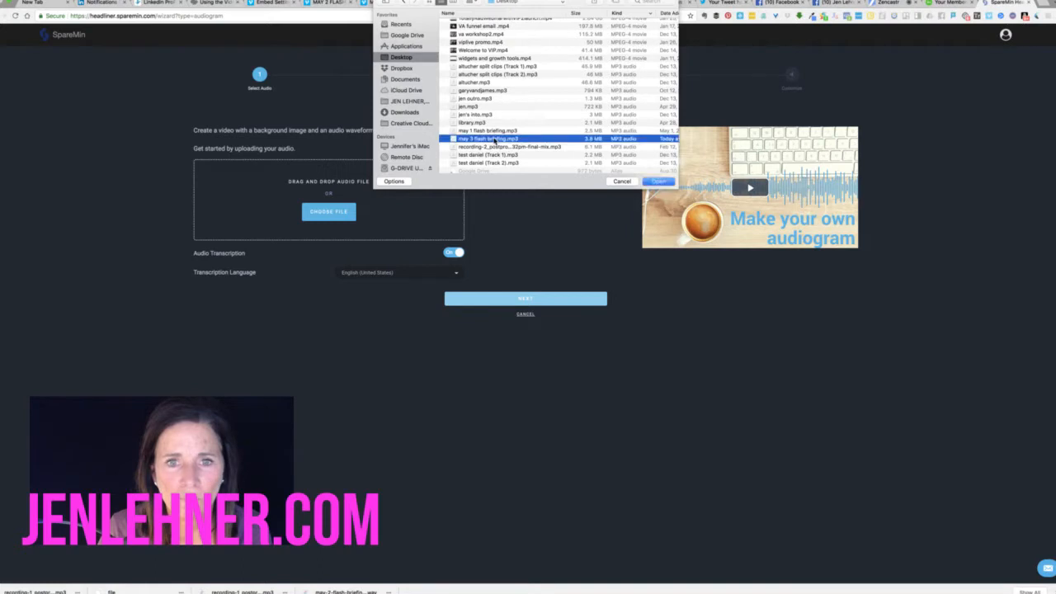
click(658, 180)
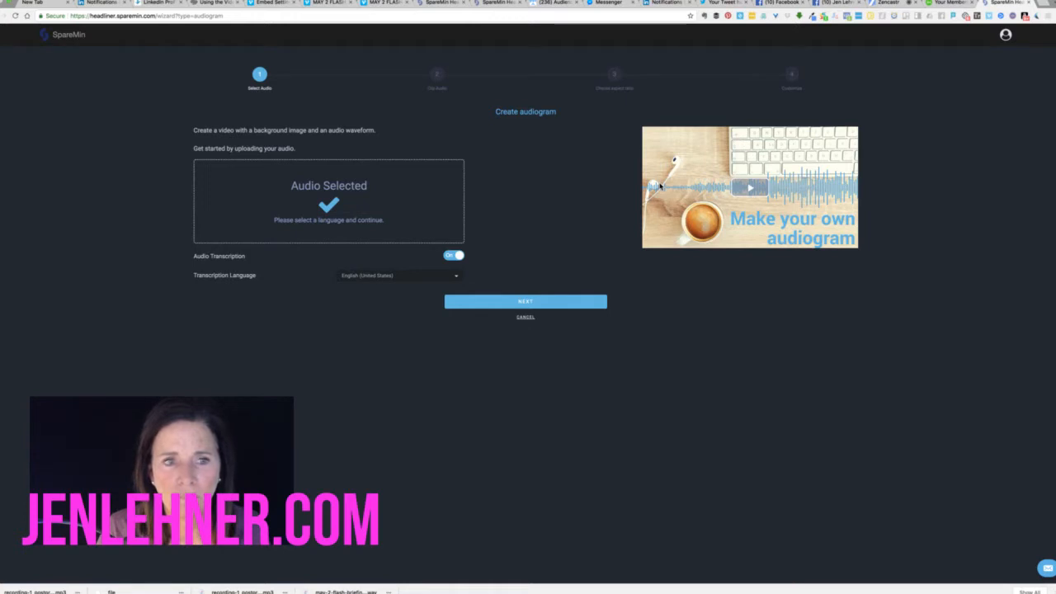
click(534, 303)
Keep the audio clip and square format, then set the waveform colour to hex 44407a
click(533, 204)
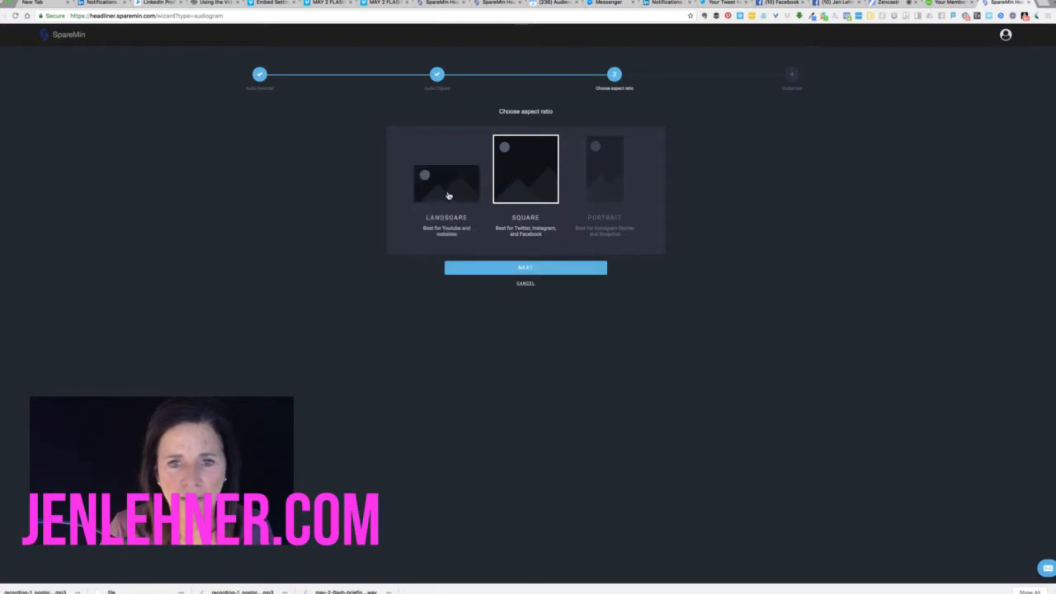
click(545, 269)
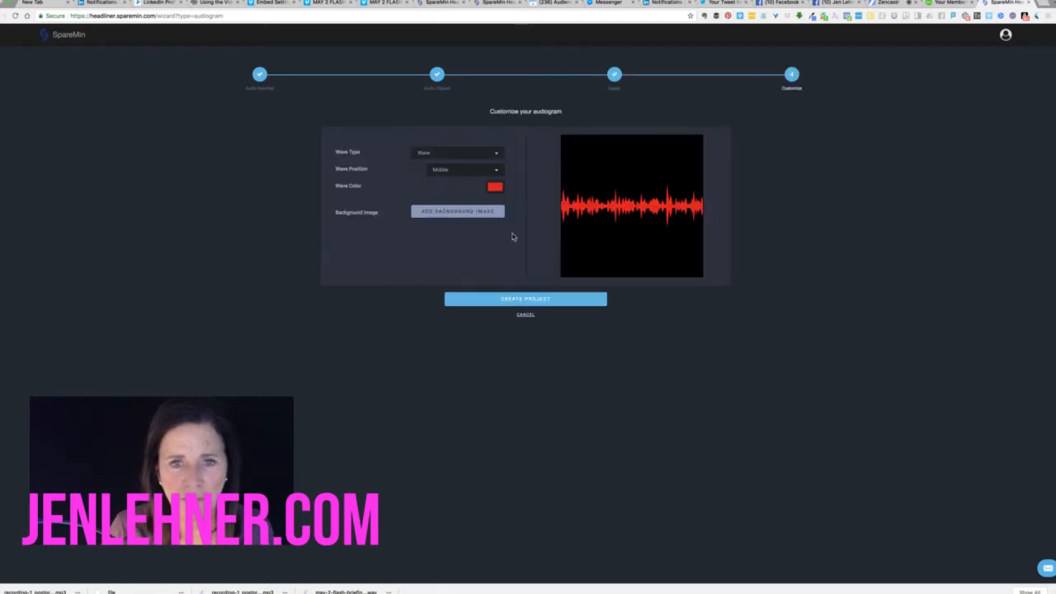
click(495, 187)
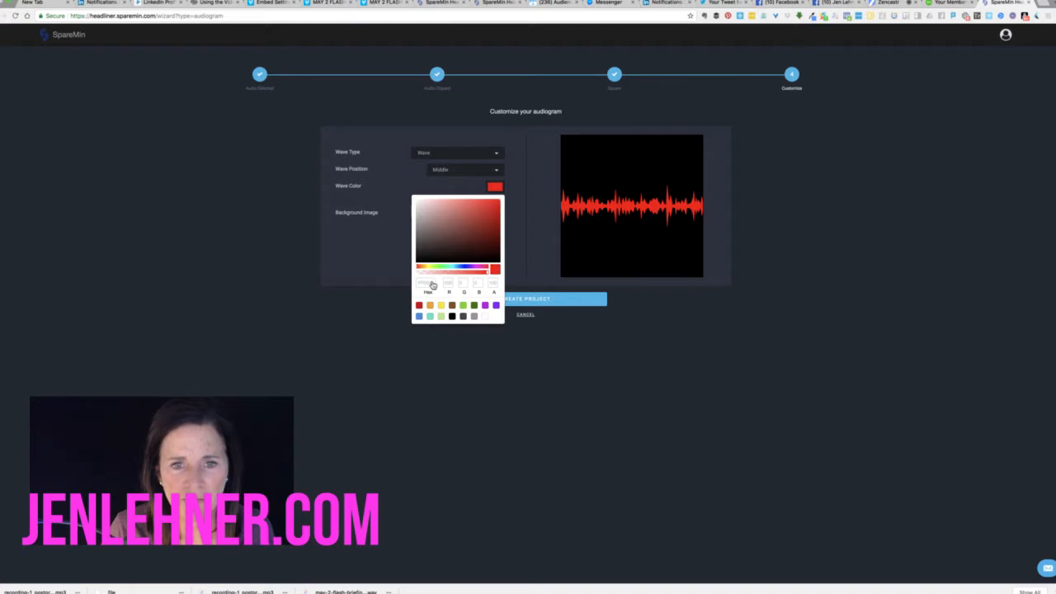
click(427, 283)
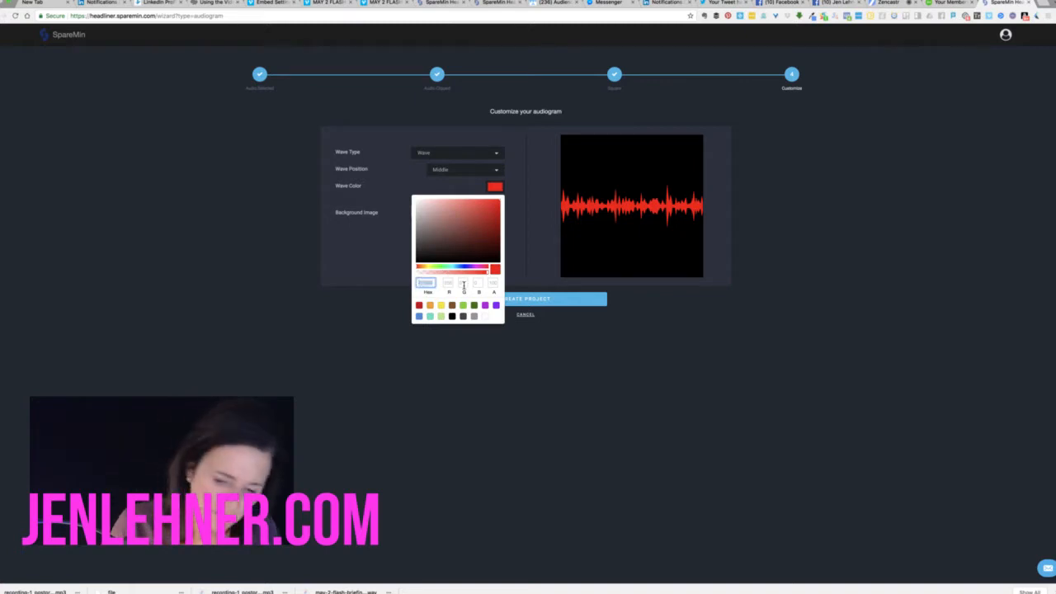
text(44)
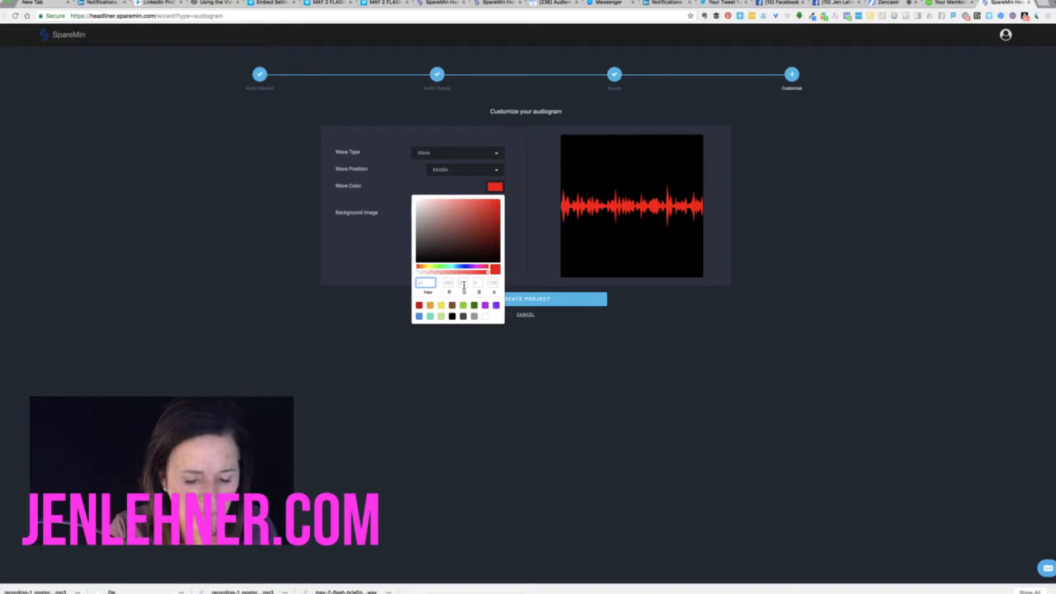
text(407a)
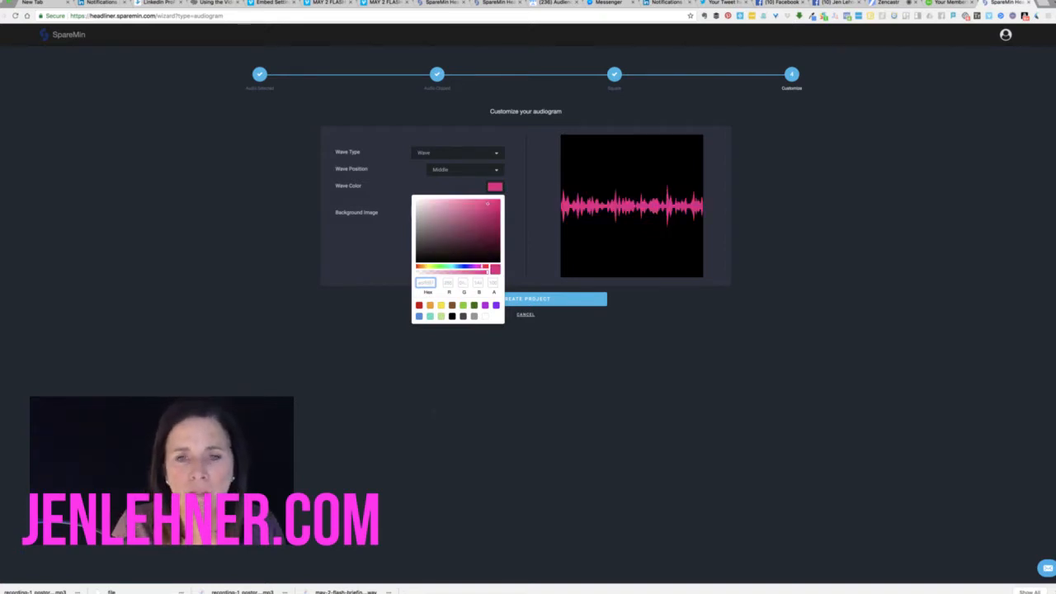
key(Return)
Set the waveform style to Bricks and place it at the bottom of the frame
click(489, 155)
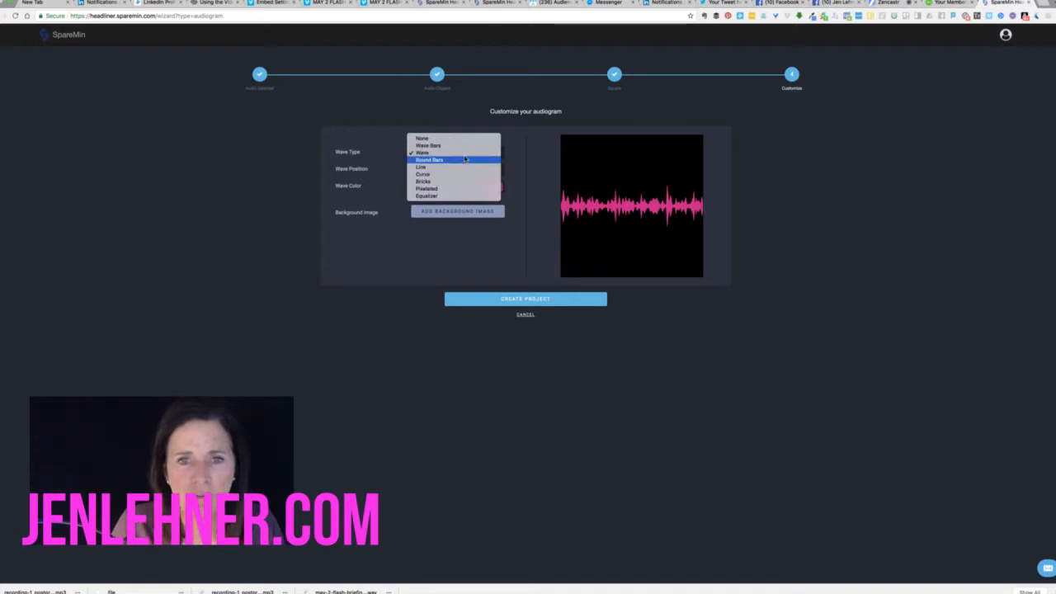
click(459, 160)
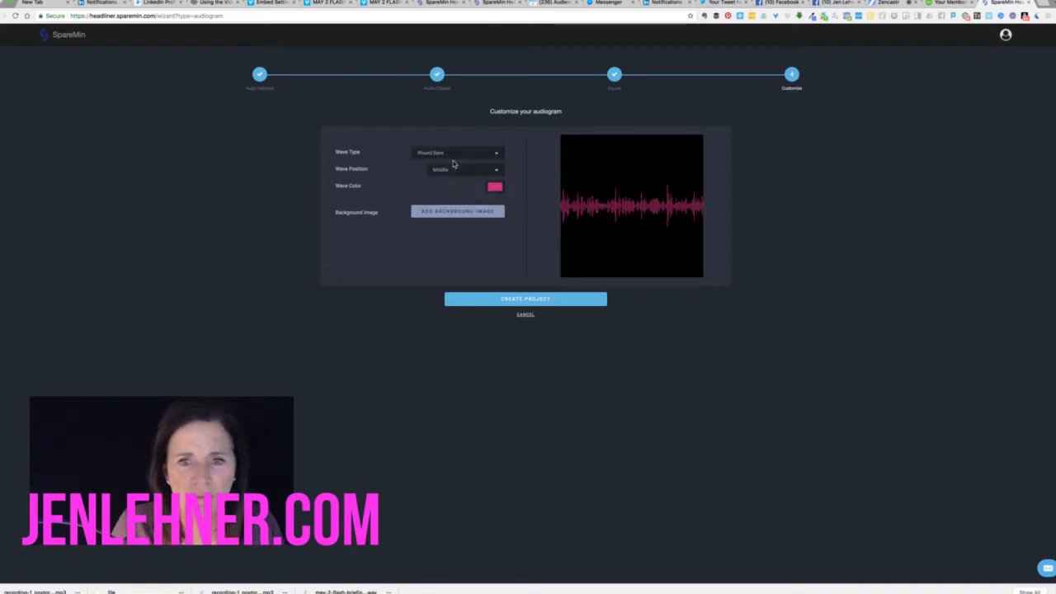
click(459, 161)
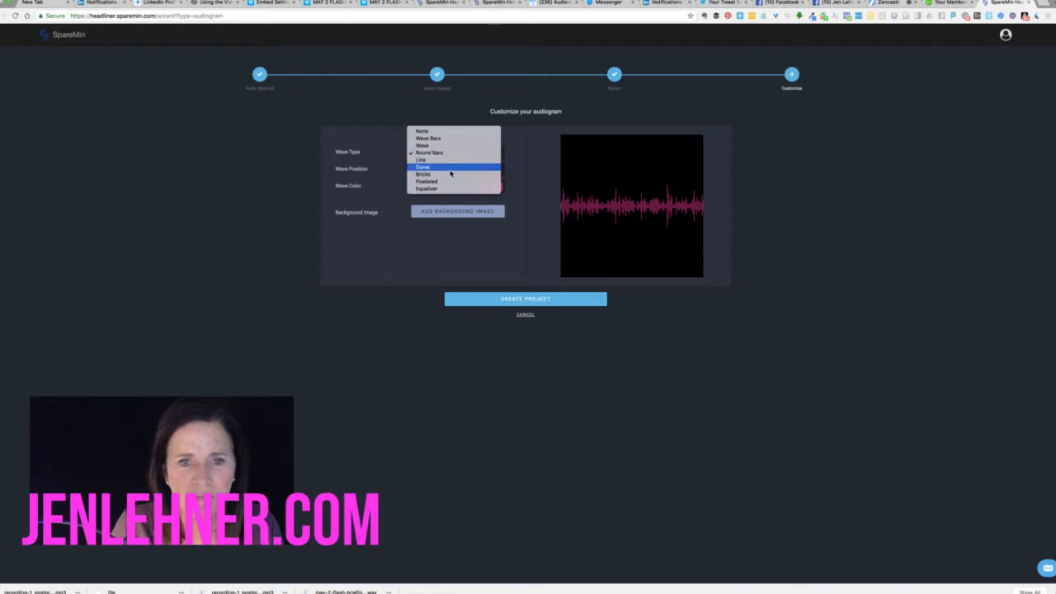
click(449, 176)
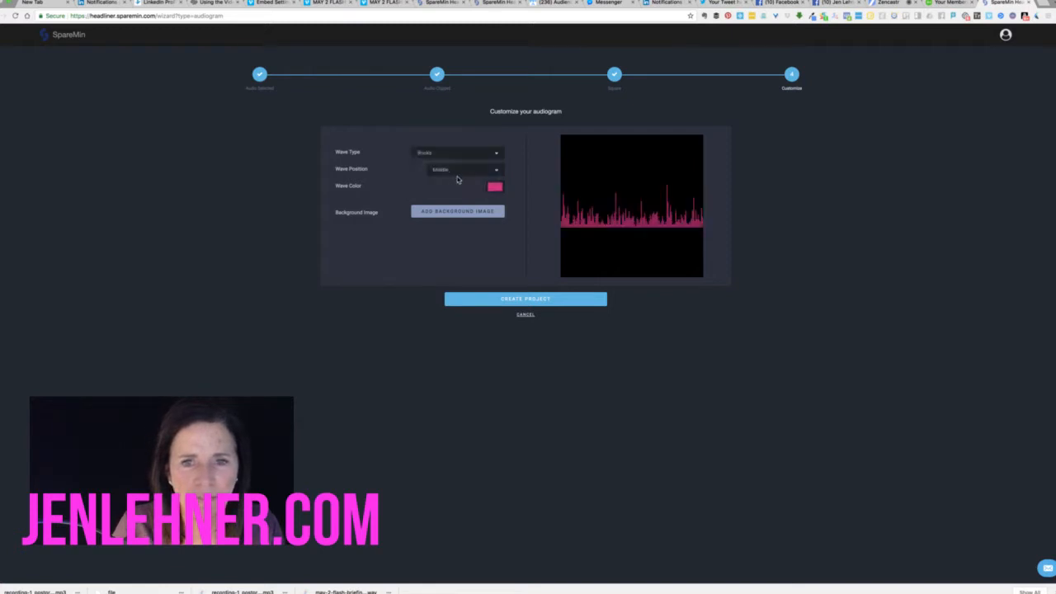
click(469, 170)
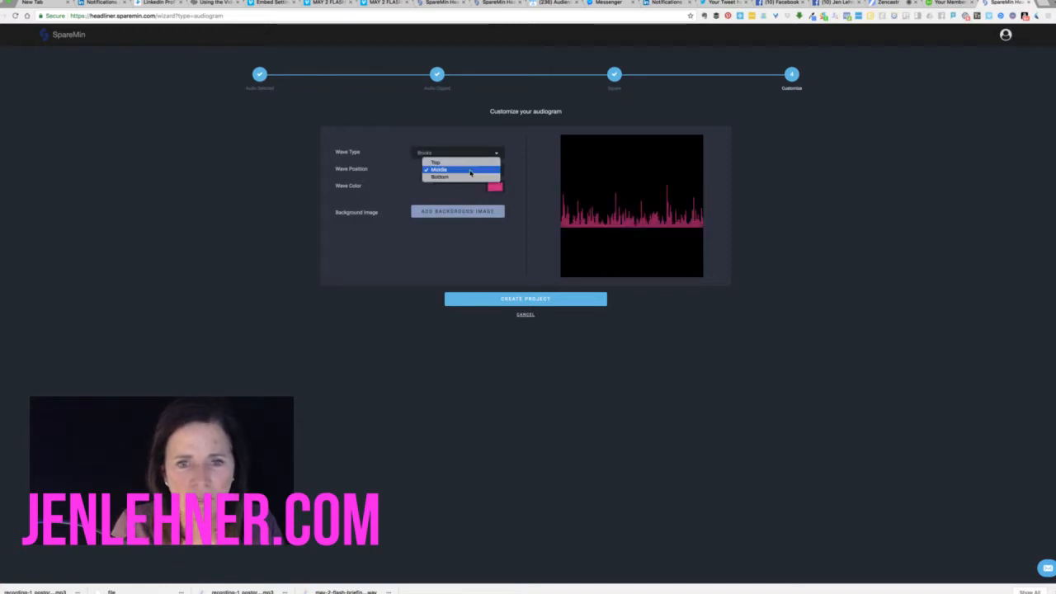
click(467, 178)
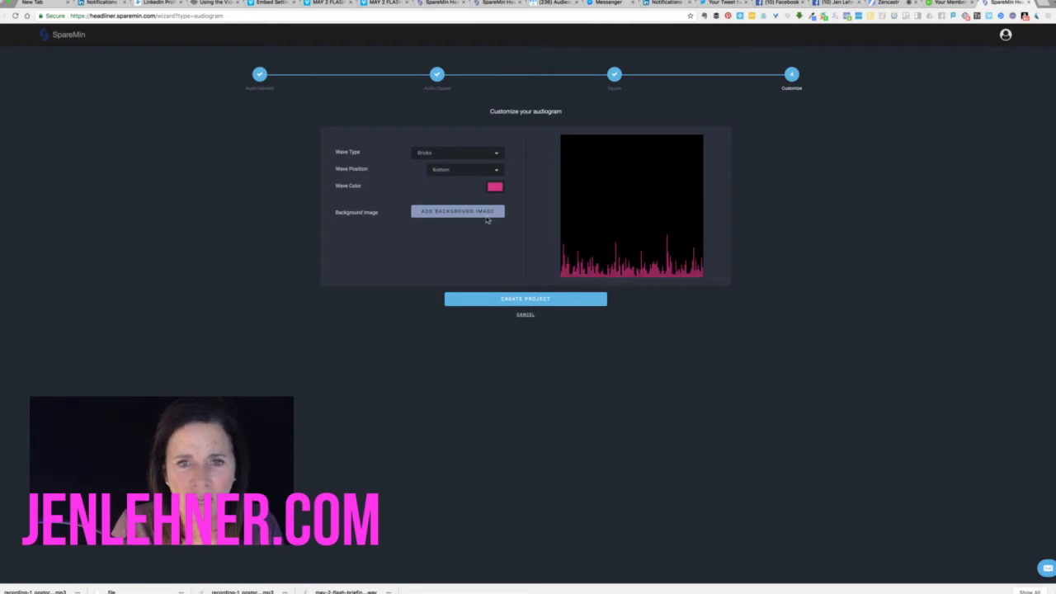
Search 'flash logo' and crop flashbriefing_Logo-02.png as the audiogram's background image
click(453, 212)
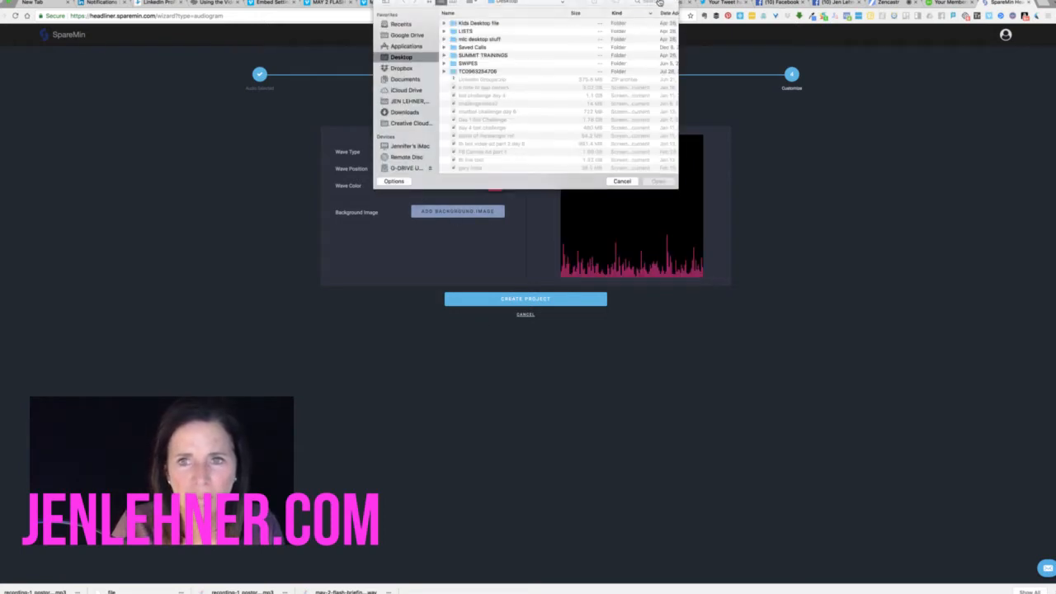
text(flash logo)
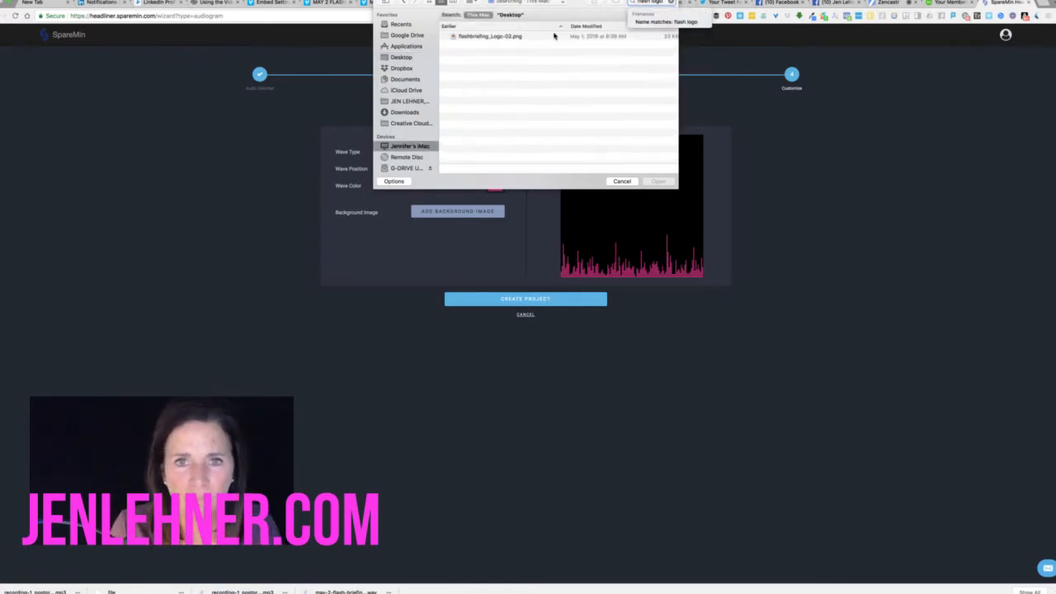
click(622, 37)
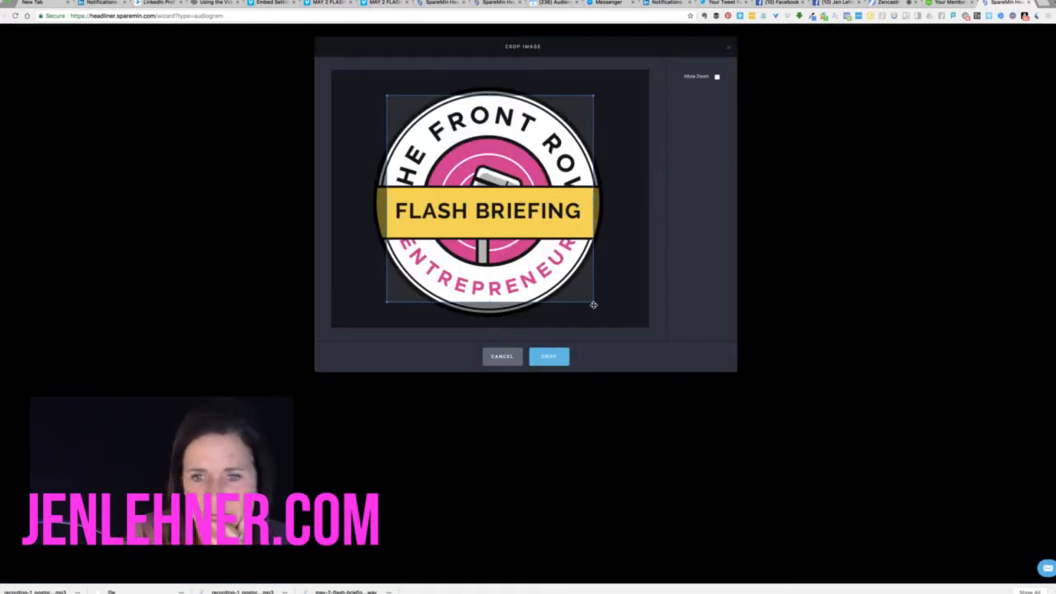
drag(594, 303, 620, 328)
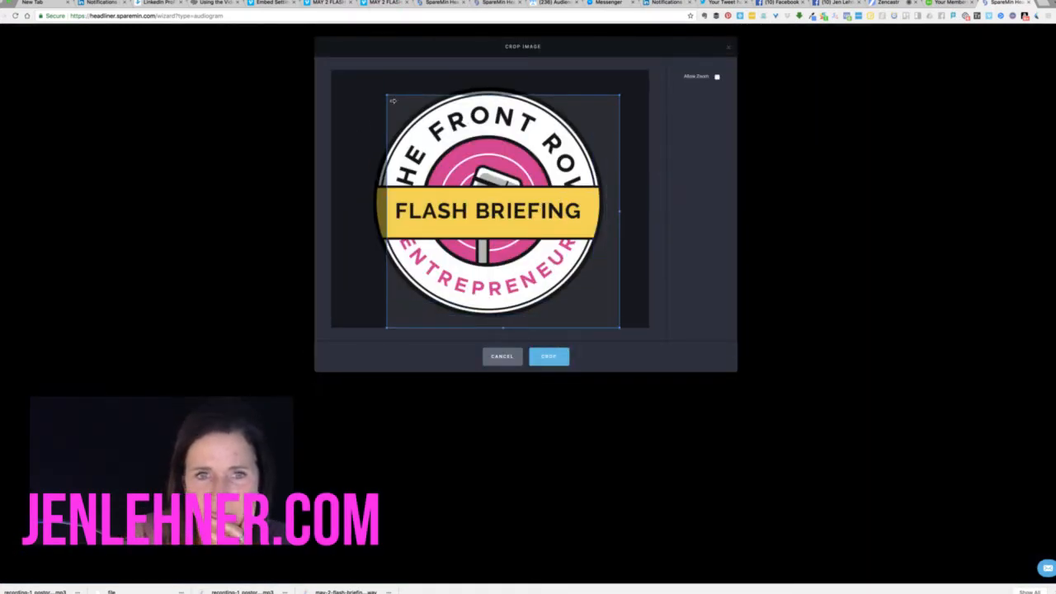
drag(387, 94, 354, 75)
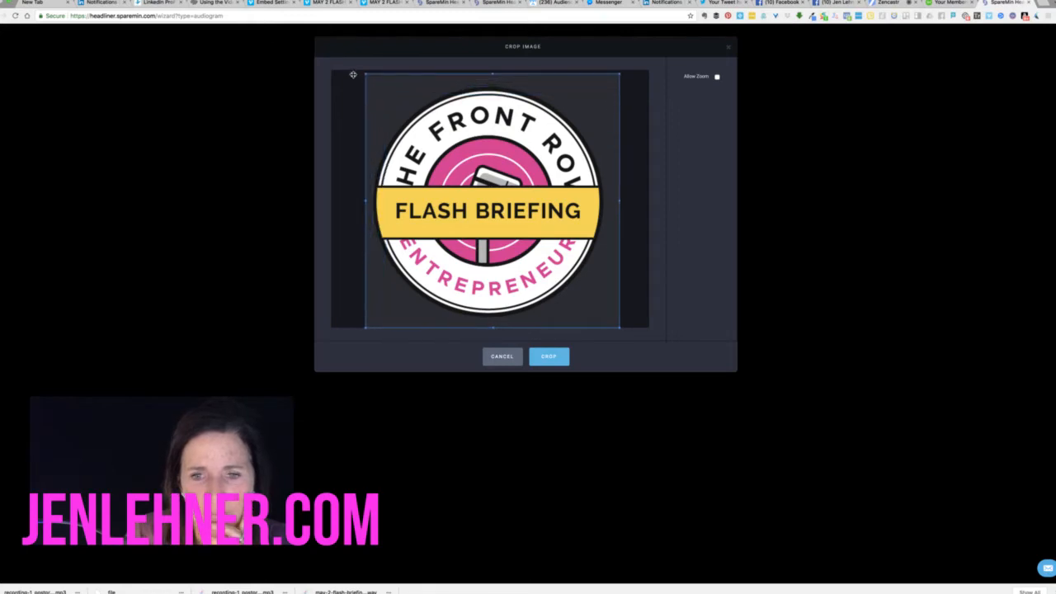
click(547, 357)
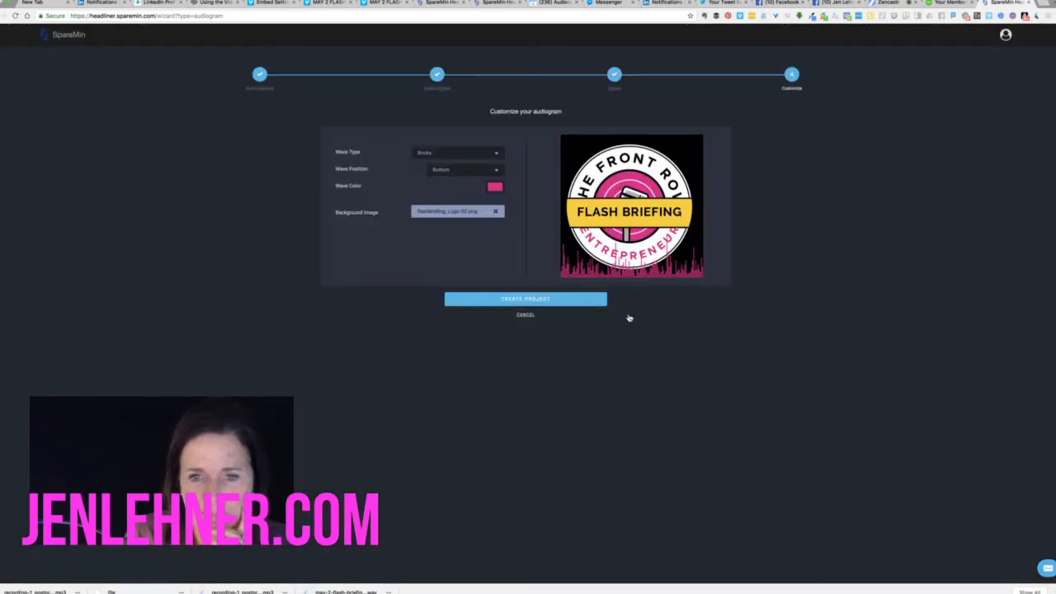
Create the audiogram project, then switch to the ManyChat Audience tab
click(558, 300)
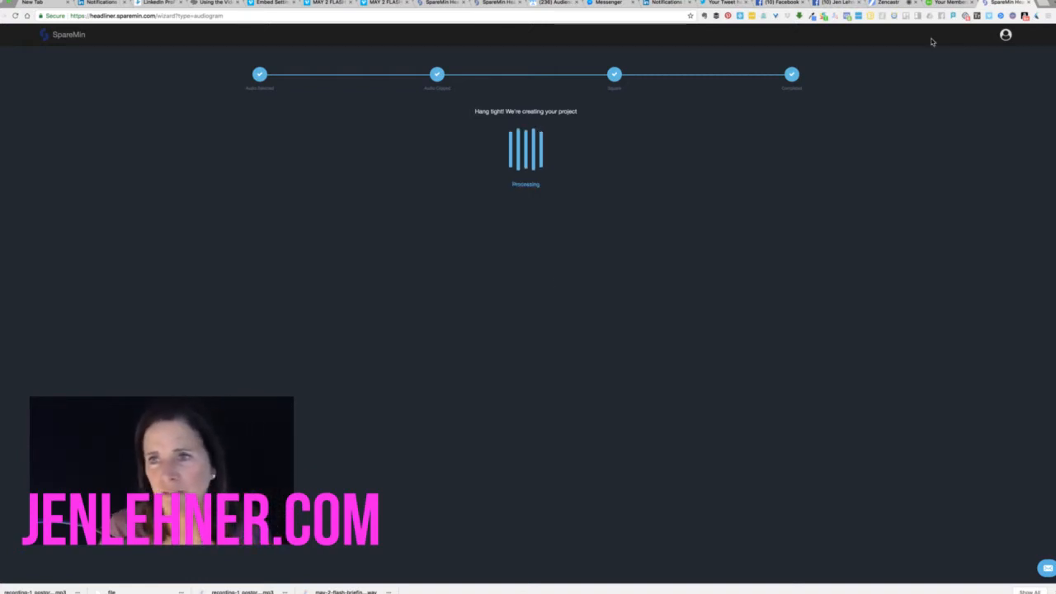
click(553, 5)
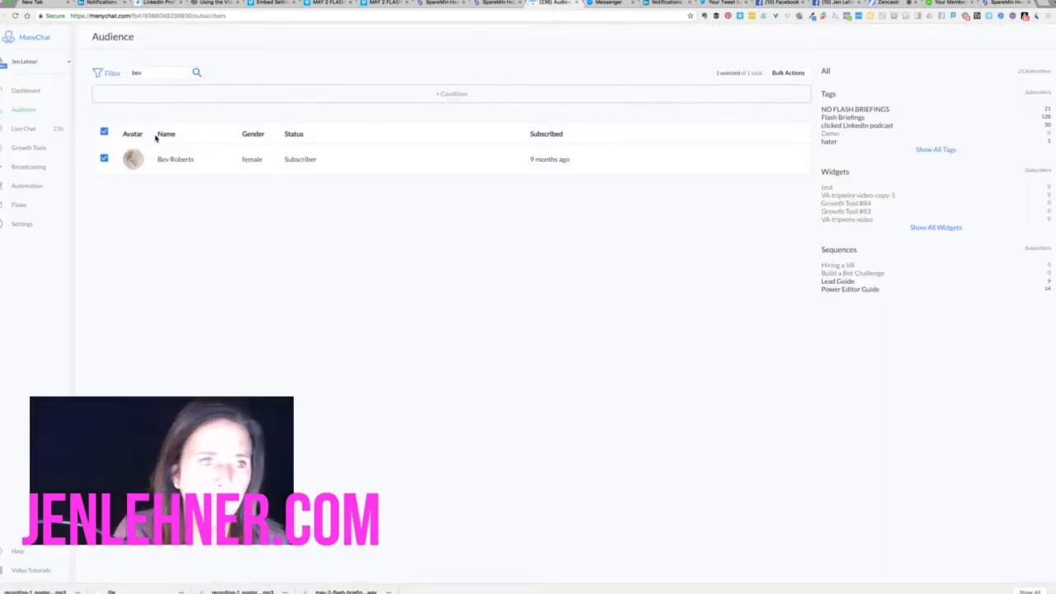
Go to Broadcasting and start a new broadcast draft
click(29, 166)
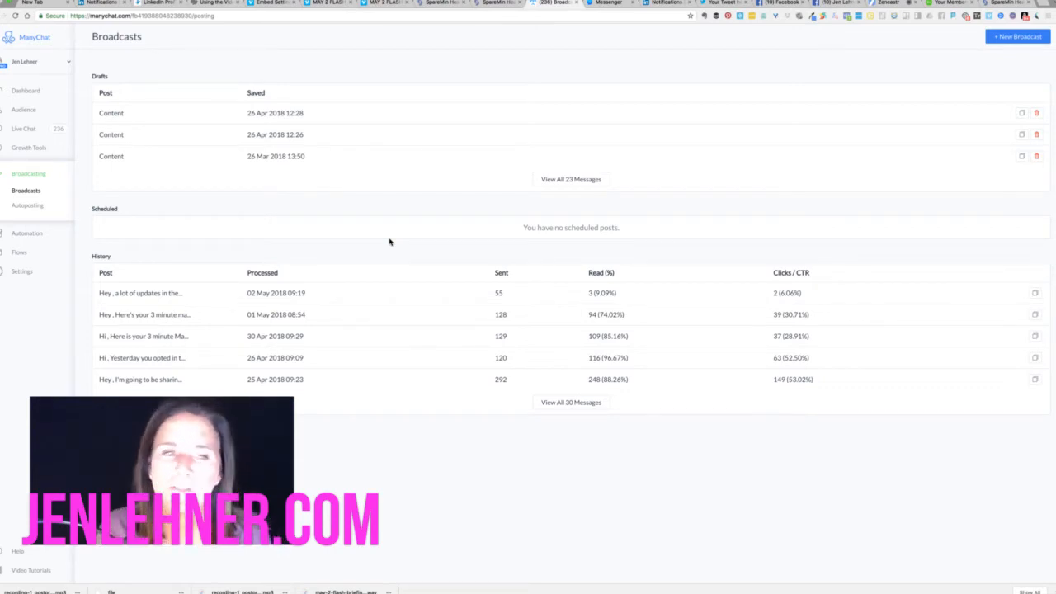
click(1018, 36)
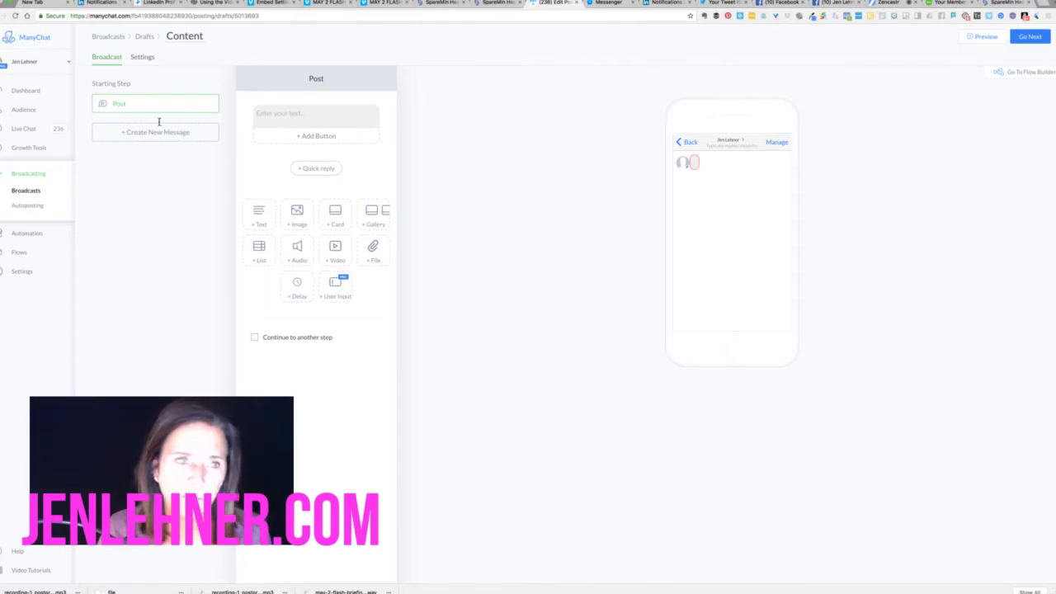
Begin the post with 'Hey' followed by the subscriber's First Name variable
click(290, 119)
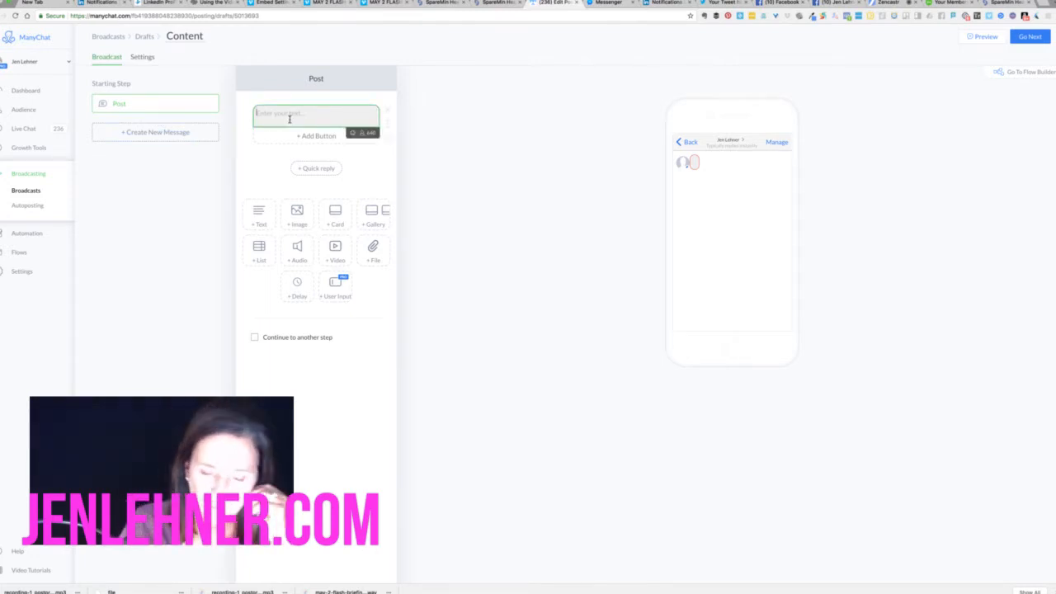
text(Hey)
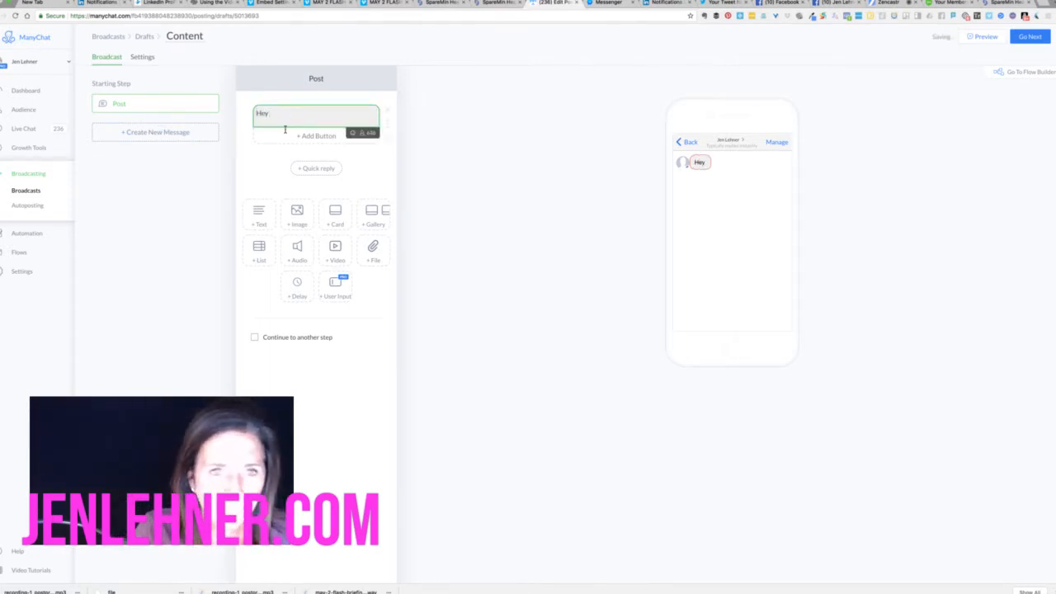
click(360, 135)
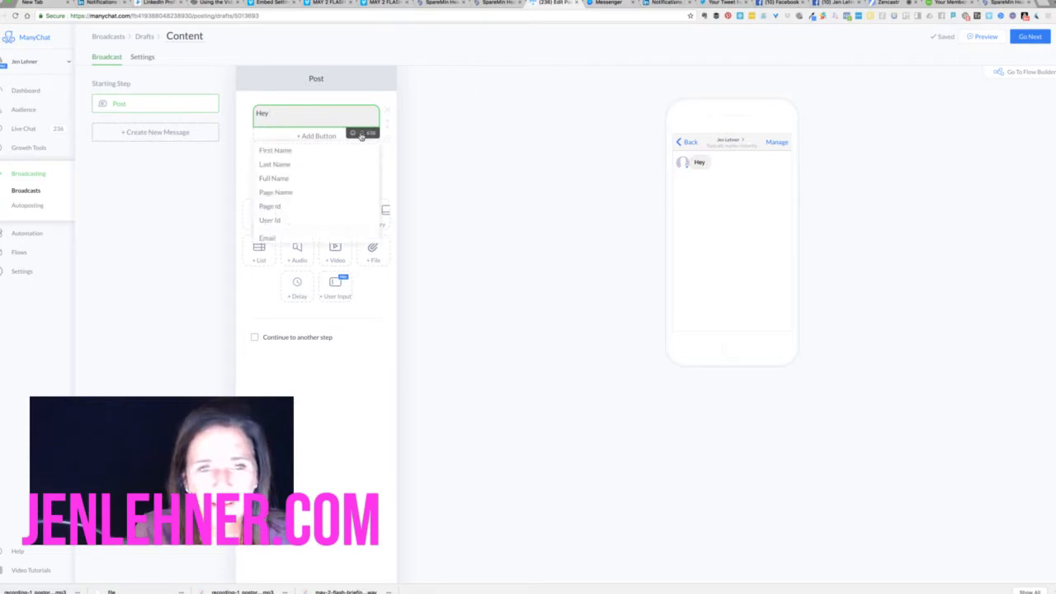
click(323, 149)
click(306, 112)
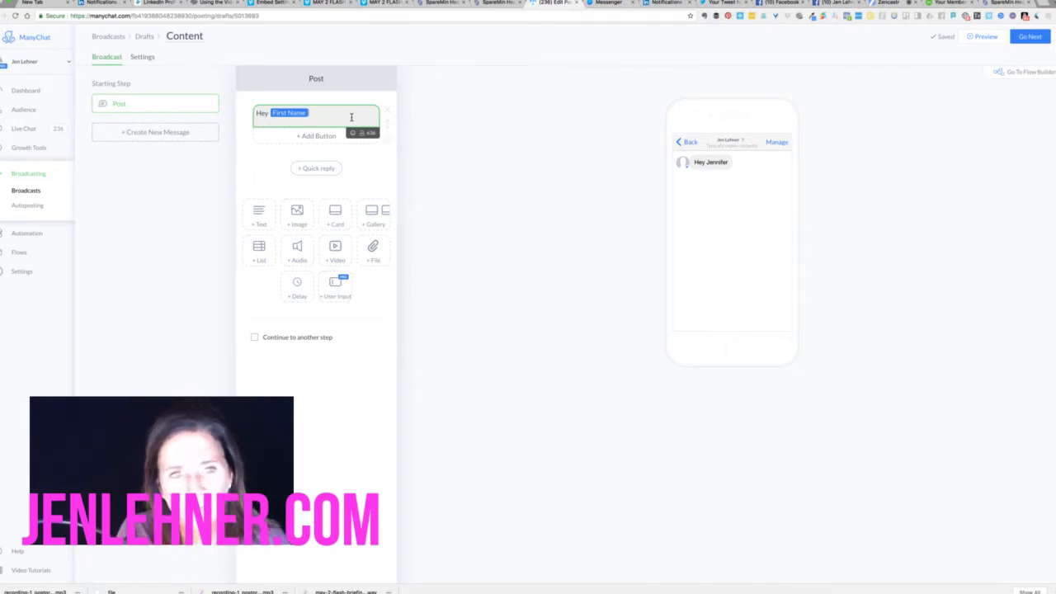
Write the Flash Briefing announcement on LinkedIn and the Facebook (F8) Conference, about 2 minutes
text(. her)
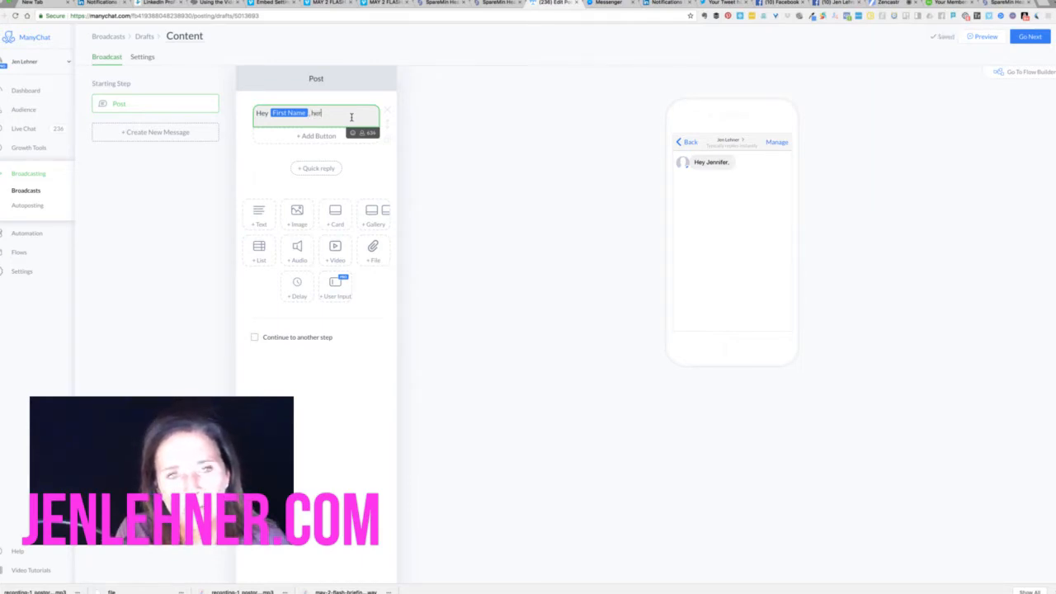
text(e is today's)
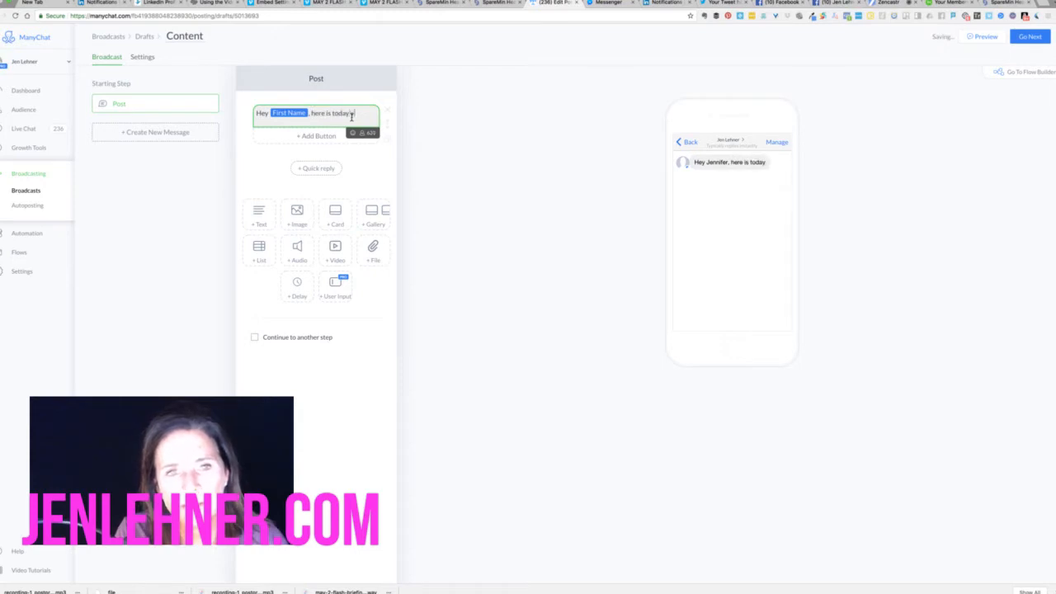
text( Flash Br)
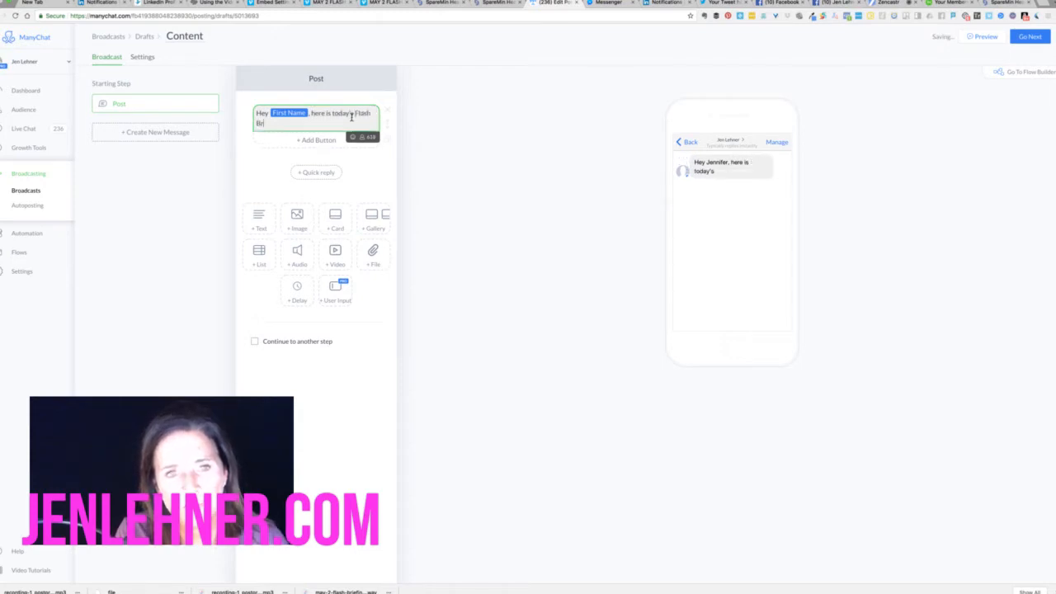
text(iefing)
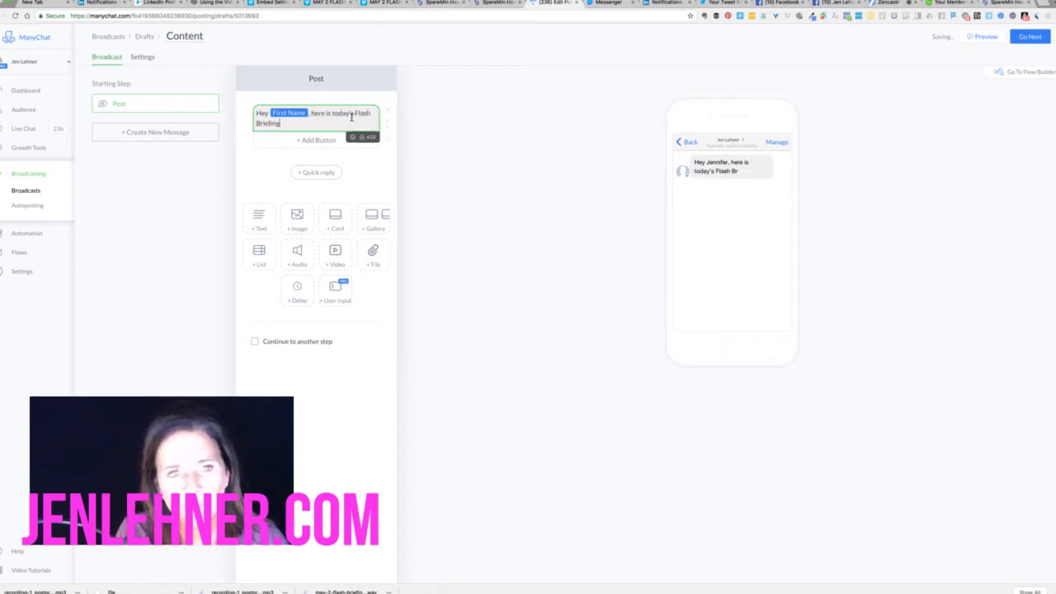
text(. I share)
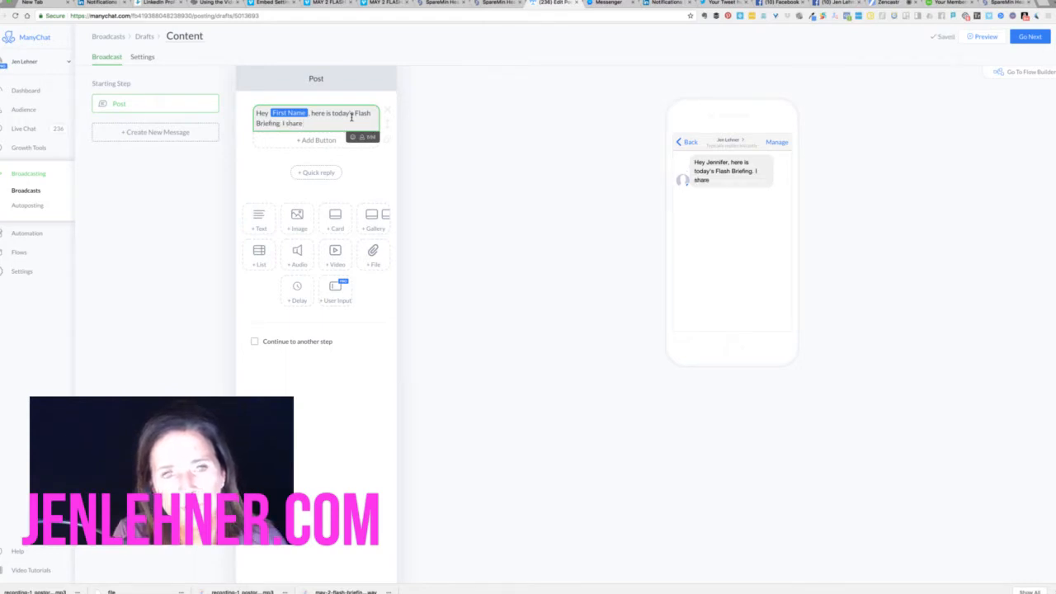
text( par)
key(BackSpace)
key(BackSpace)
key(BackSpace)
key(BackSpace)
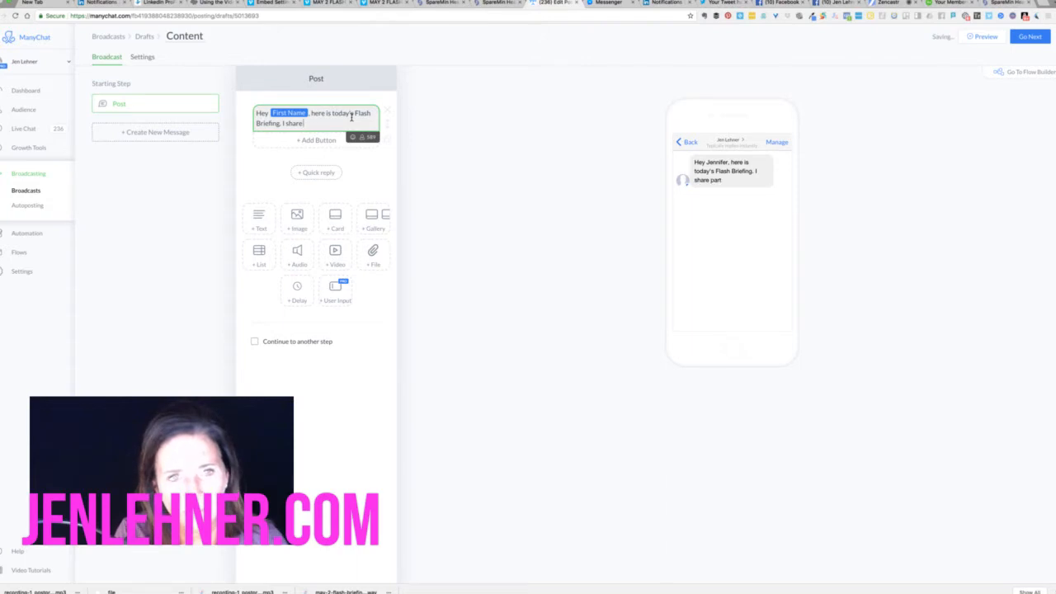
text(updates)
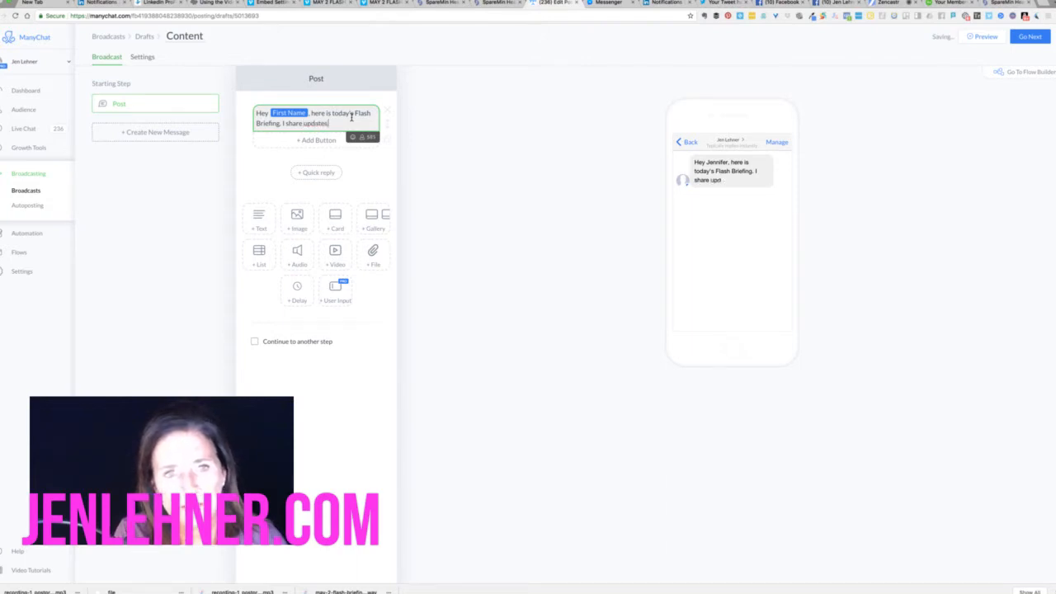
text(.rom)
key(BackSpace)
key(BackSpace)
key(BackSpace)
key(BackSpace)
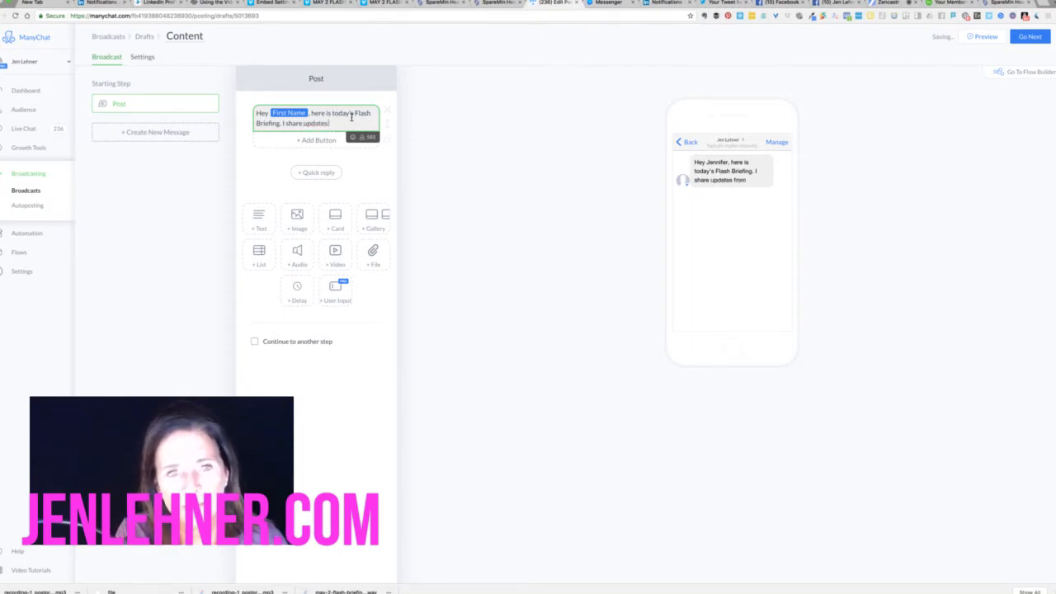
text(about Linked)
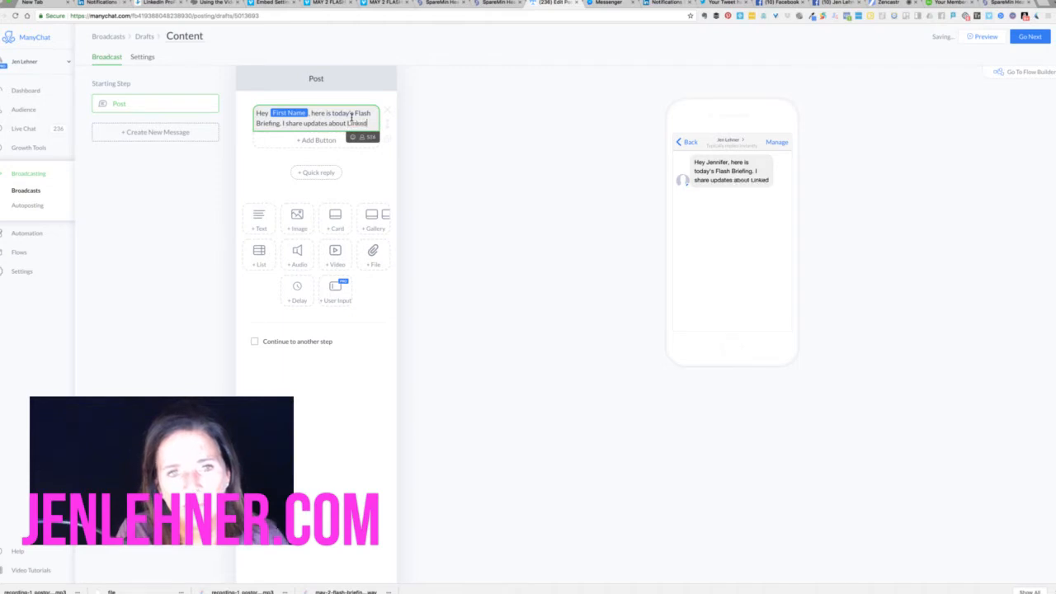
text(In and)
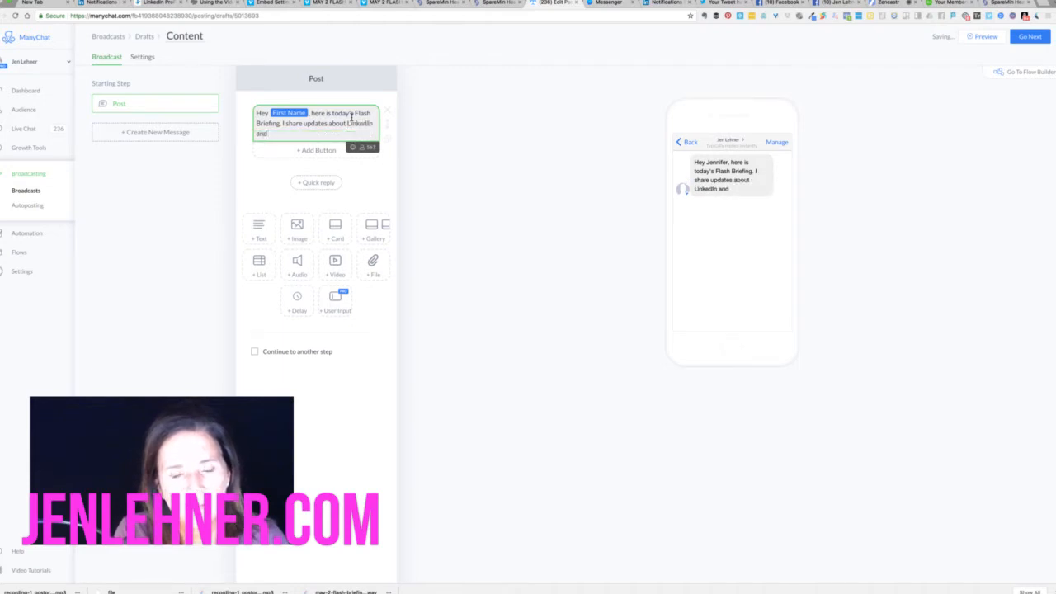
text( part)
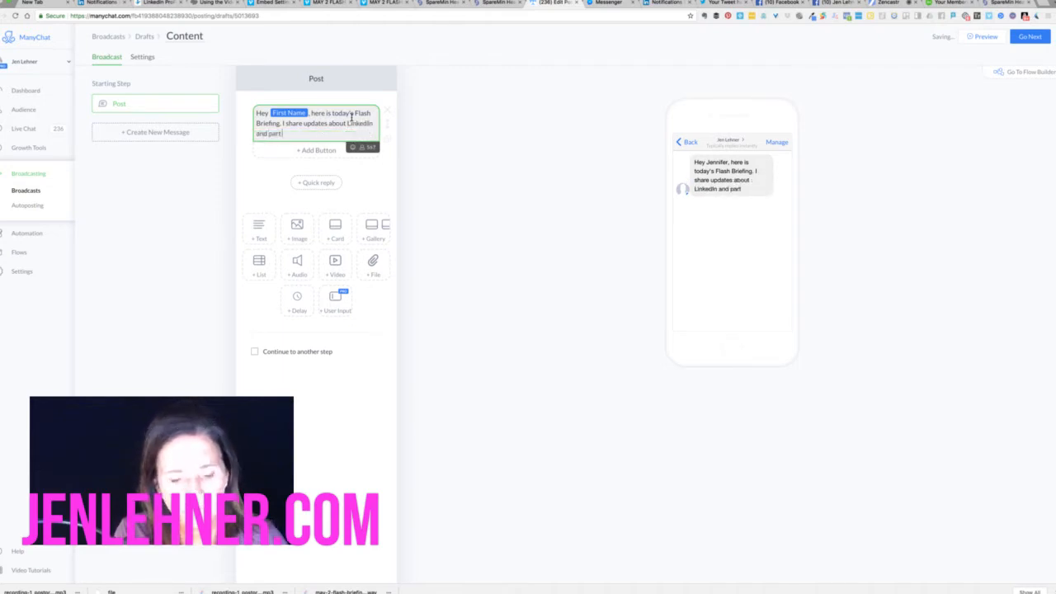
text( 2 of the Fa)
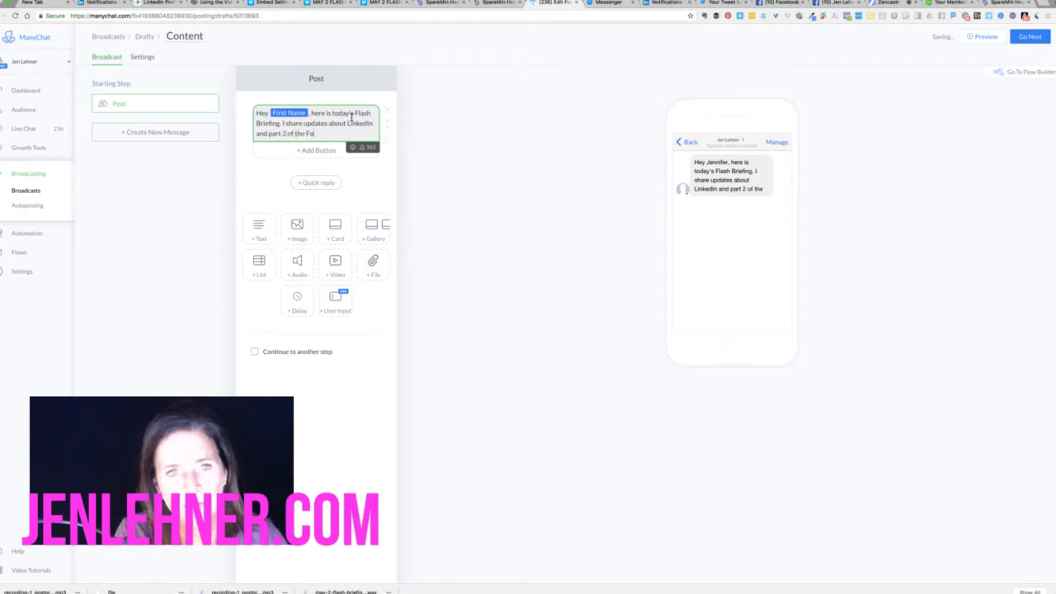
text(cebook (F)
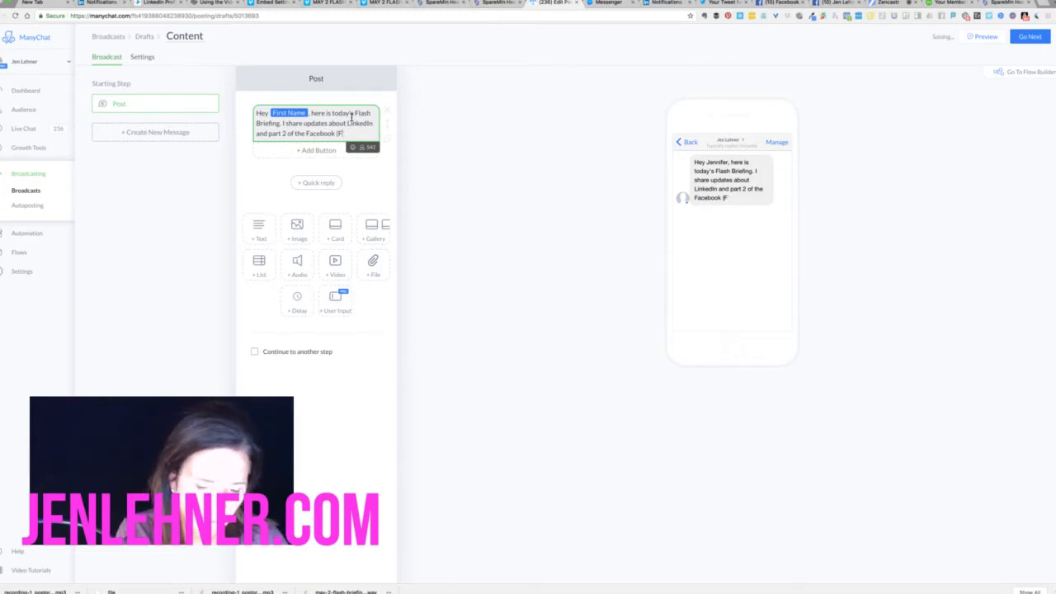
text(*) Con)
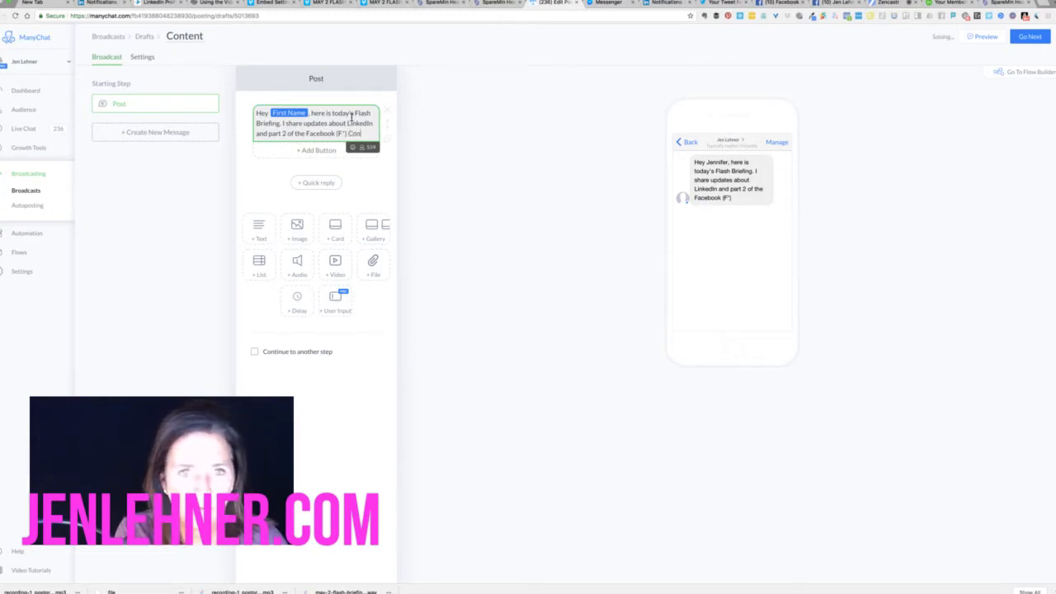
key(BackSpace)
key(BackSpace)
key(BackSpace)
key(BackSpace)
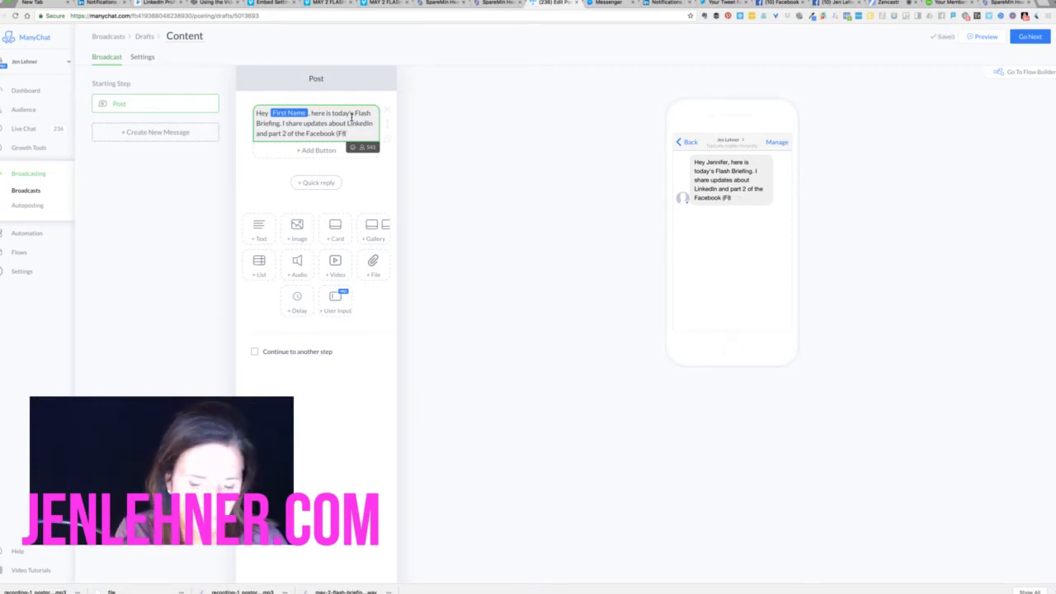
text(Conferenc)
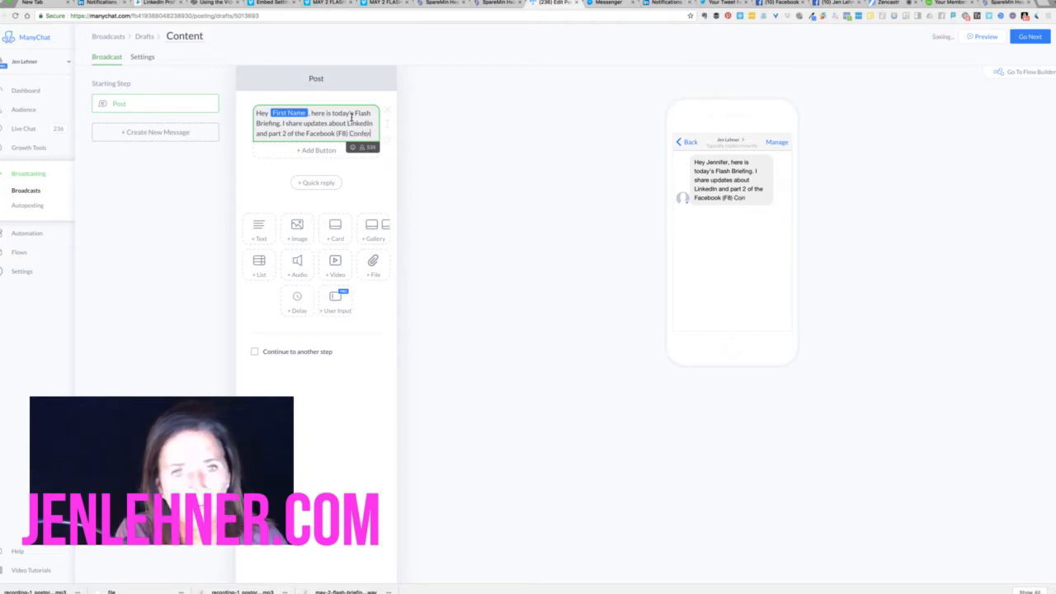
text(e)
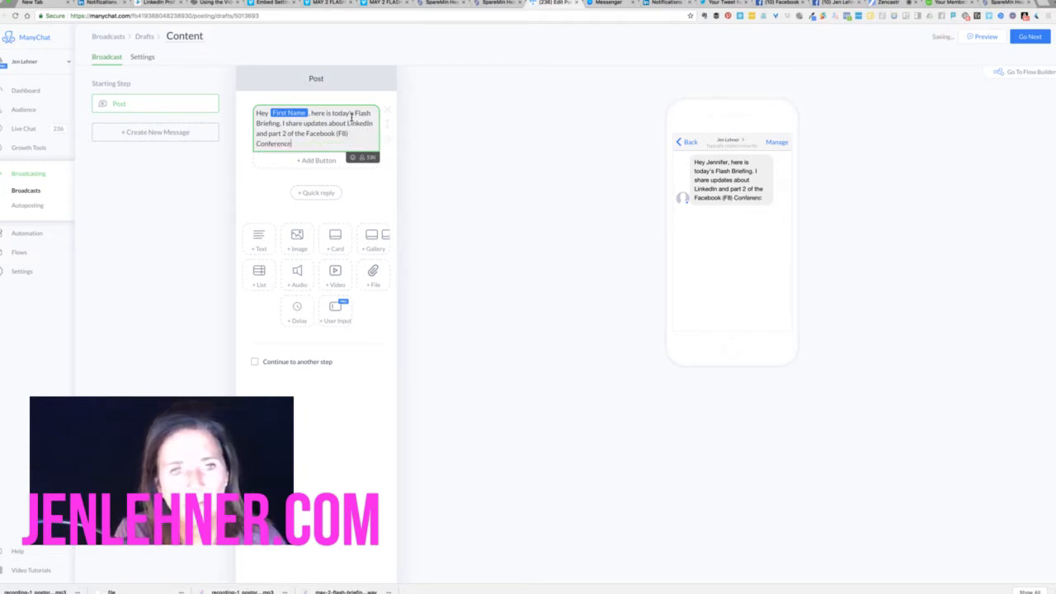
text(.)
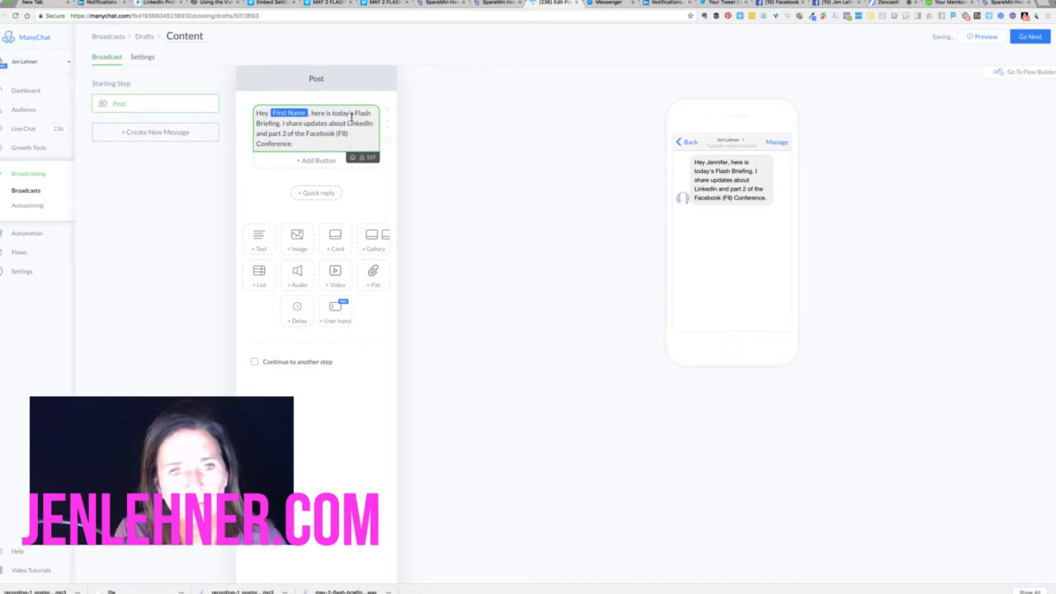
text( It's only about)
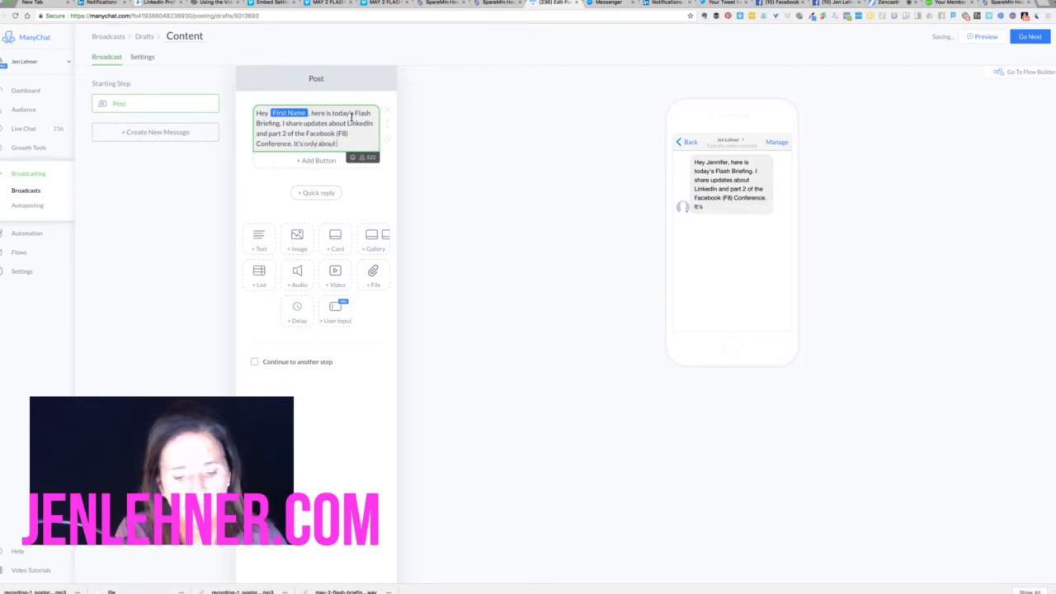
text( 2 minutes.)
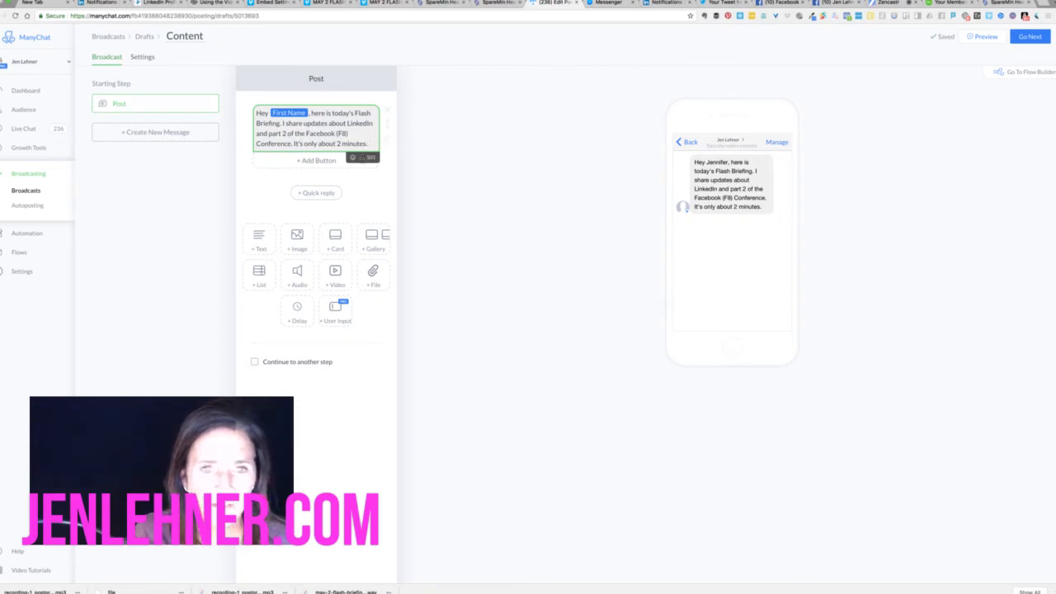
Add two pointing emoji after 'about 2 minutes.'
click(352, 157)
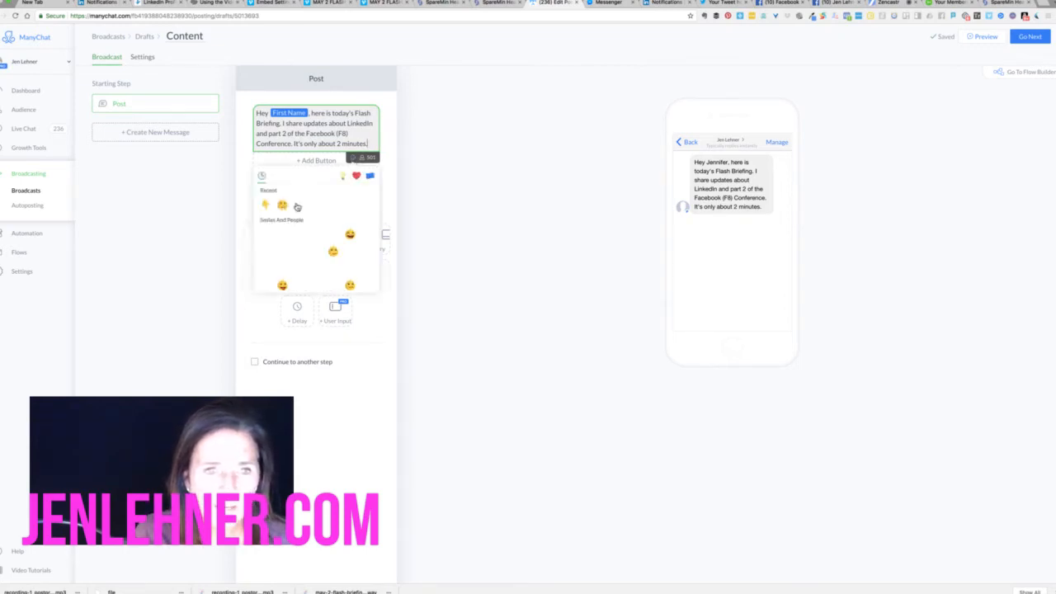
double_click(267, 210)
click(429, 203)
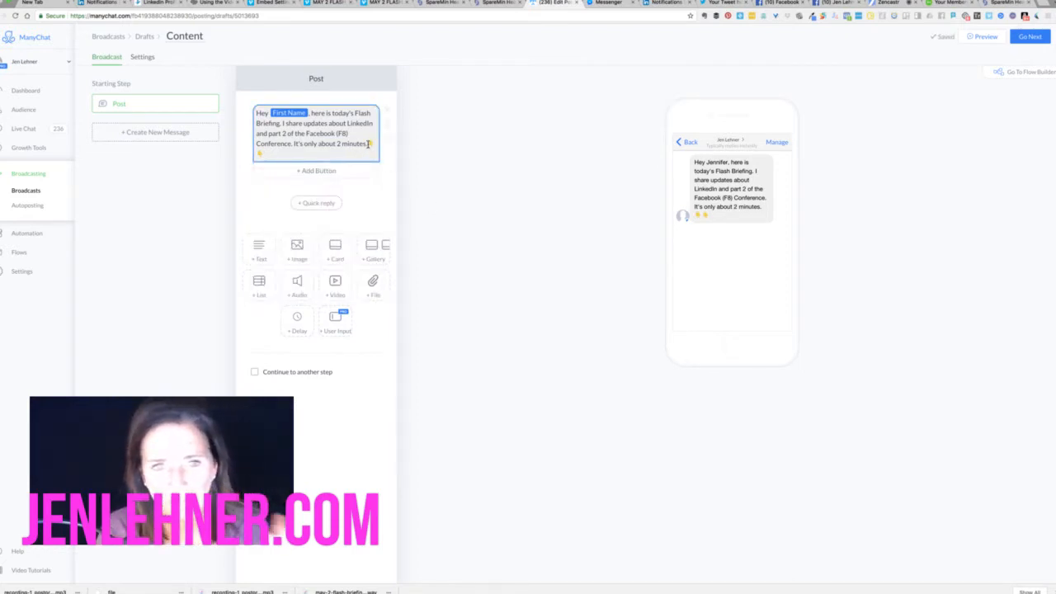
Add a '👉 Click to Listen' button, then a second button beneath it
click(327, 171)
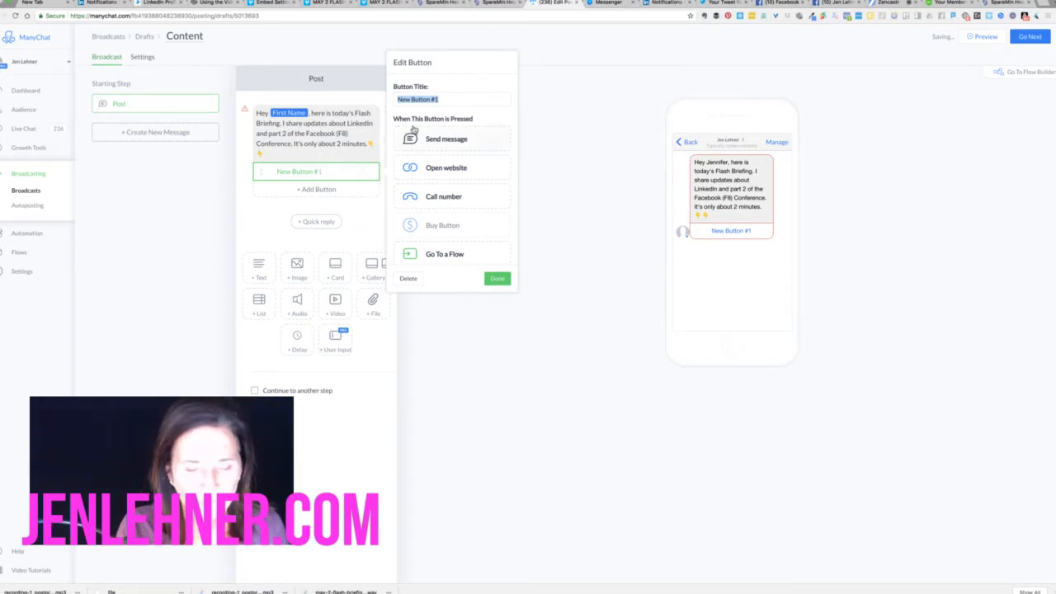
text(Listen)
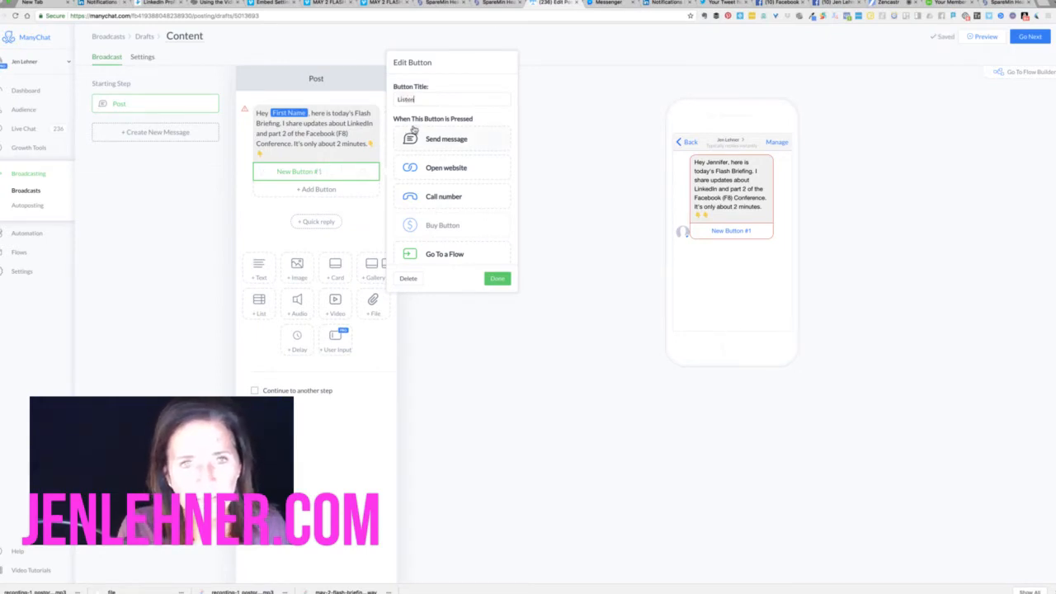
text( now)
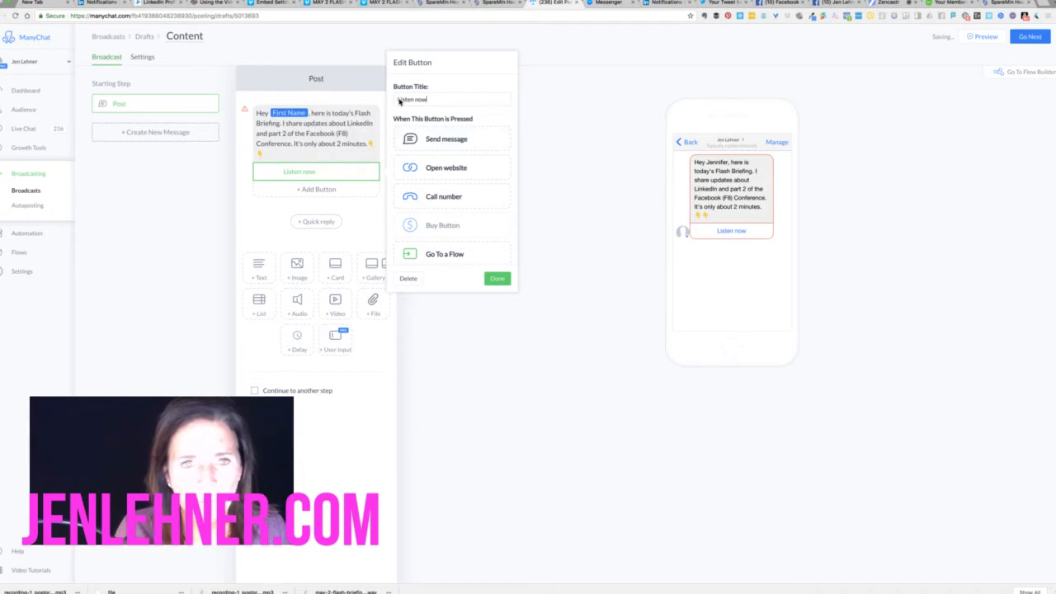
drag(430, 99, 377, 99)
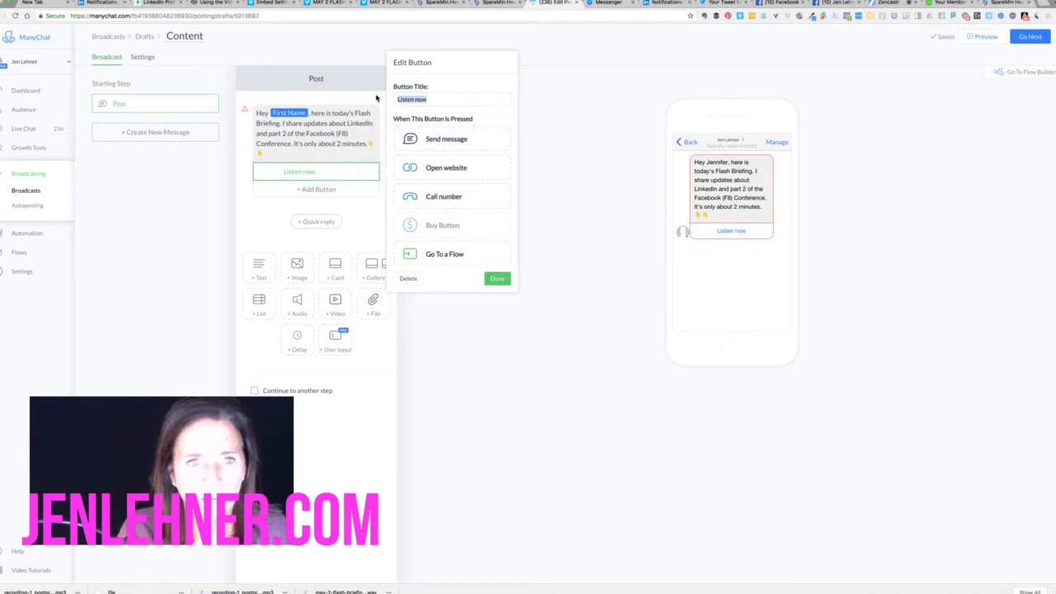
key(BackSpace)
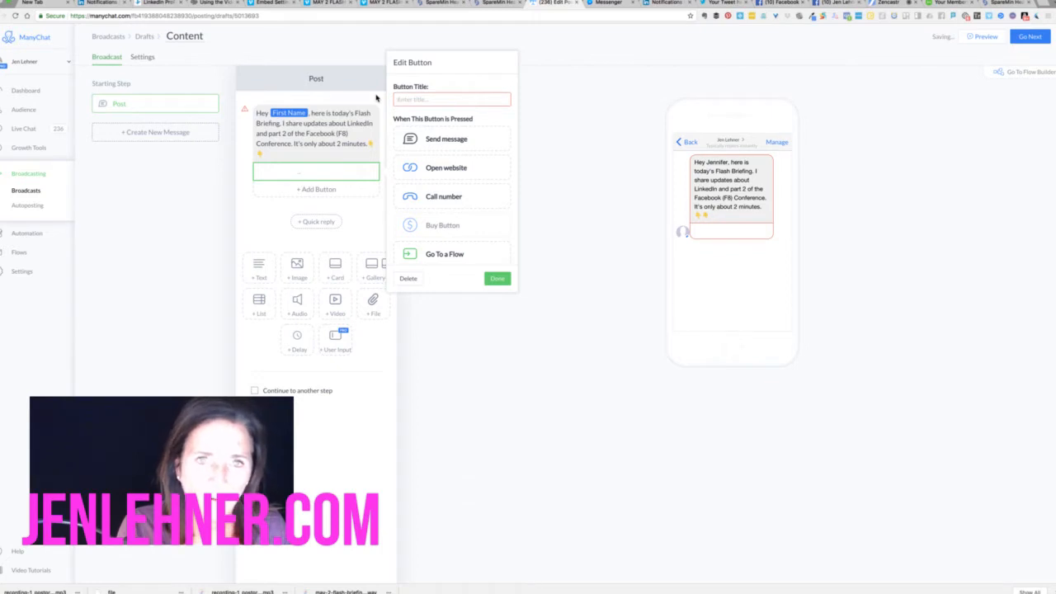
text(Click to Li)
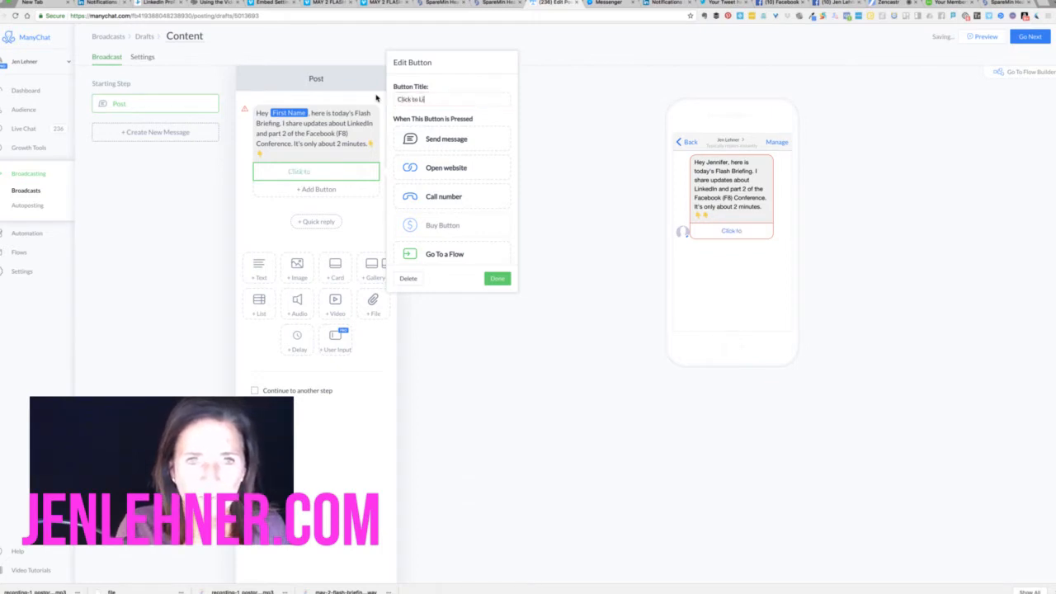
text(sten)
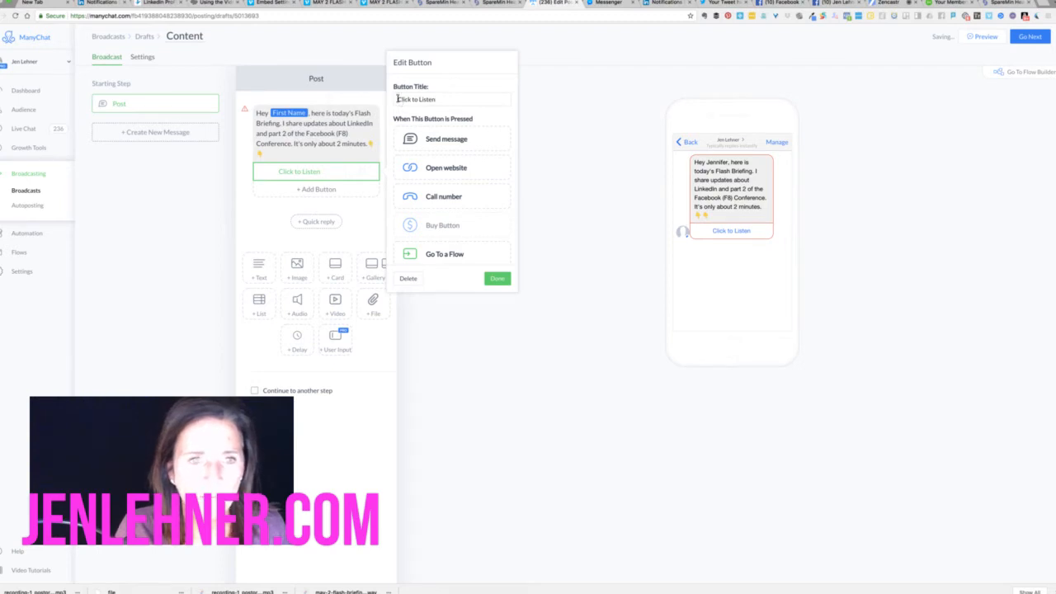
click(278, 174)
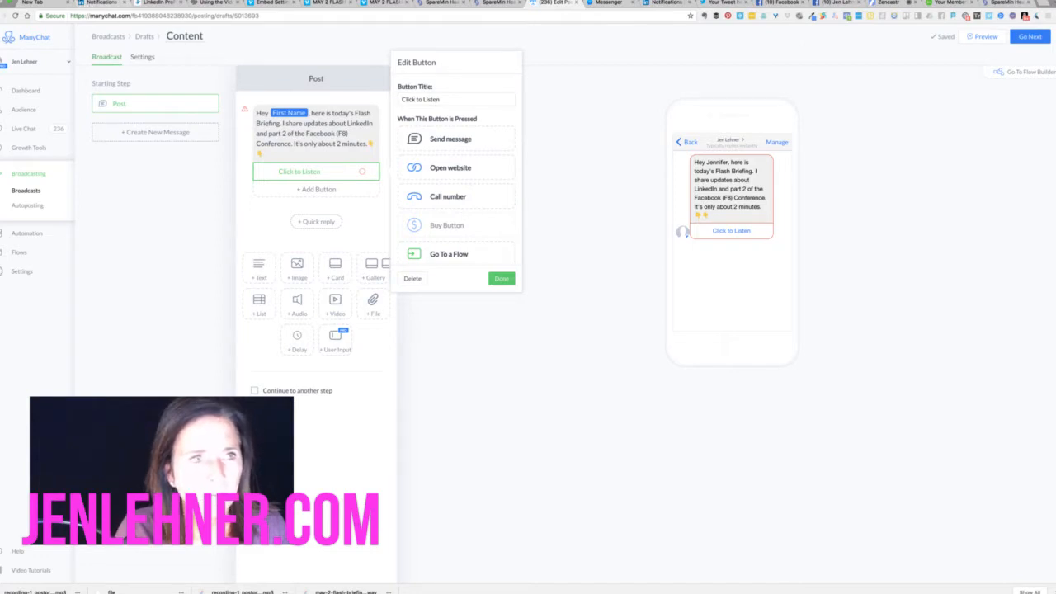
click(60, 1)
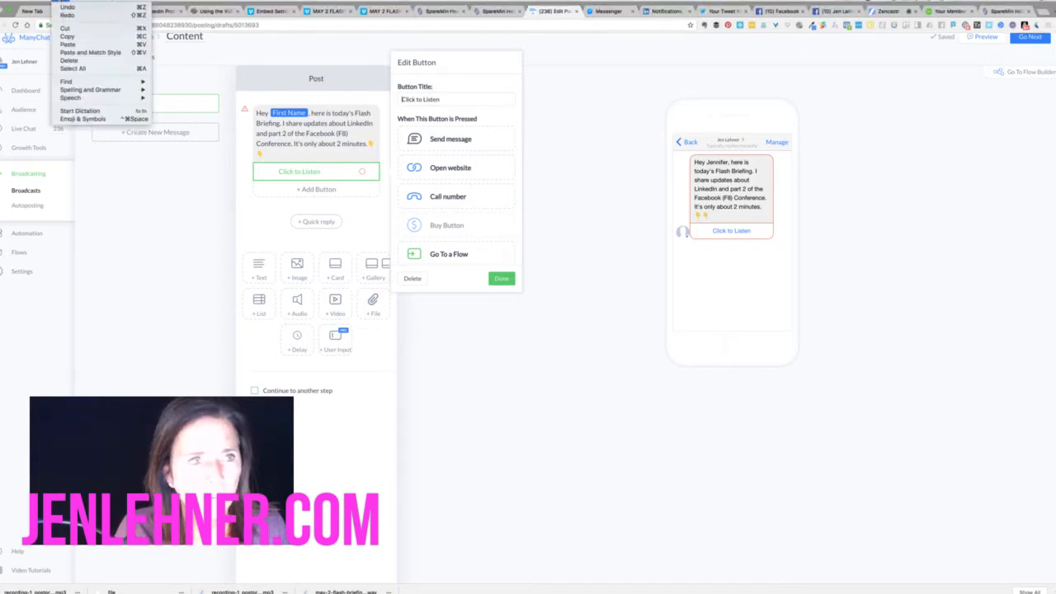
click(77, 122)
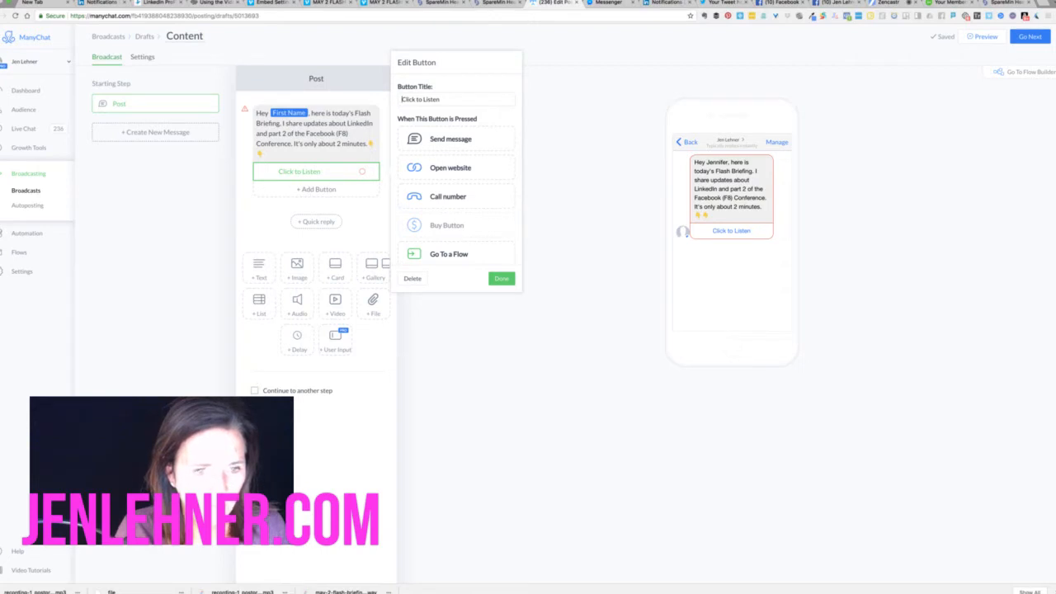
text(👉)
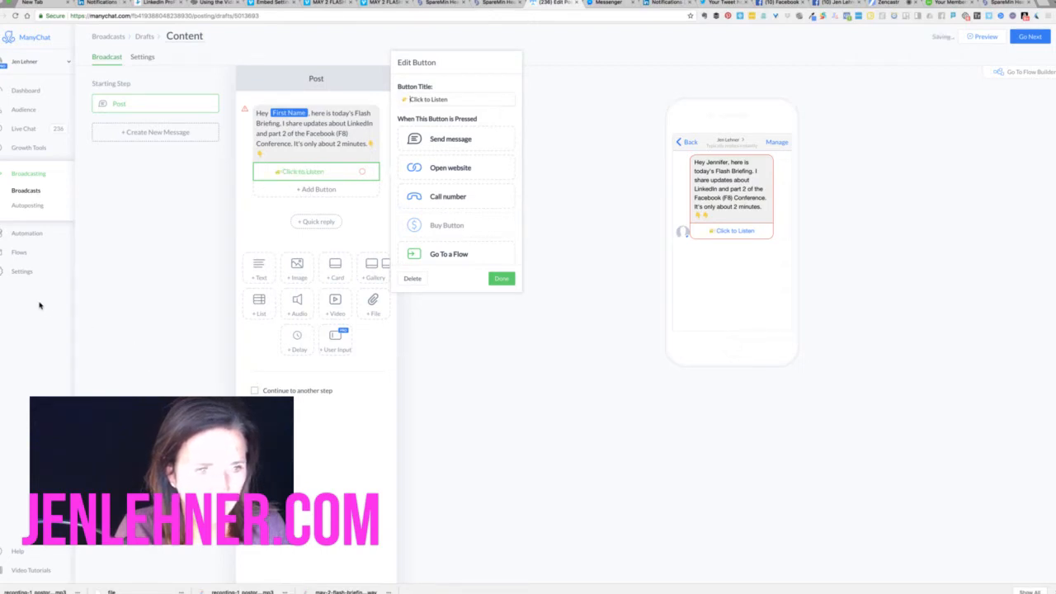
click(316, 191)
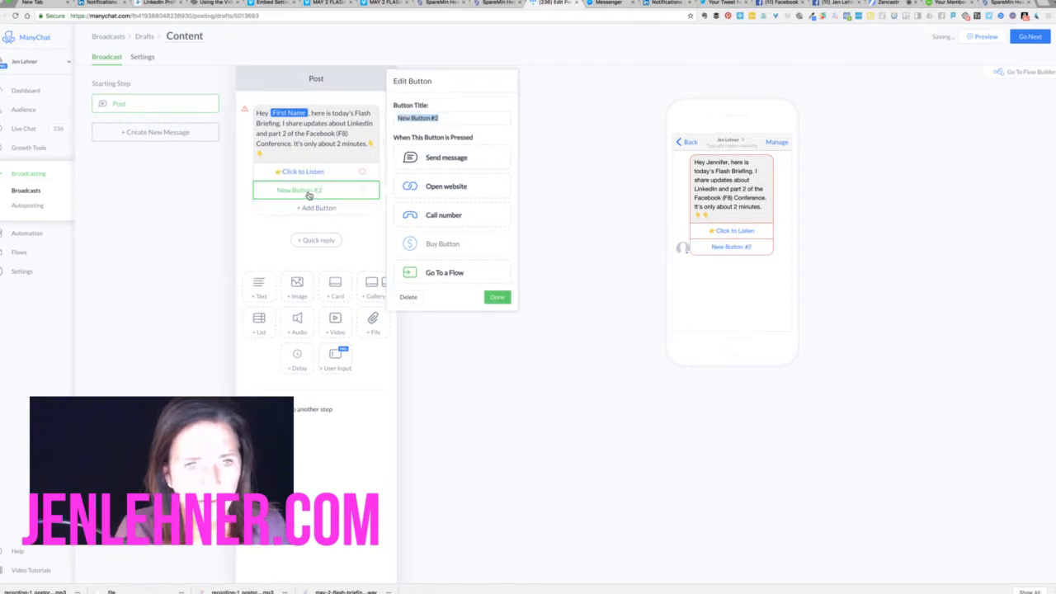
Title the second button 'No thanks' and close the button editor
click(451, 116)
key(super+a)
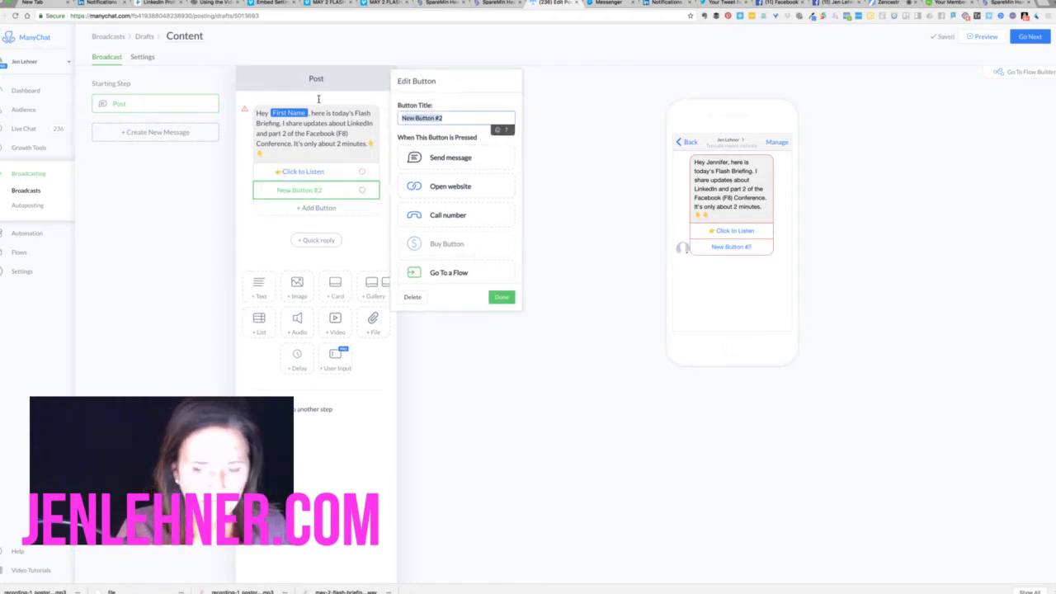
text(|No)
key(BackSpace)
key(BackSpace)
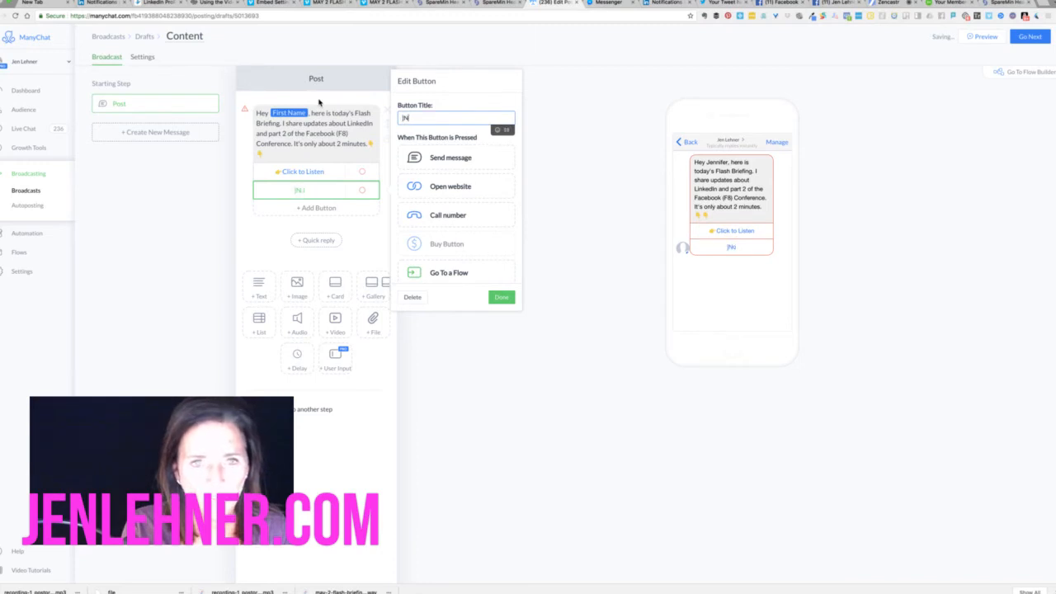
text(No thanks)
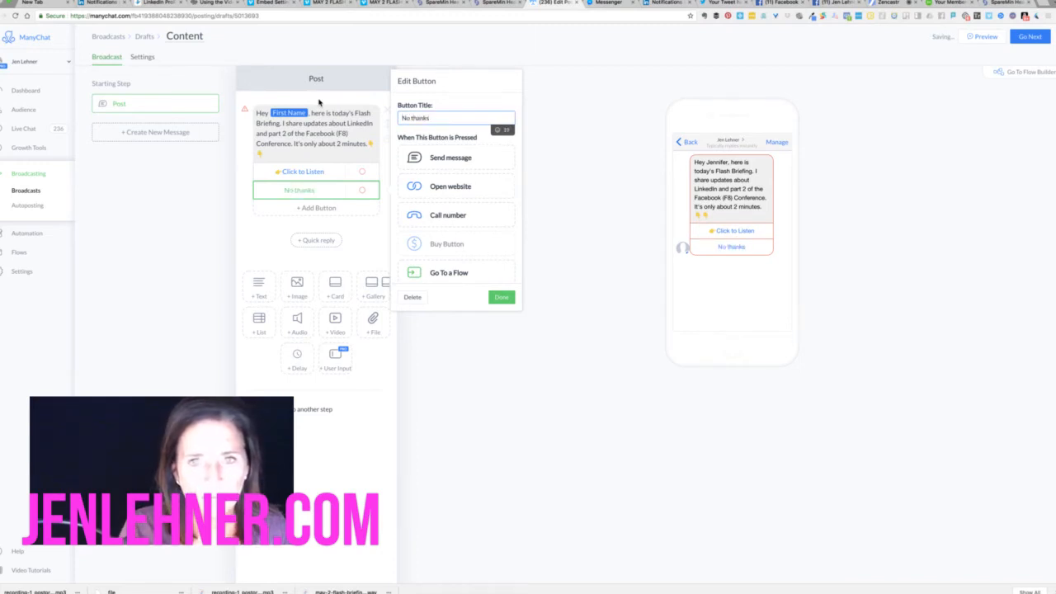
click(579, 70)
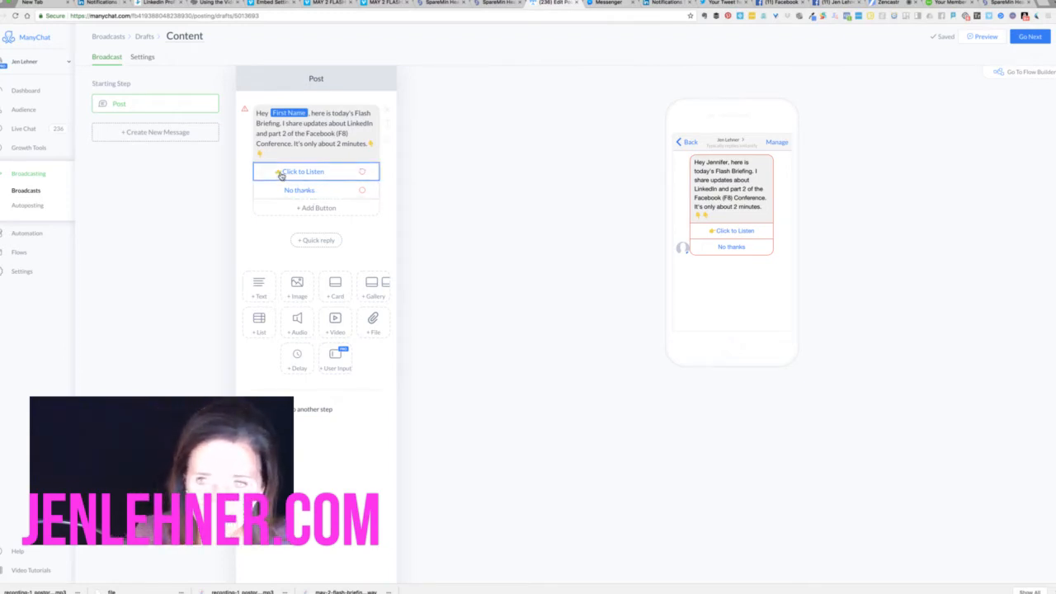
In the flow builder, reposition the Starting Step and make Click to Listen open a website
click(1026, 74)
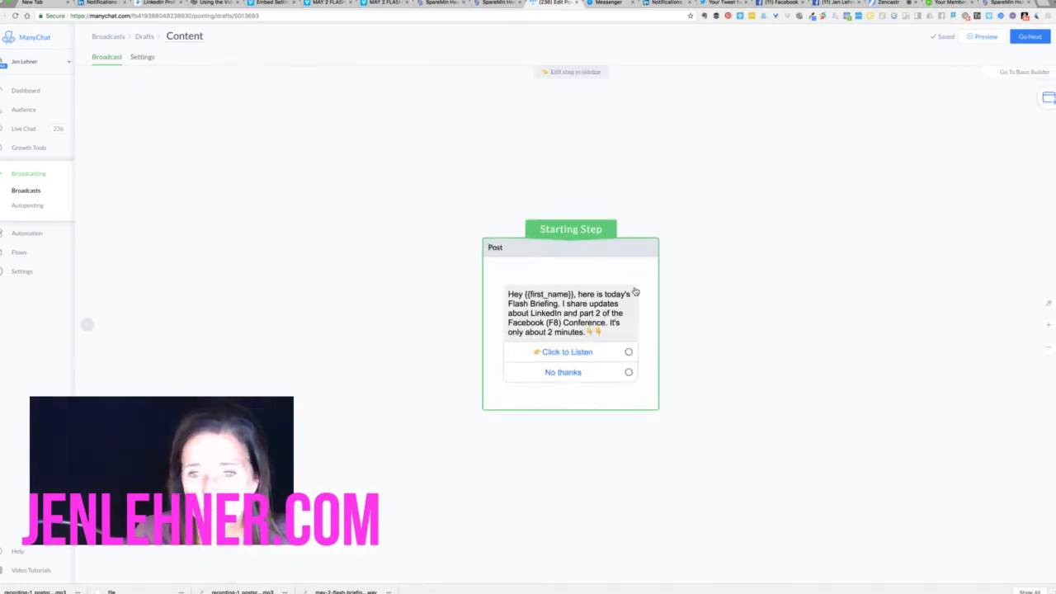
drag(633, 255, 333, 184)
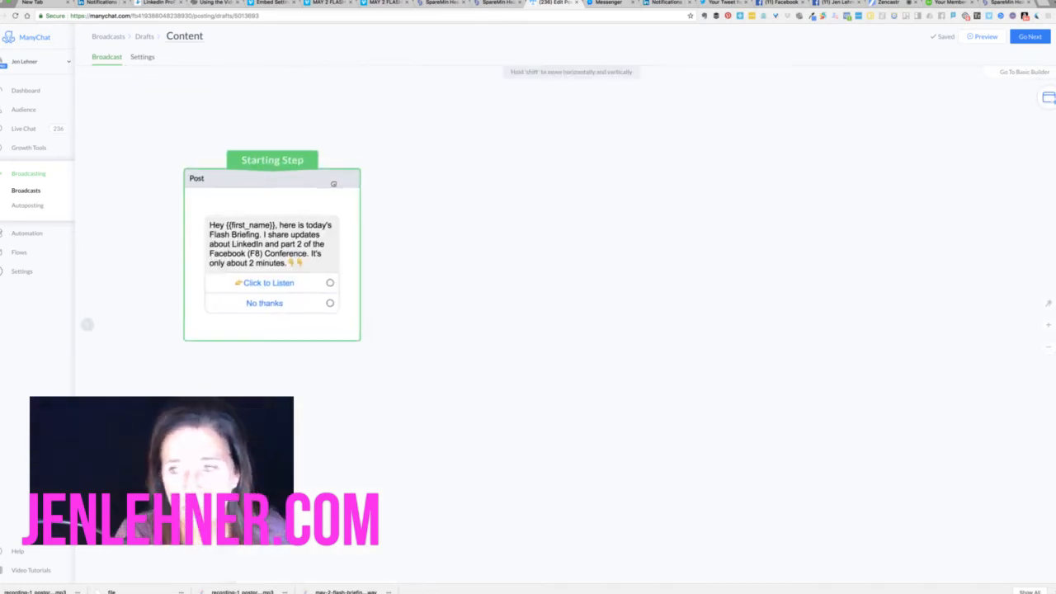
click(330, 282)
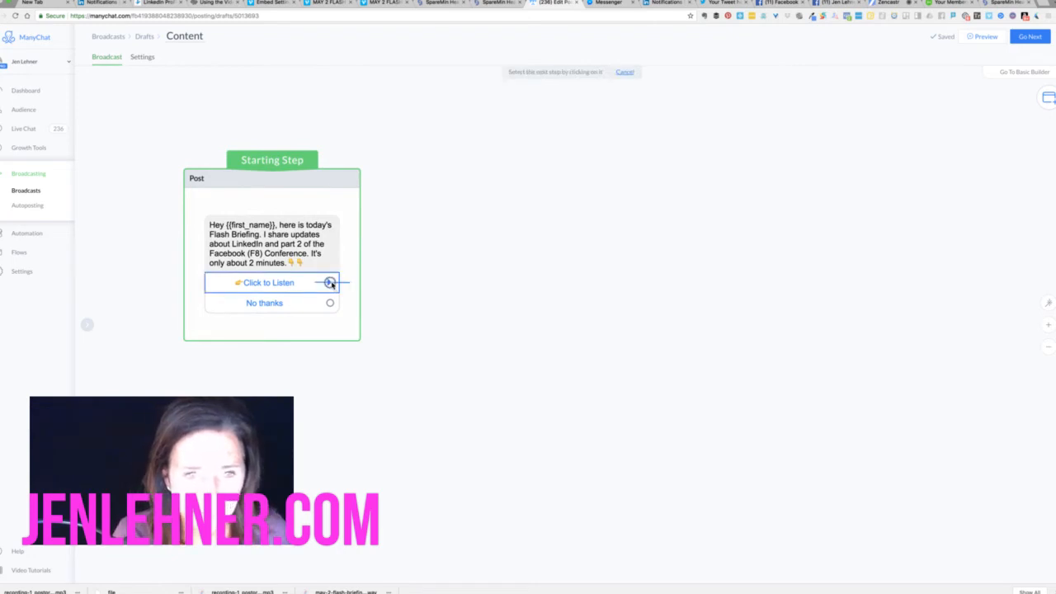
click(435, 222)
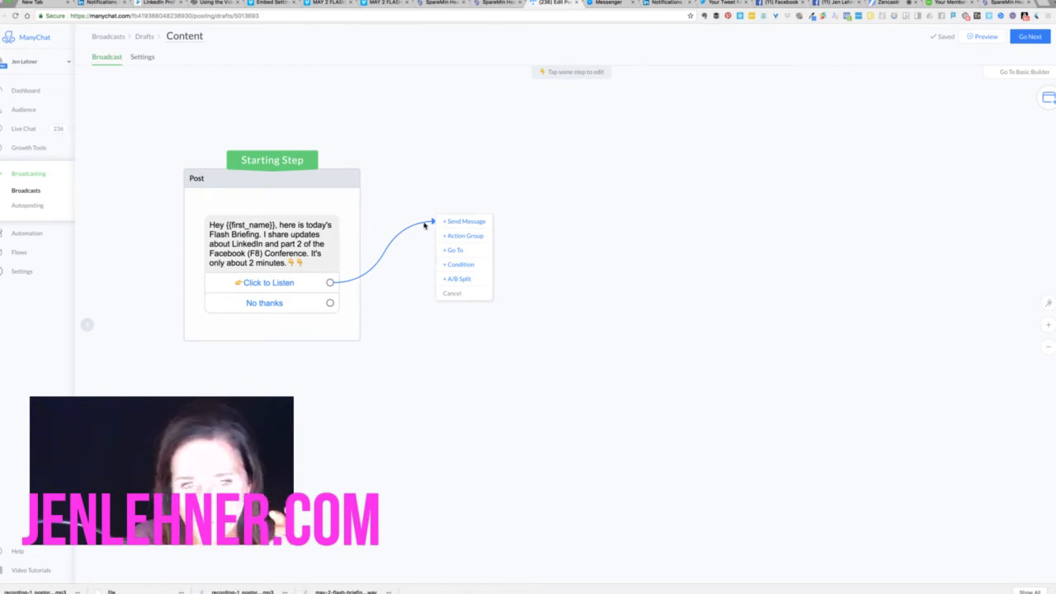
click(309, 283)
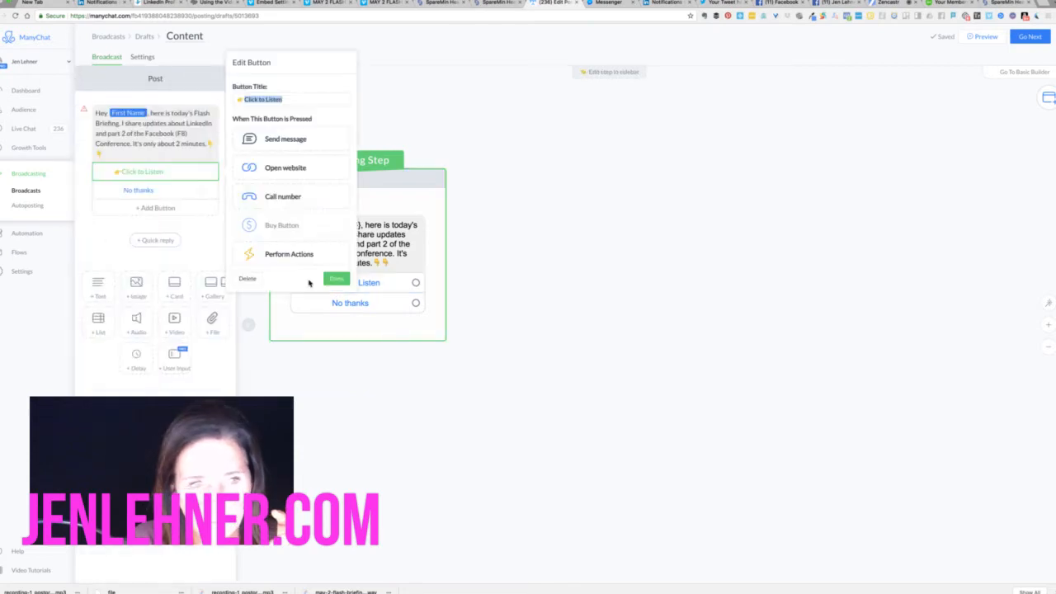
click(292, 168)
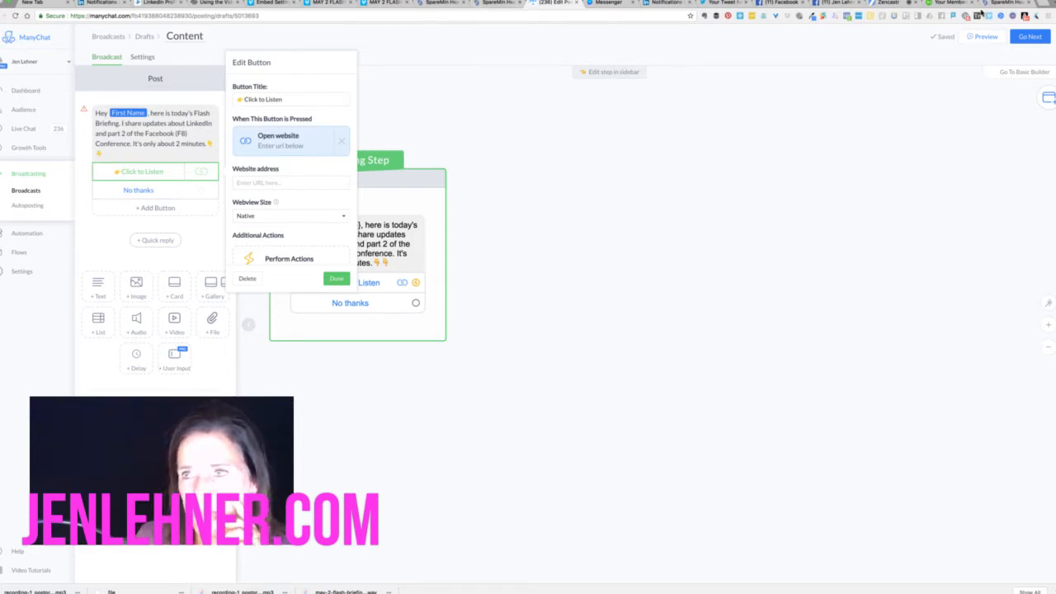
click(1007, 4)
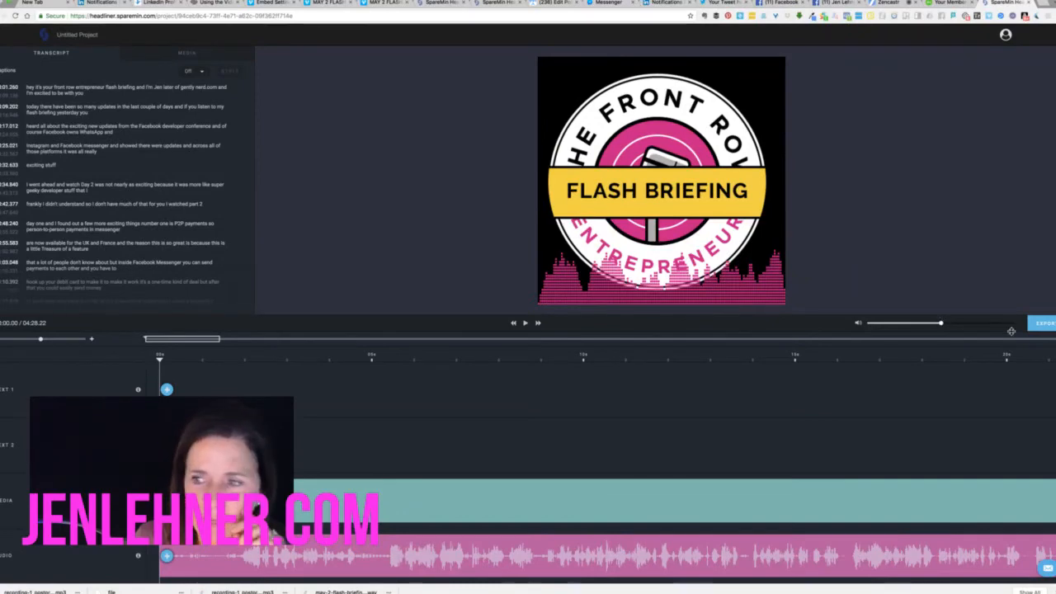
Export the audiogram video, then return to the ManyChat post editor
click(1044, 326)
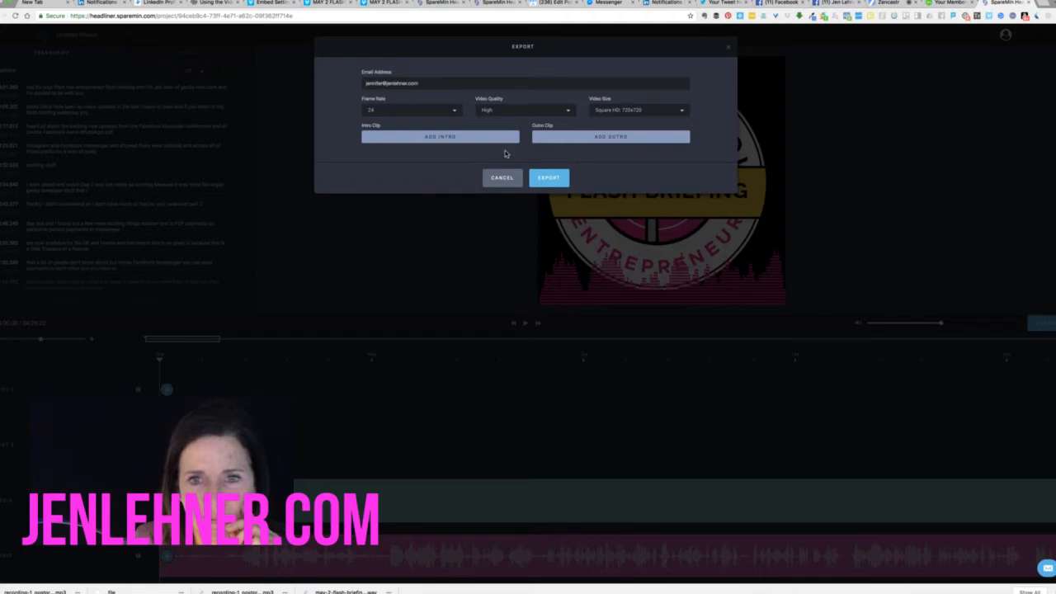
click(548, 179)
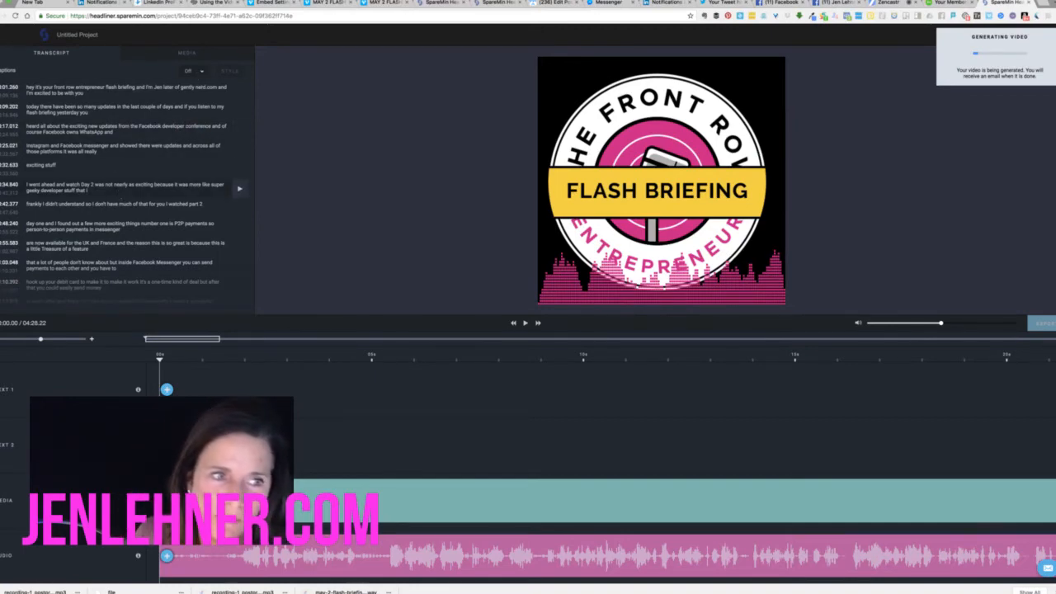
scroll(240, 247, down, 5)
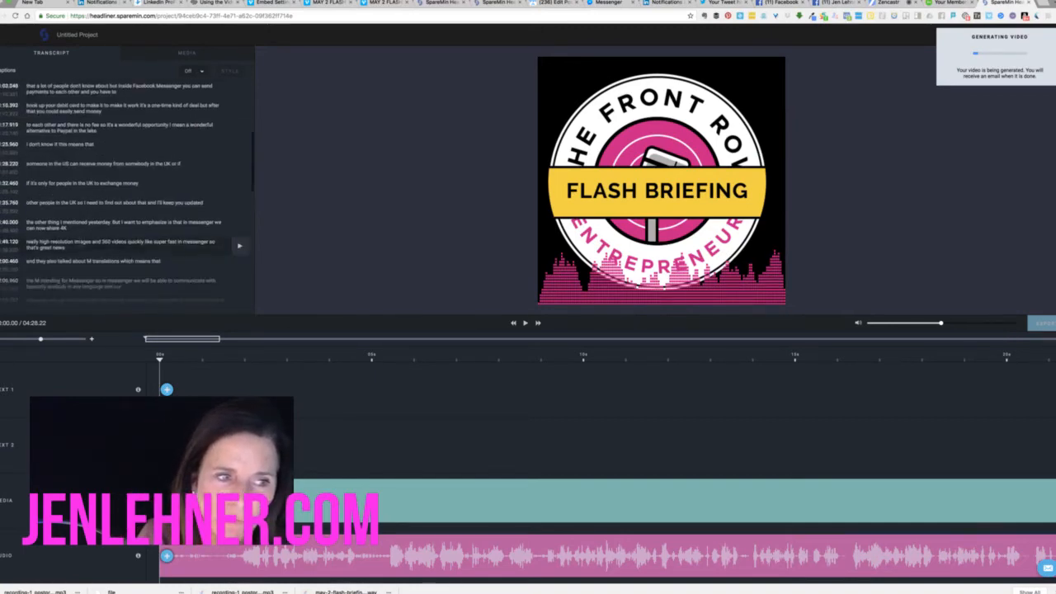
scroll(239, 226, up, 5)
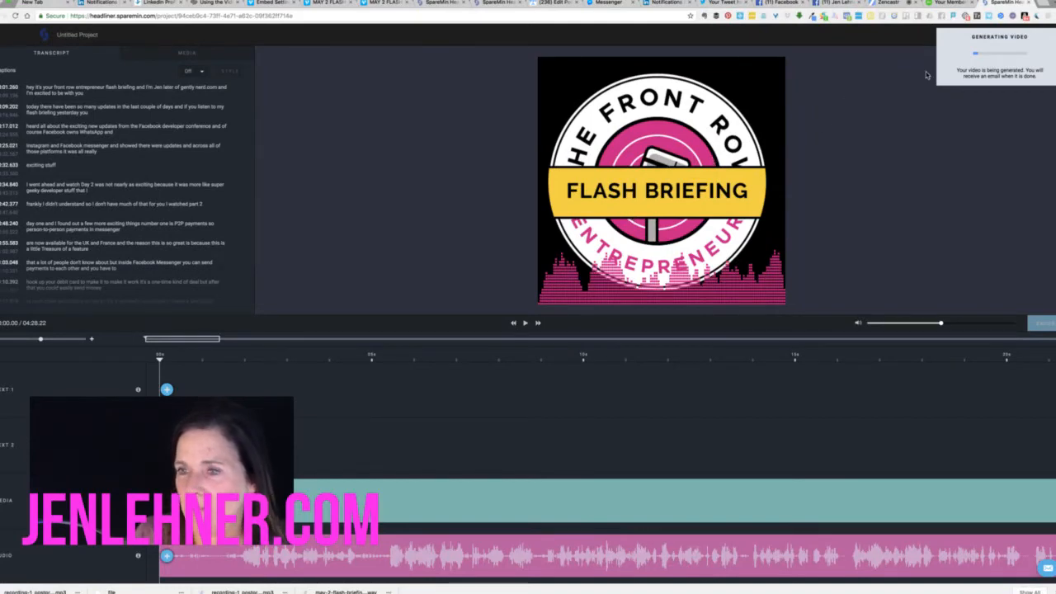
click(882, 4)
click(553, 5)
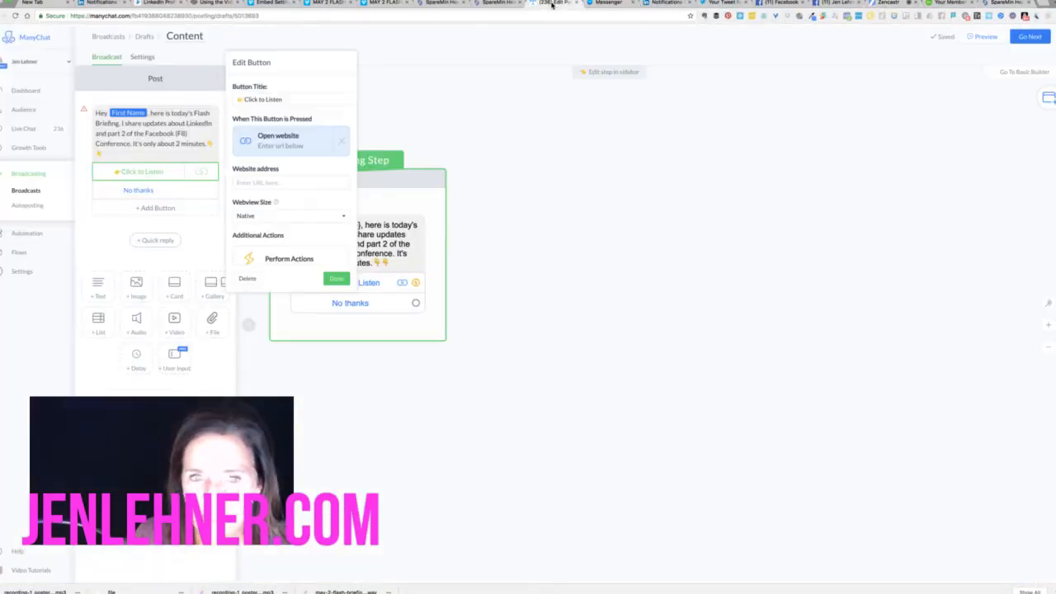
Abandon the Click to Listen link and start a connection from the No thanks button instead
click(478, 107)
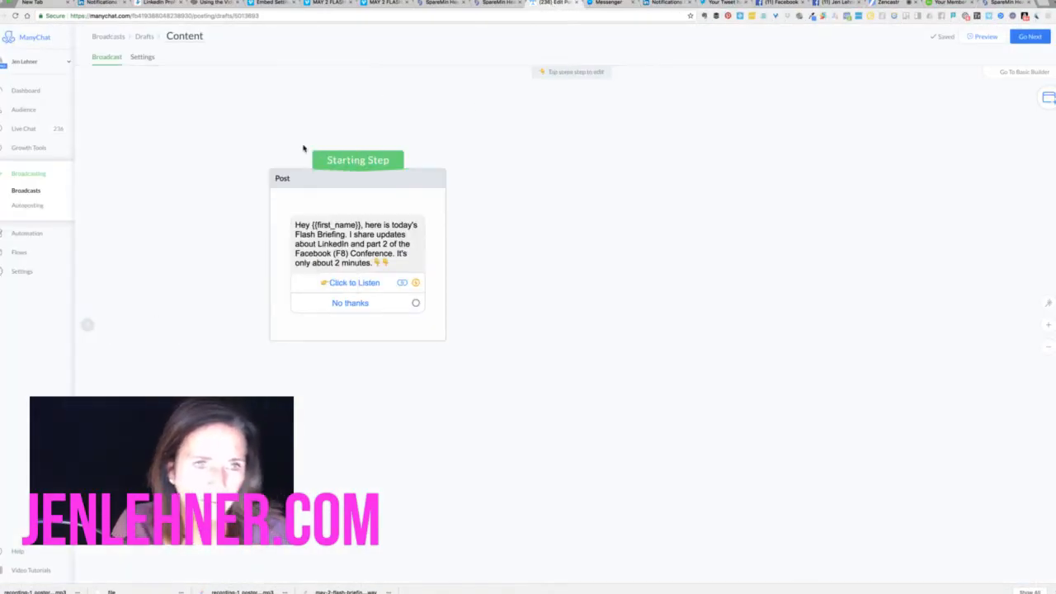
click(416, 282)
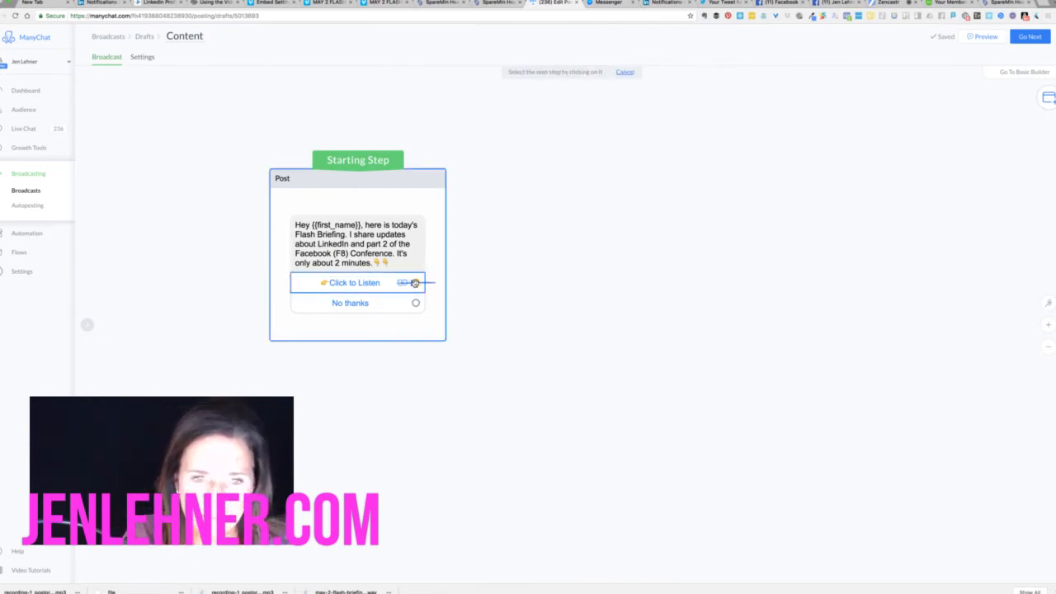
click(496, 283)
click(511, 300)
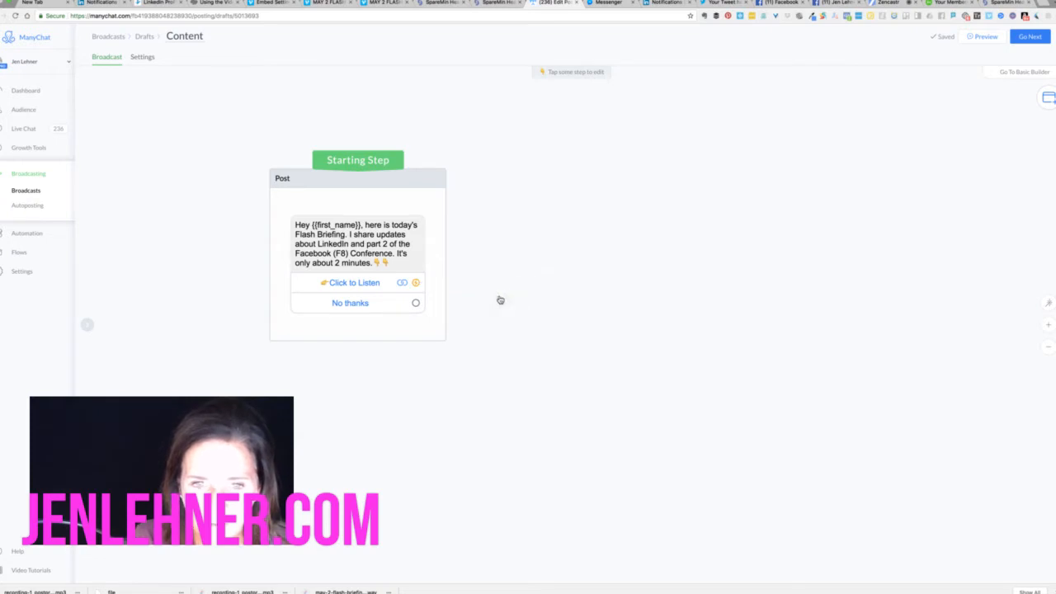
click(416, 303)
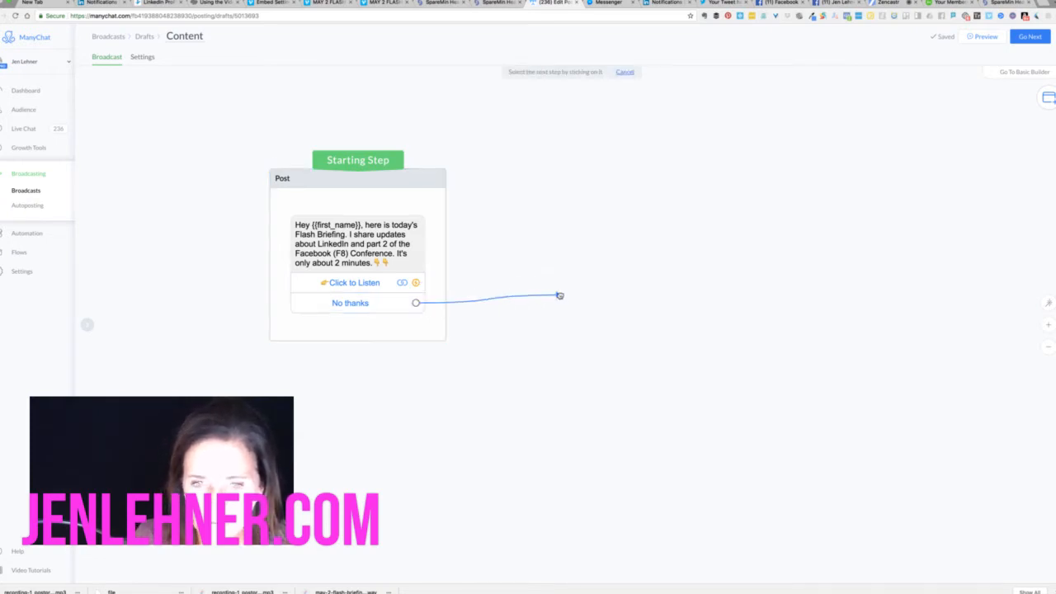
Connect No thanks to a new Actions step that removes the Flash Briefings tag, then view Headliner
click(560, 295)
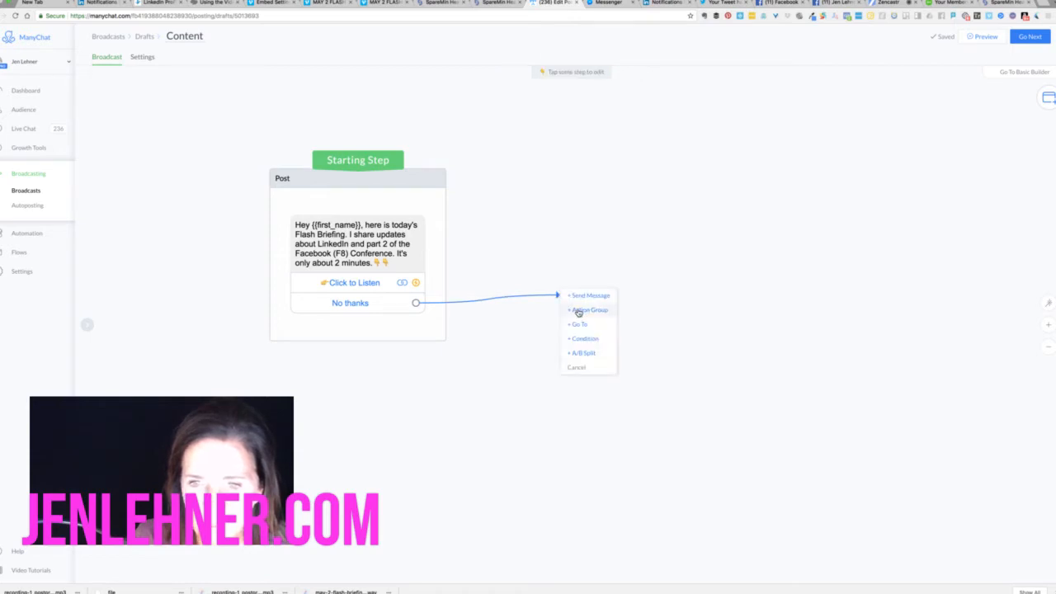
click(579, 311)
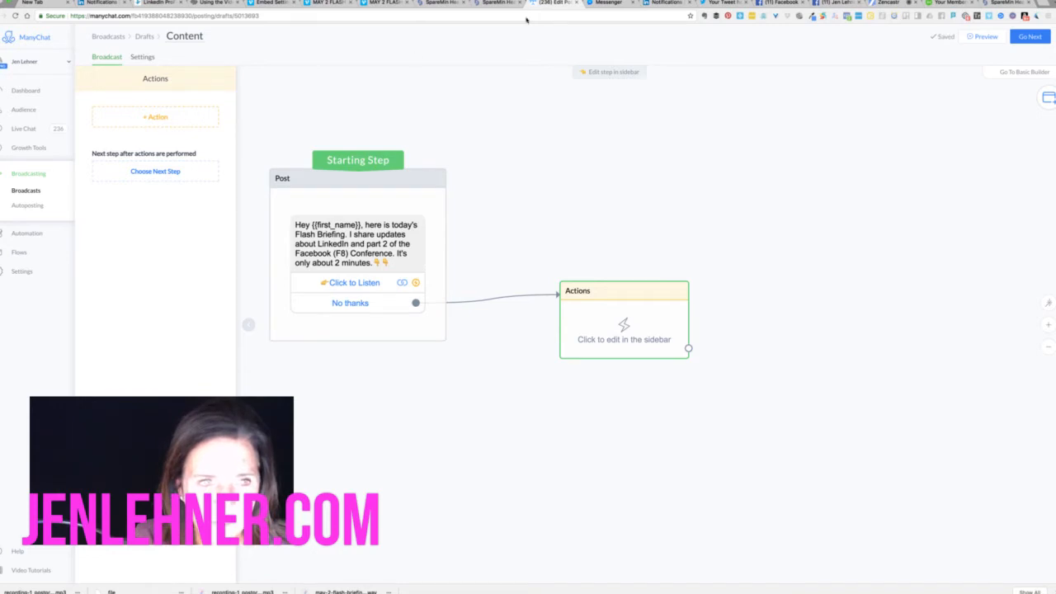
click(169, 120)
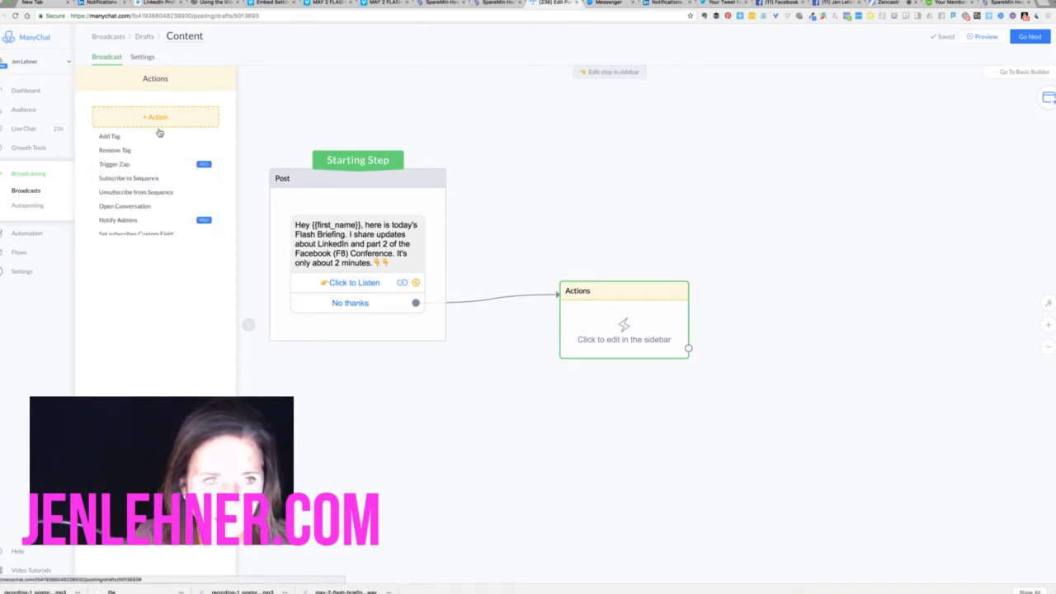
click(153, 152)
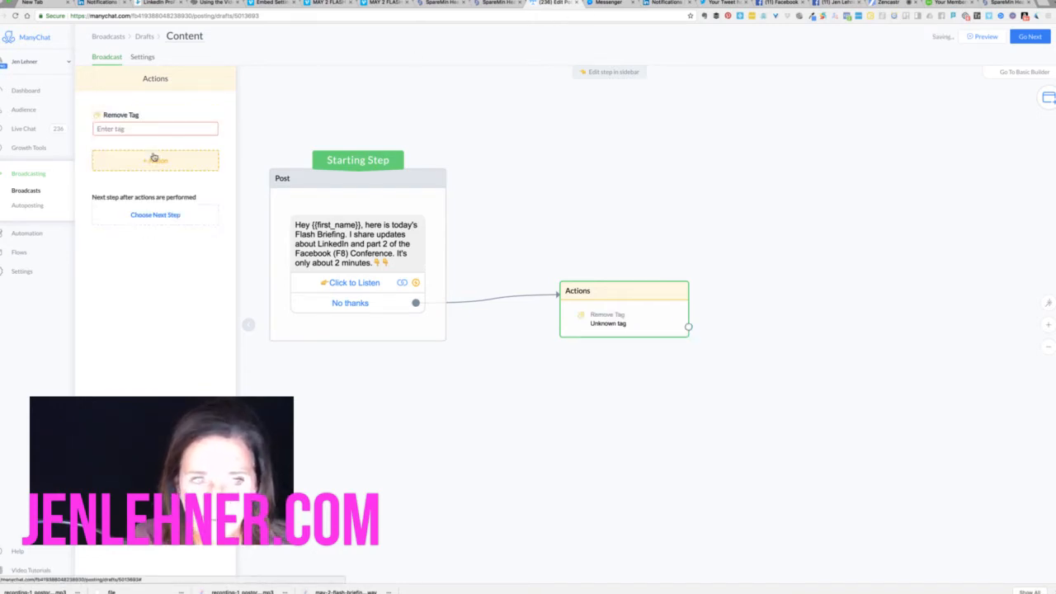
click(142, 128)
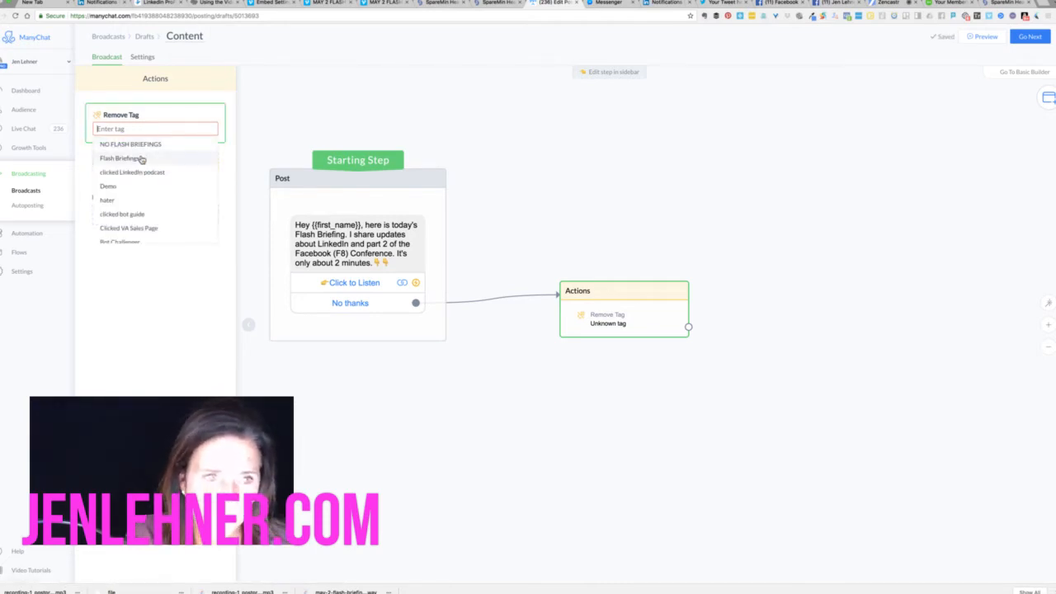
click(142, 158)
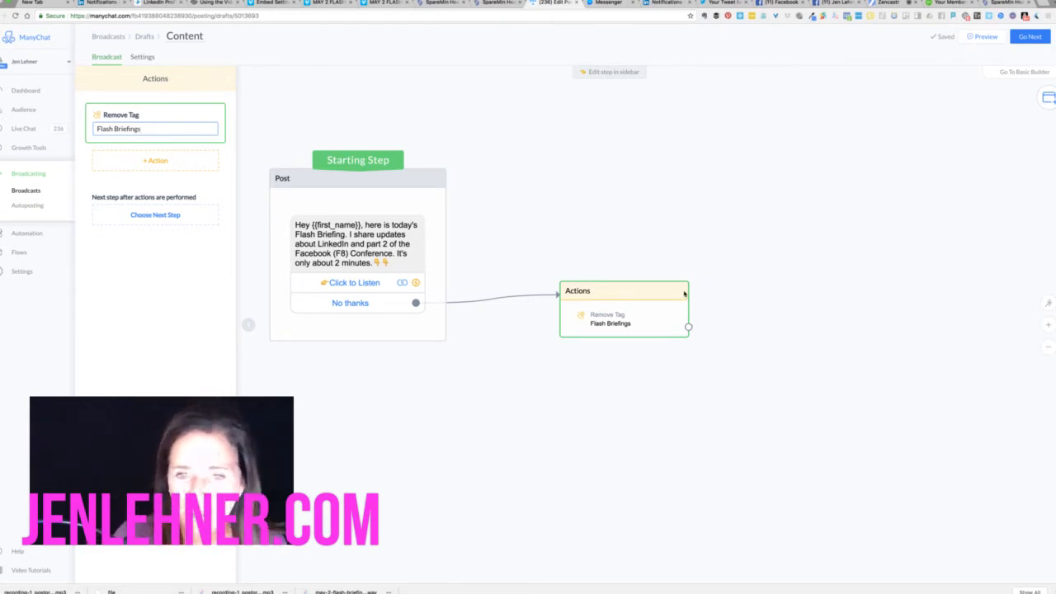
drag(684, 293, 694, 331)
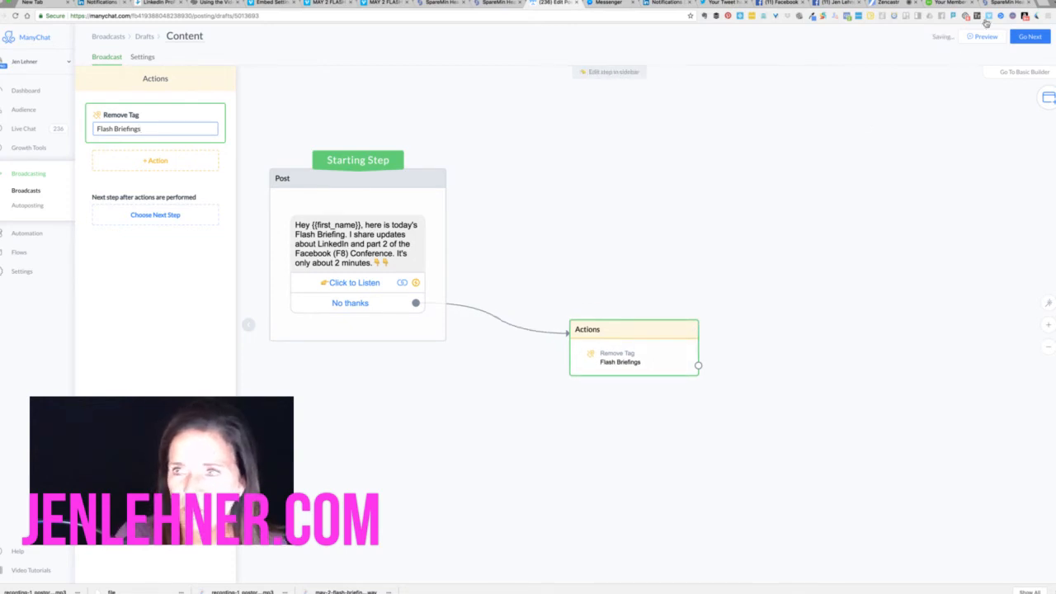
click(999, 5)
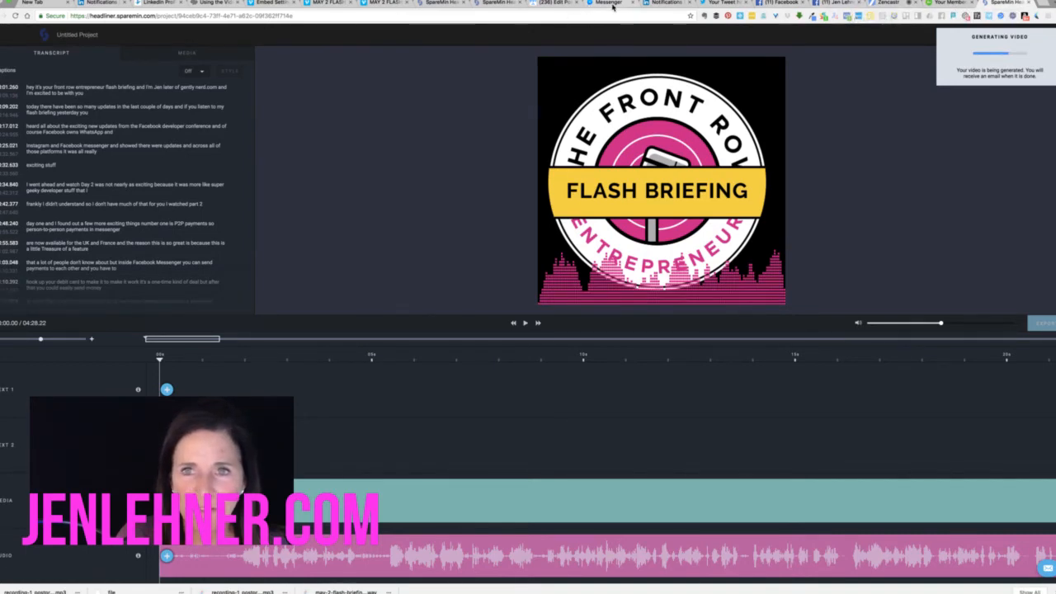
Return from Headliner's generating video to the ManyChat broadcast flow
click(540, 2)
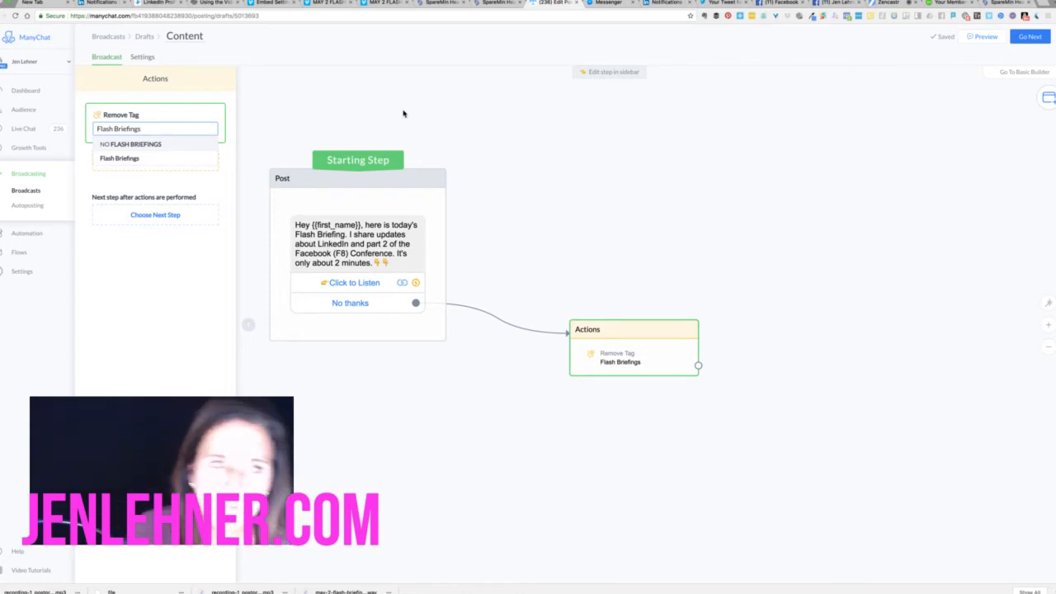
Rename the Post step to 'Flash Briefing 5/3'
click(311, 97)
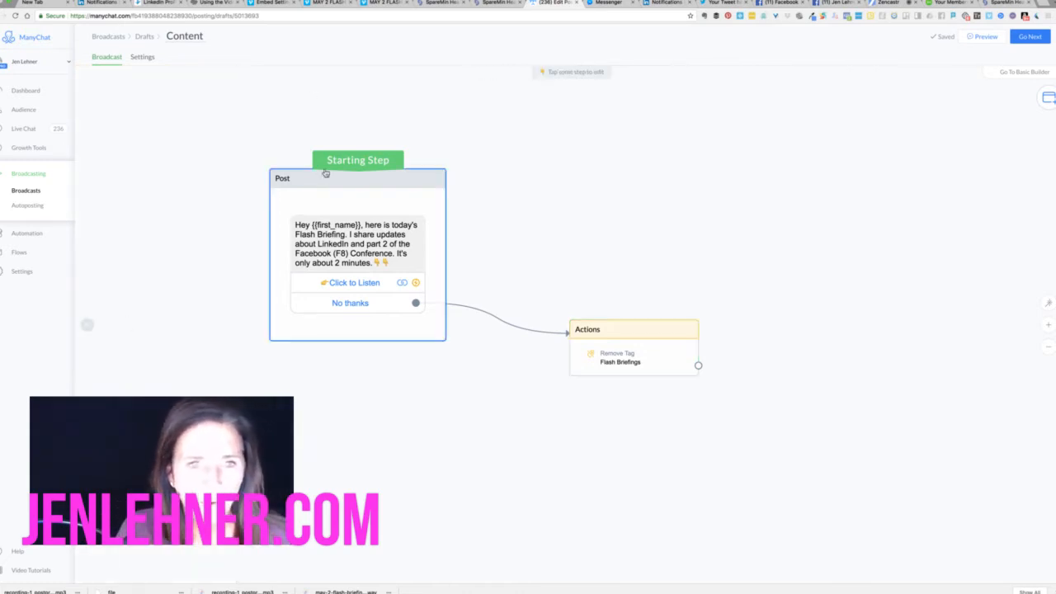
click(294, 184)
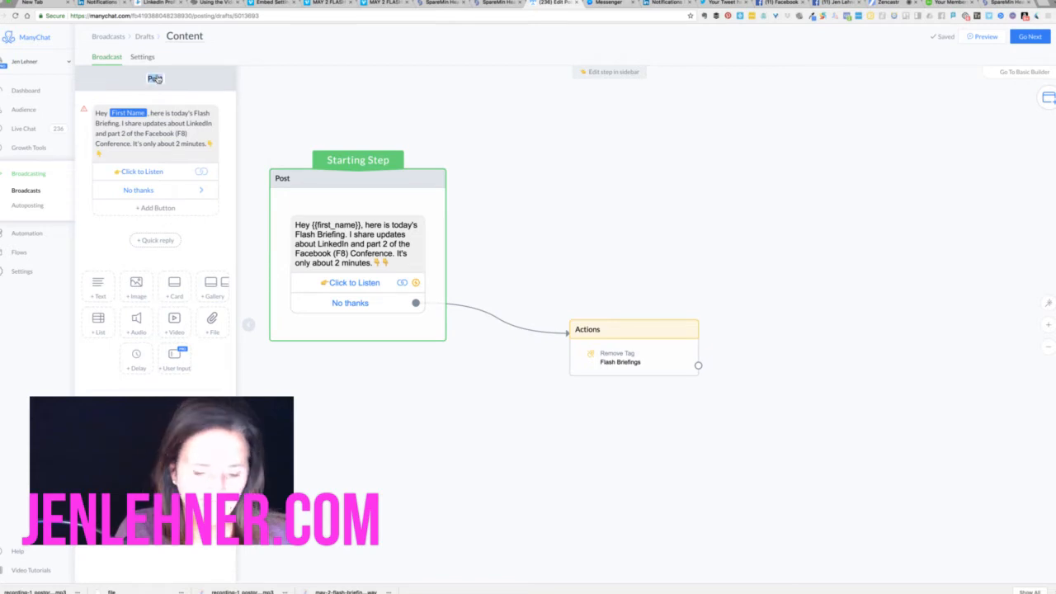
text(F)
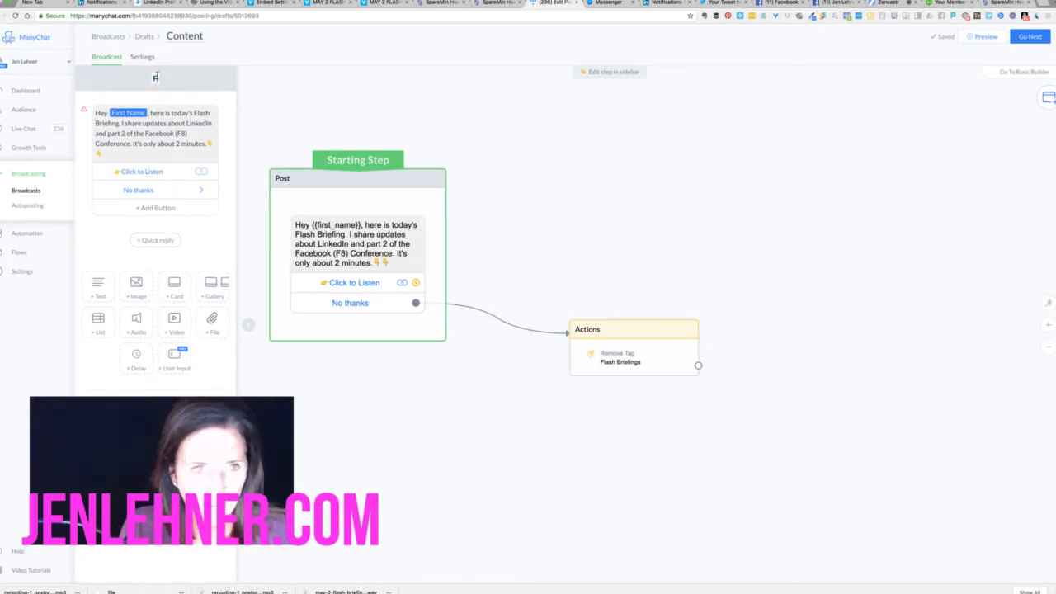
text(lash Briefi)
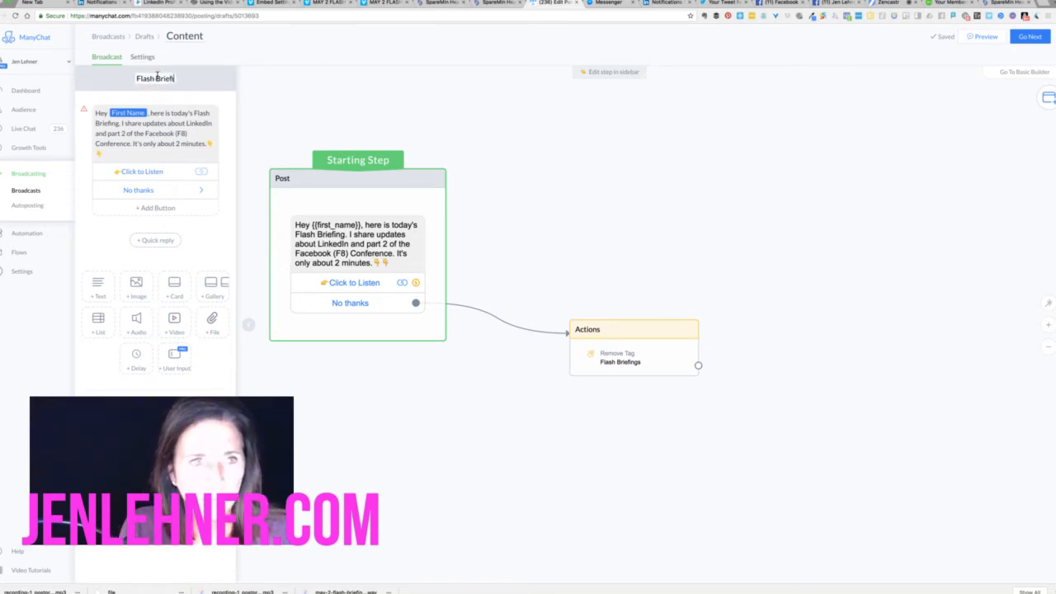
text(ng 5/)
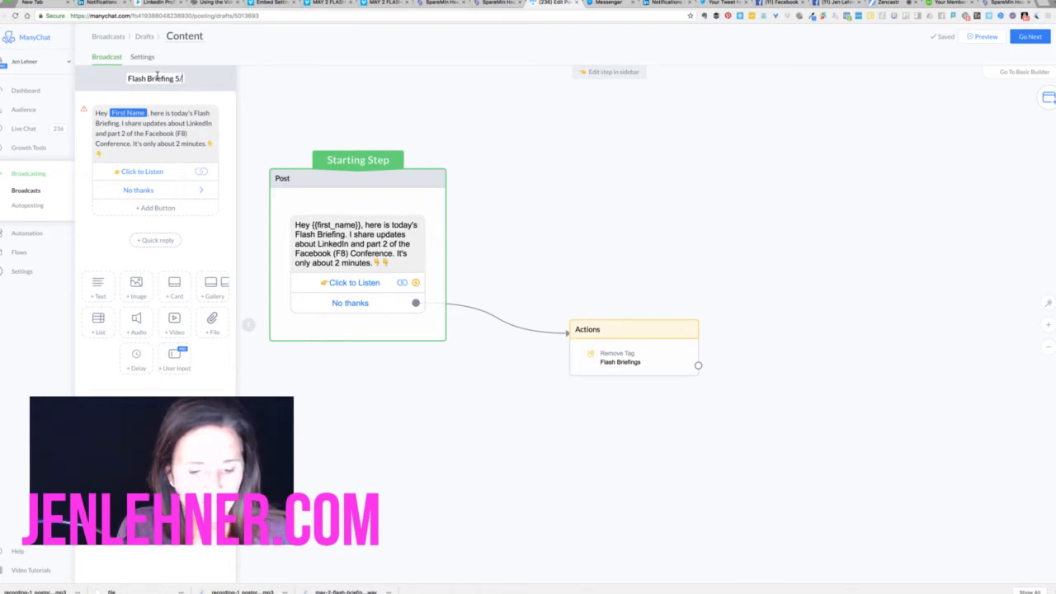
text(3)
click(379, 120)
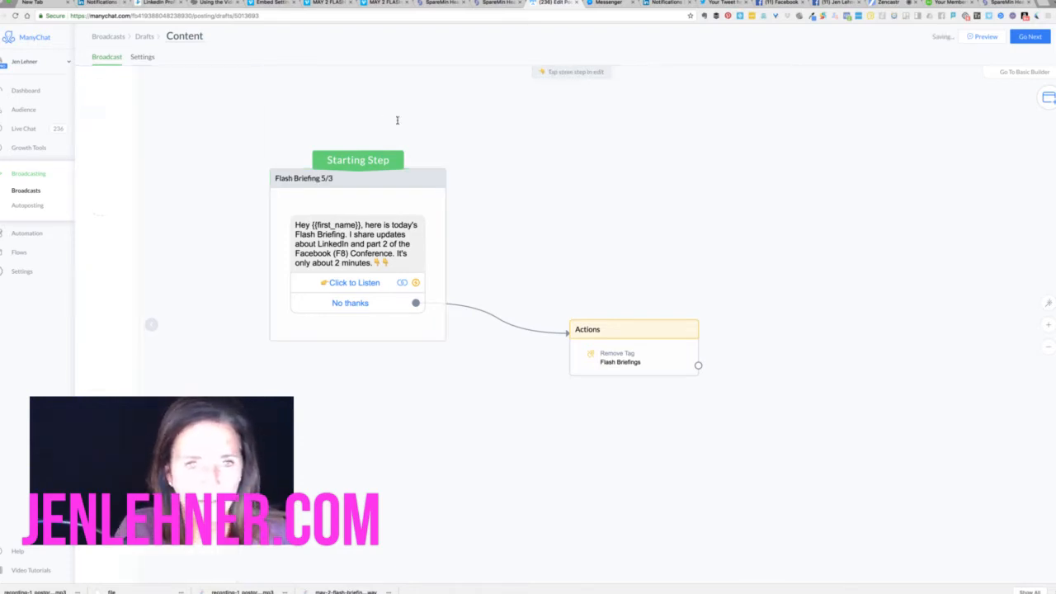
Rename the Actions step to 'No thanks', check Headliner's progress, and switch to the desktop Space
click(584, 331)
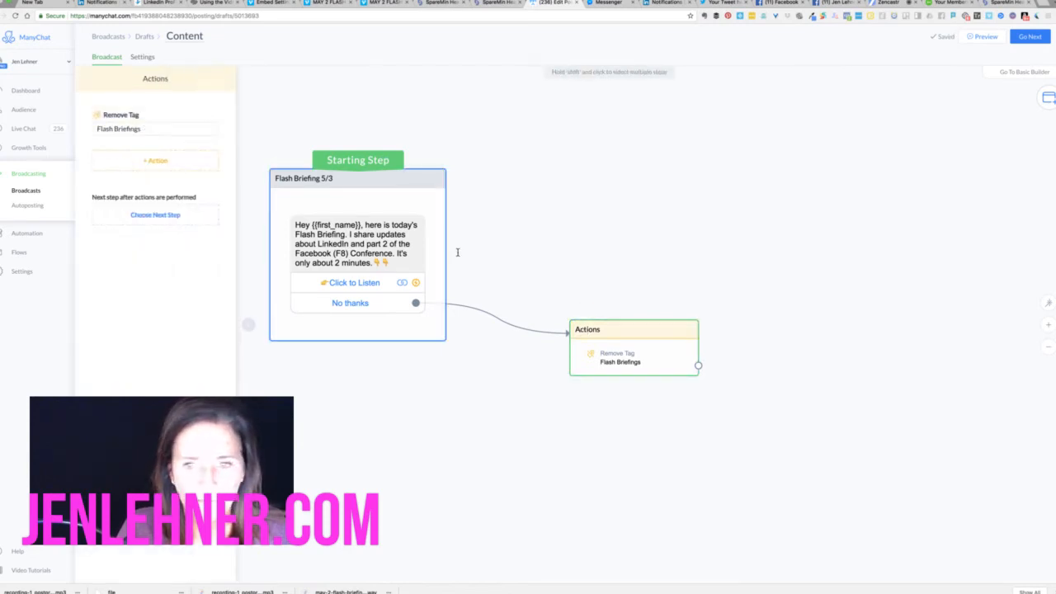
double_click(155, 78)
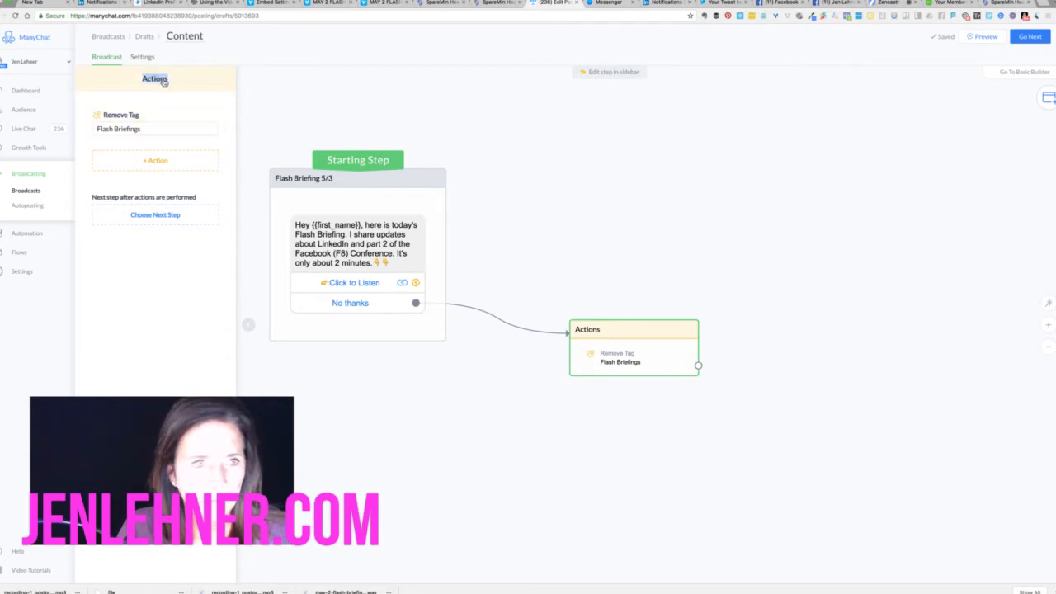
text(No thanks)
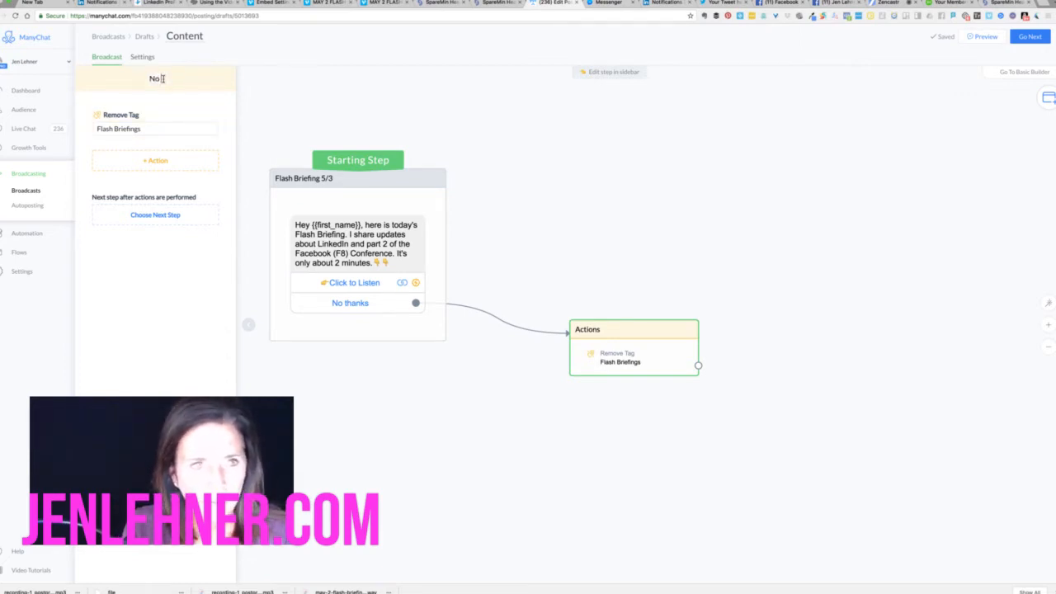
click(644, 186)
drag(652, 323, 634, 311)
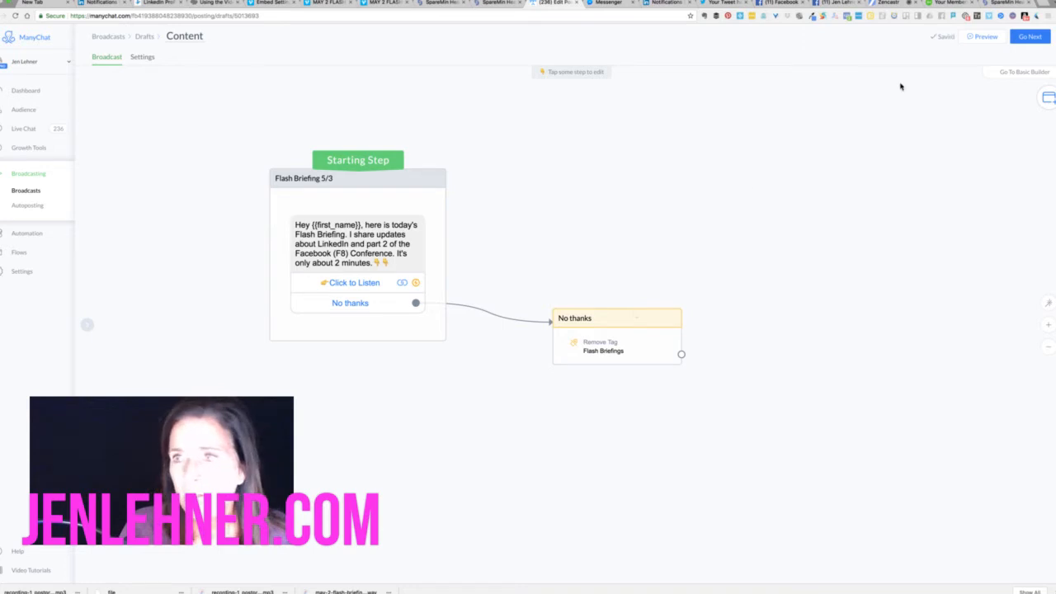
click(1011, 5)
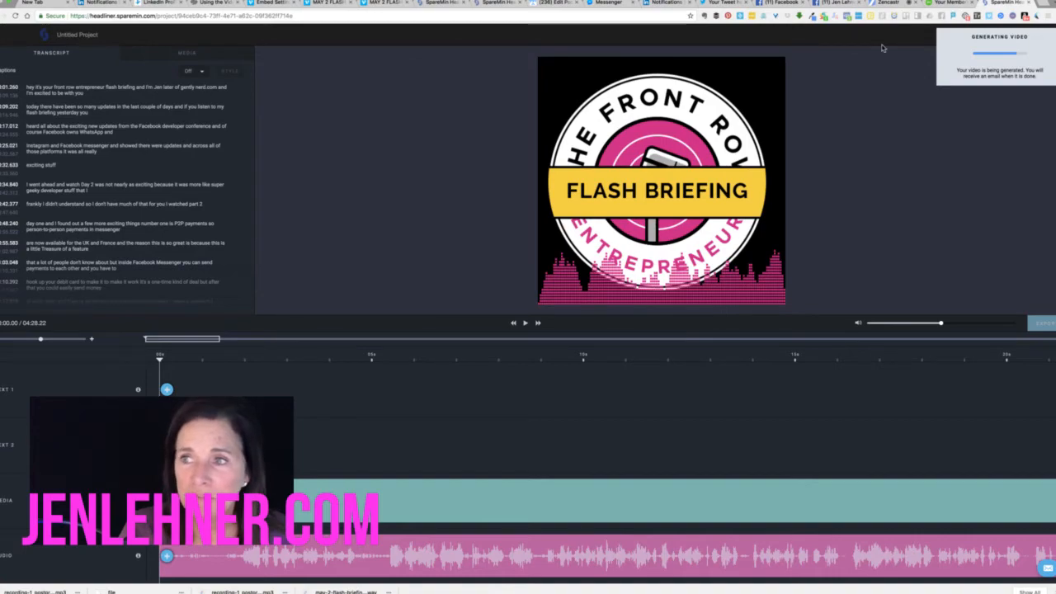
key(ctrl+Left)
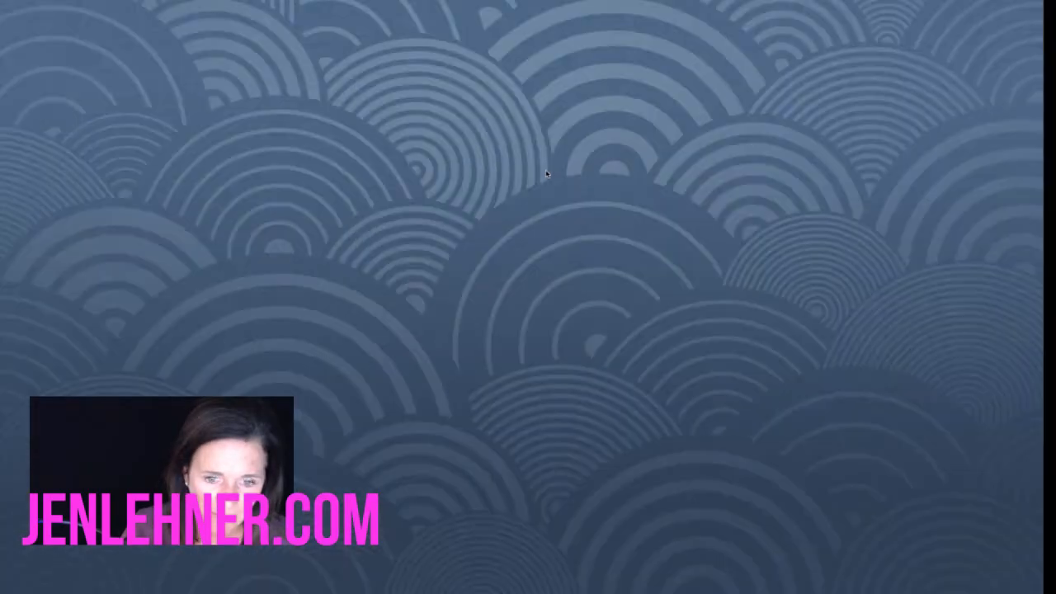